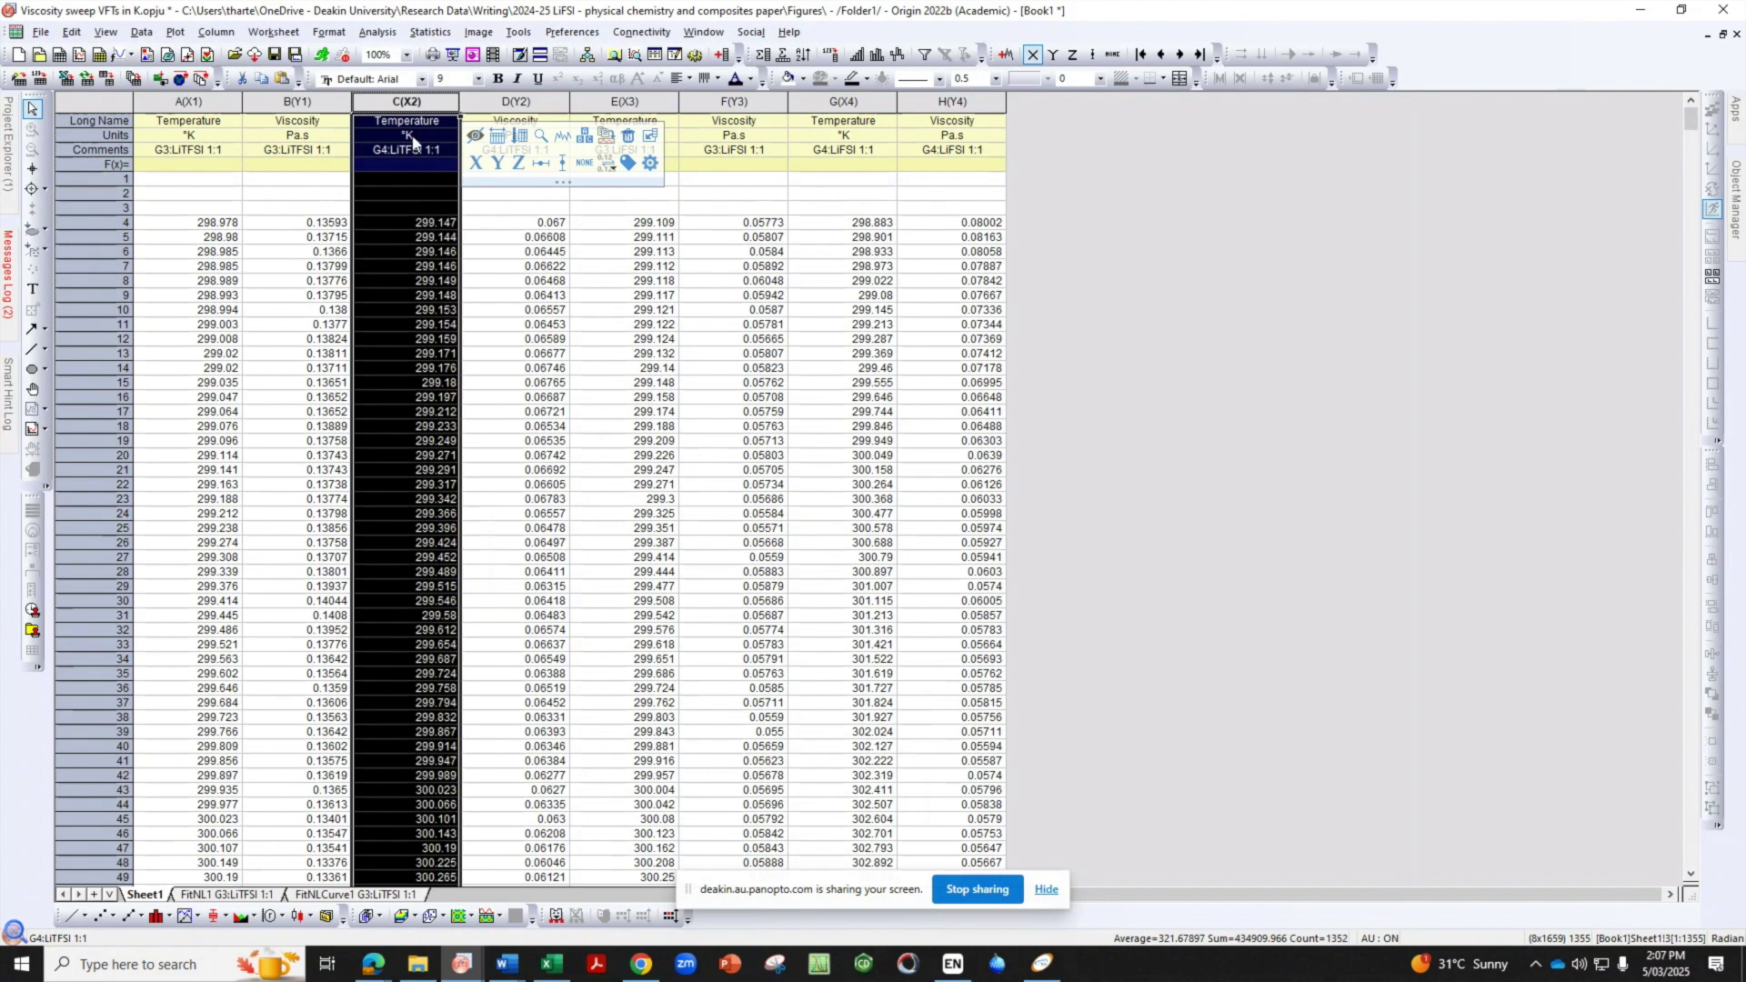
Open the Nonlinear Curve Fit dialog for the G4:LiTFSI 1:1 temperature and viscosity columns C(X2) and D(Y2)
left_click(420, 136)
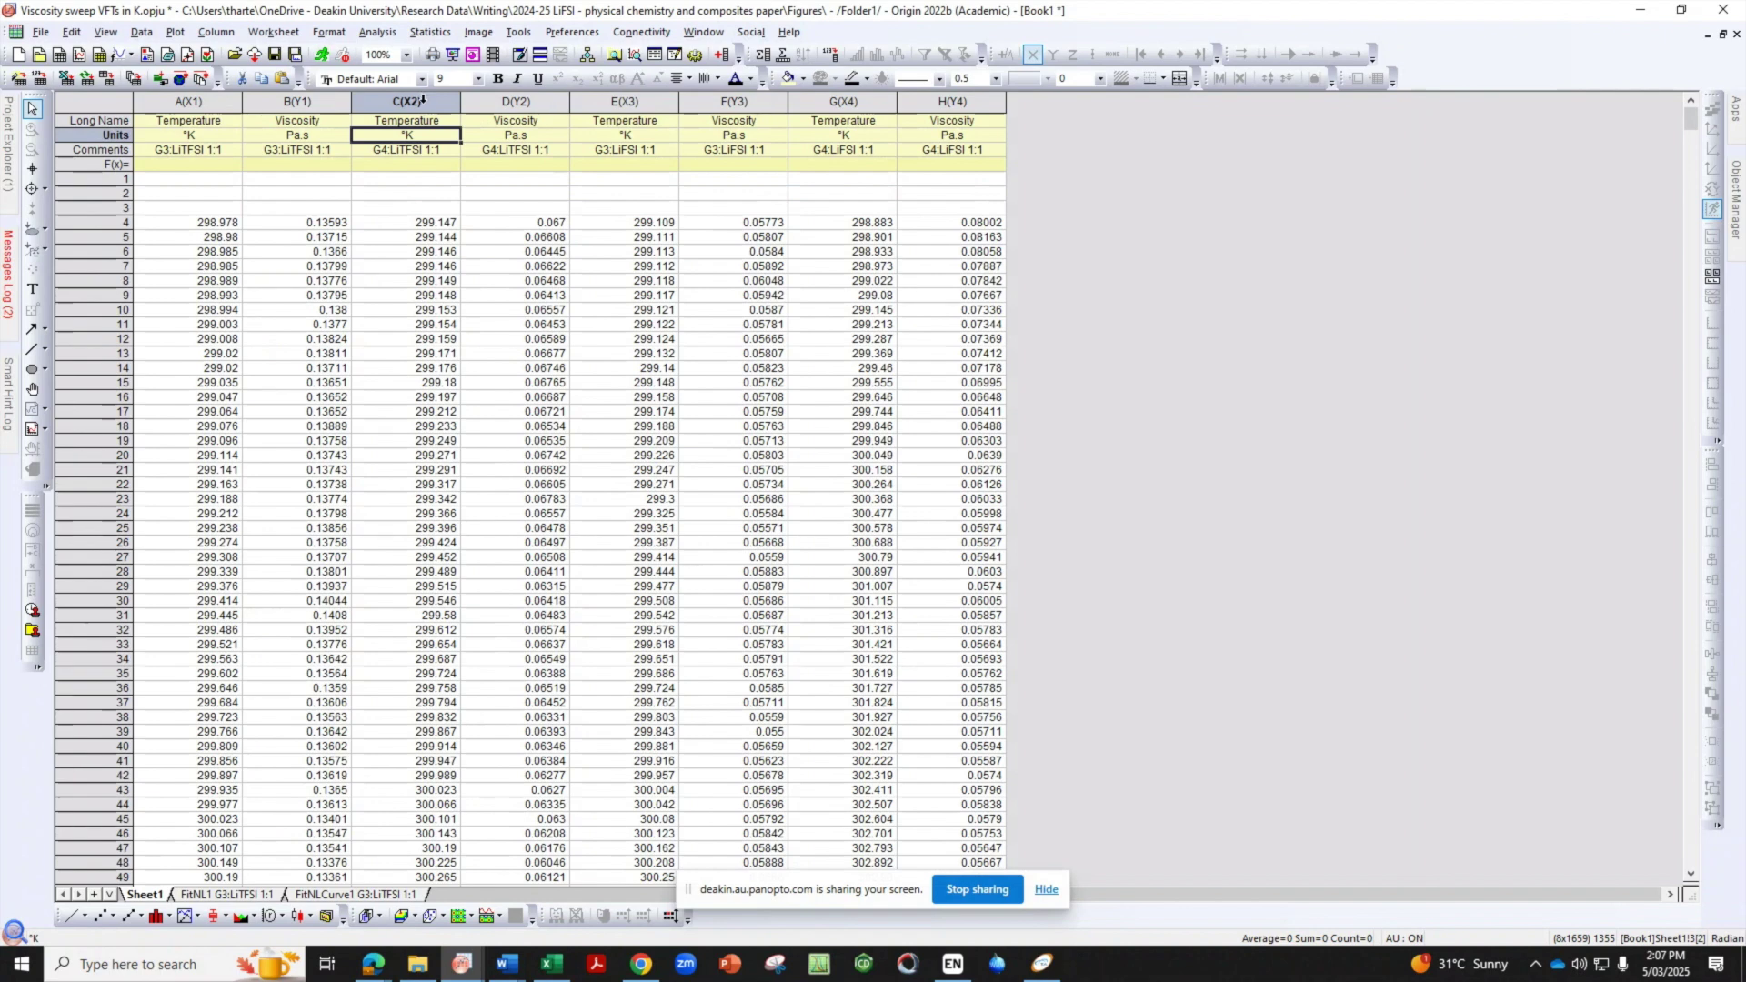
left_click(422, 101)
left_click(496, 98, "shift")
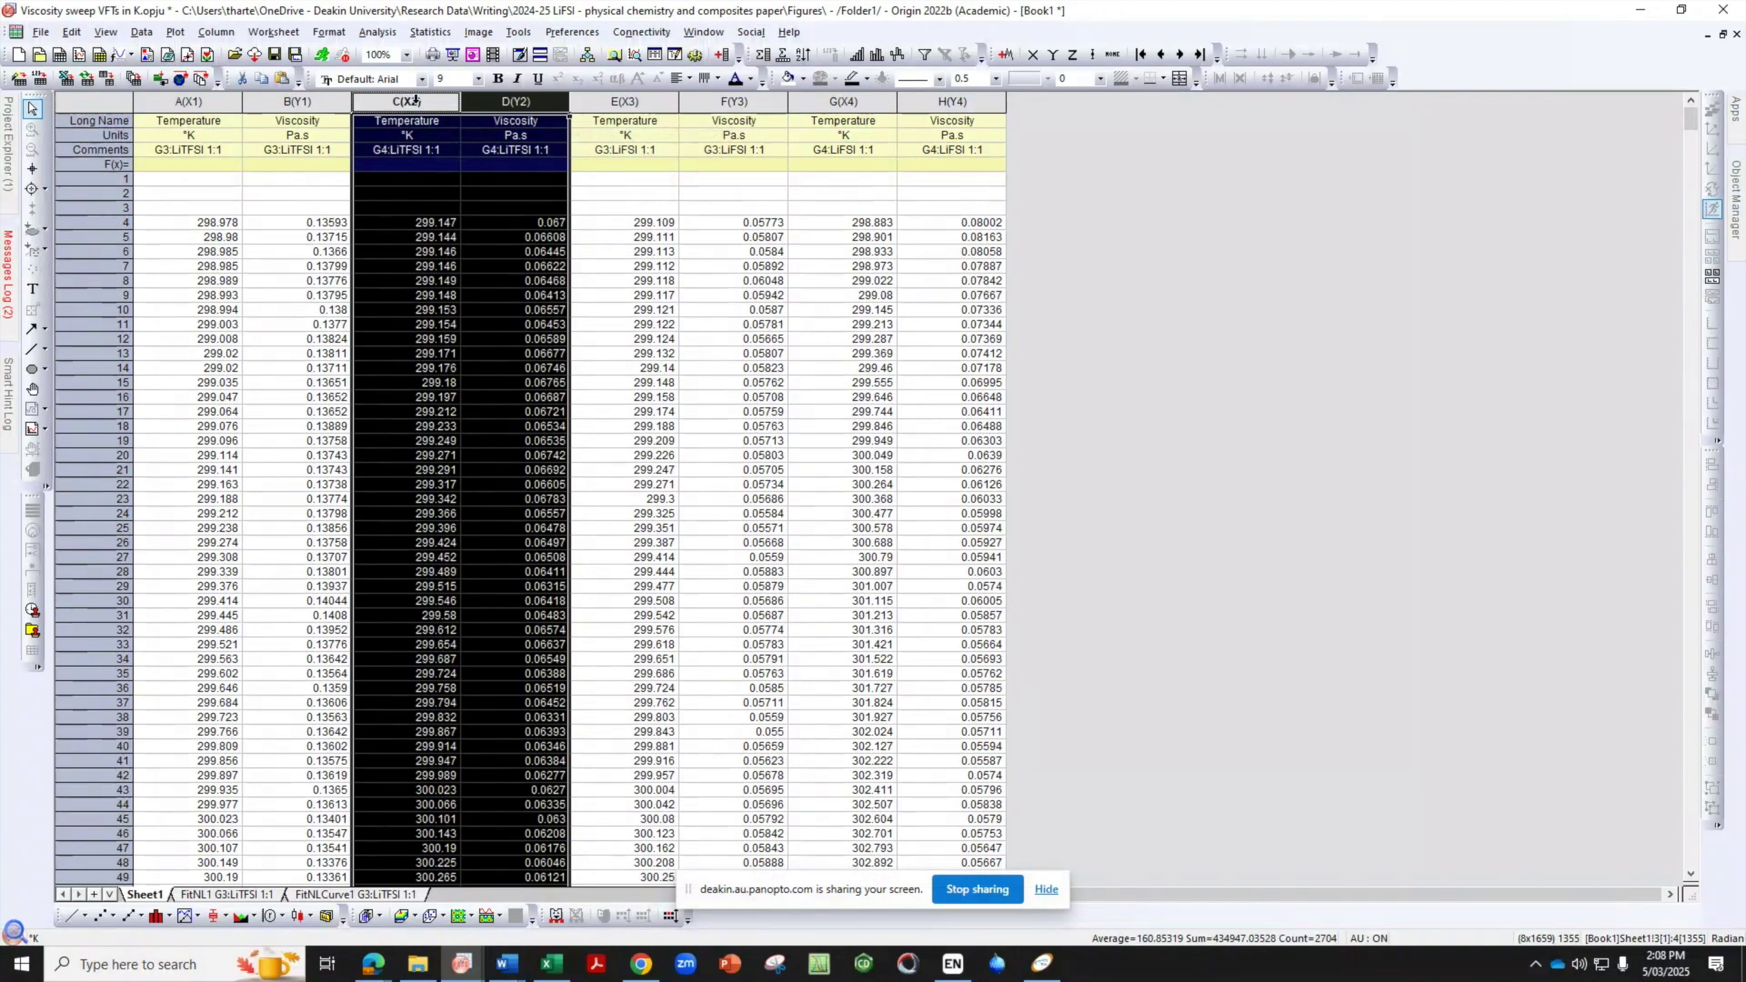
left_click(378, 34)
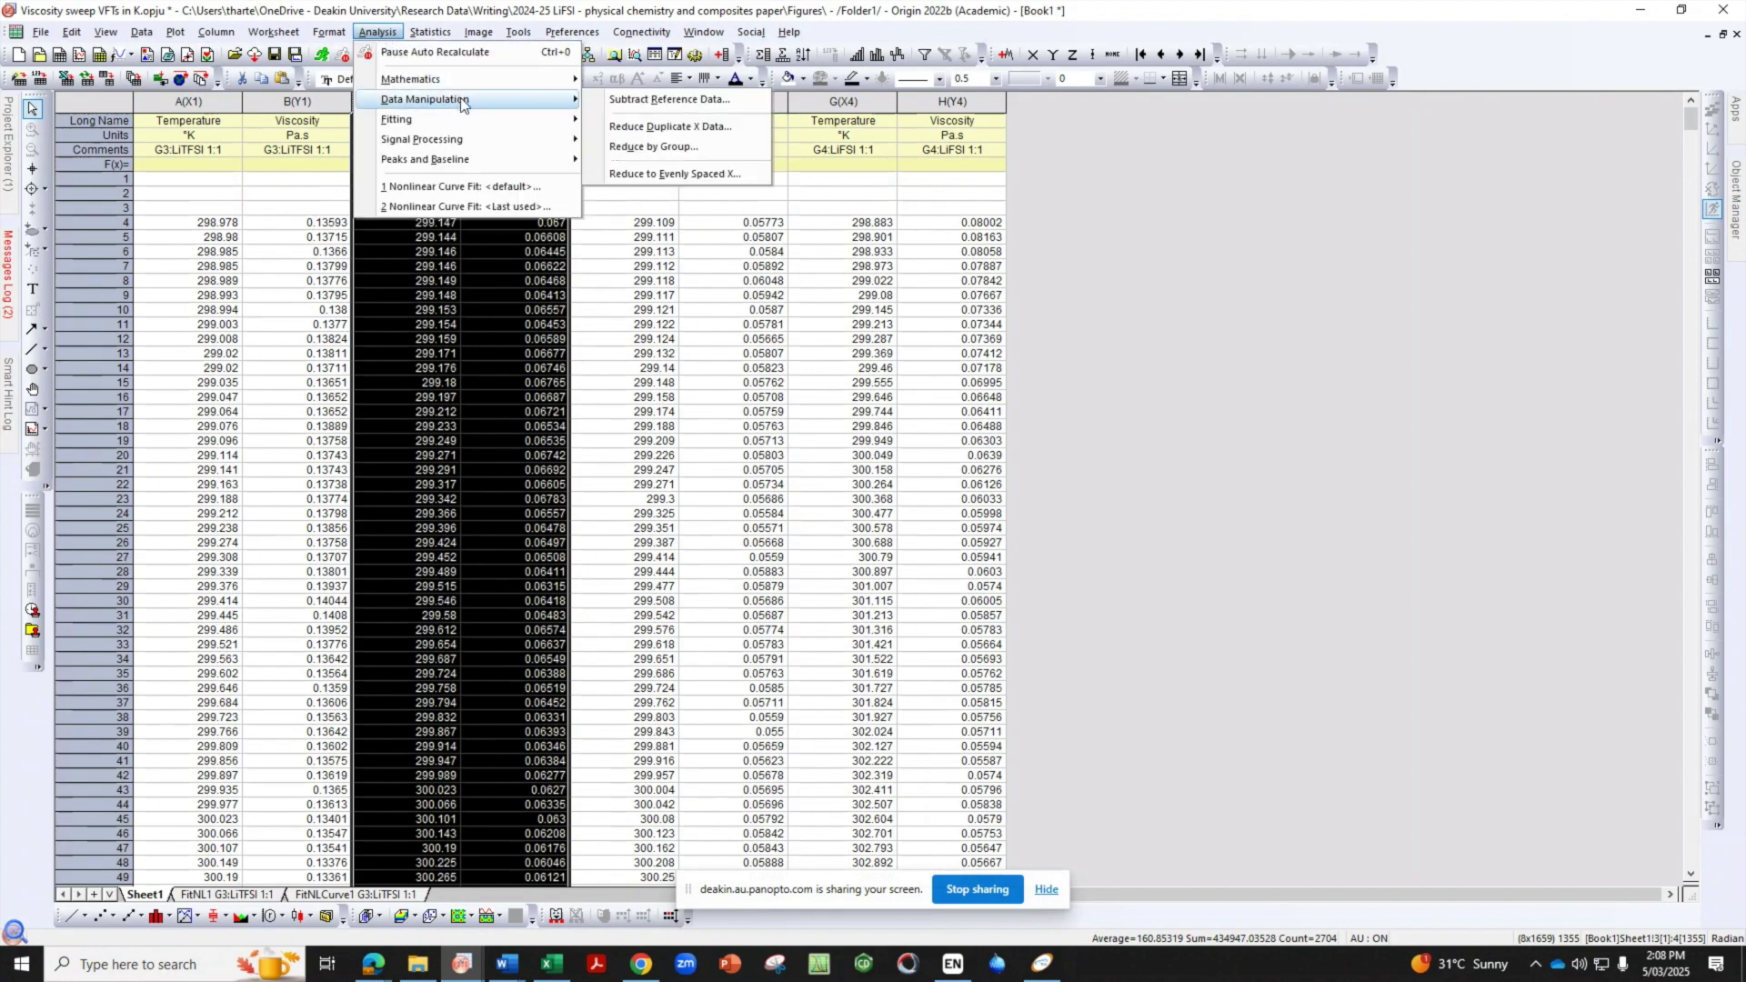
mouse_move(474, 123)
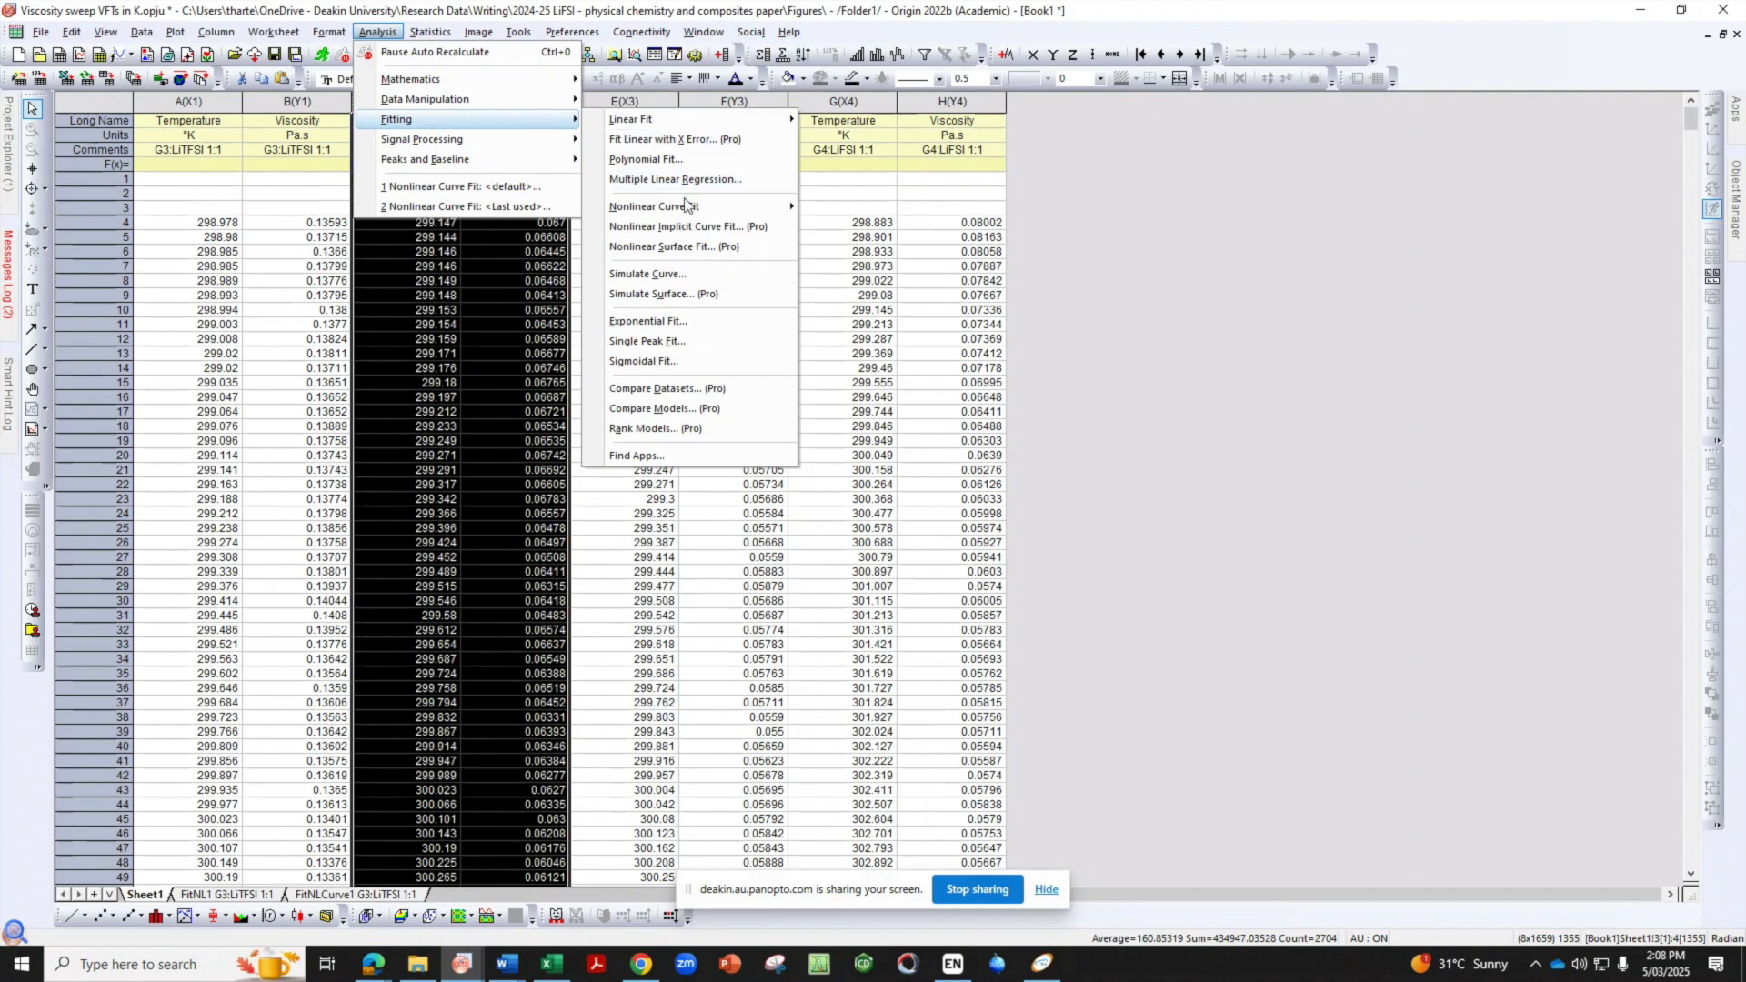
mouse_move(685, 207)
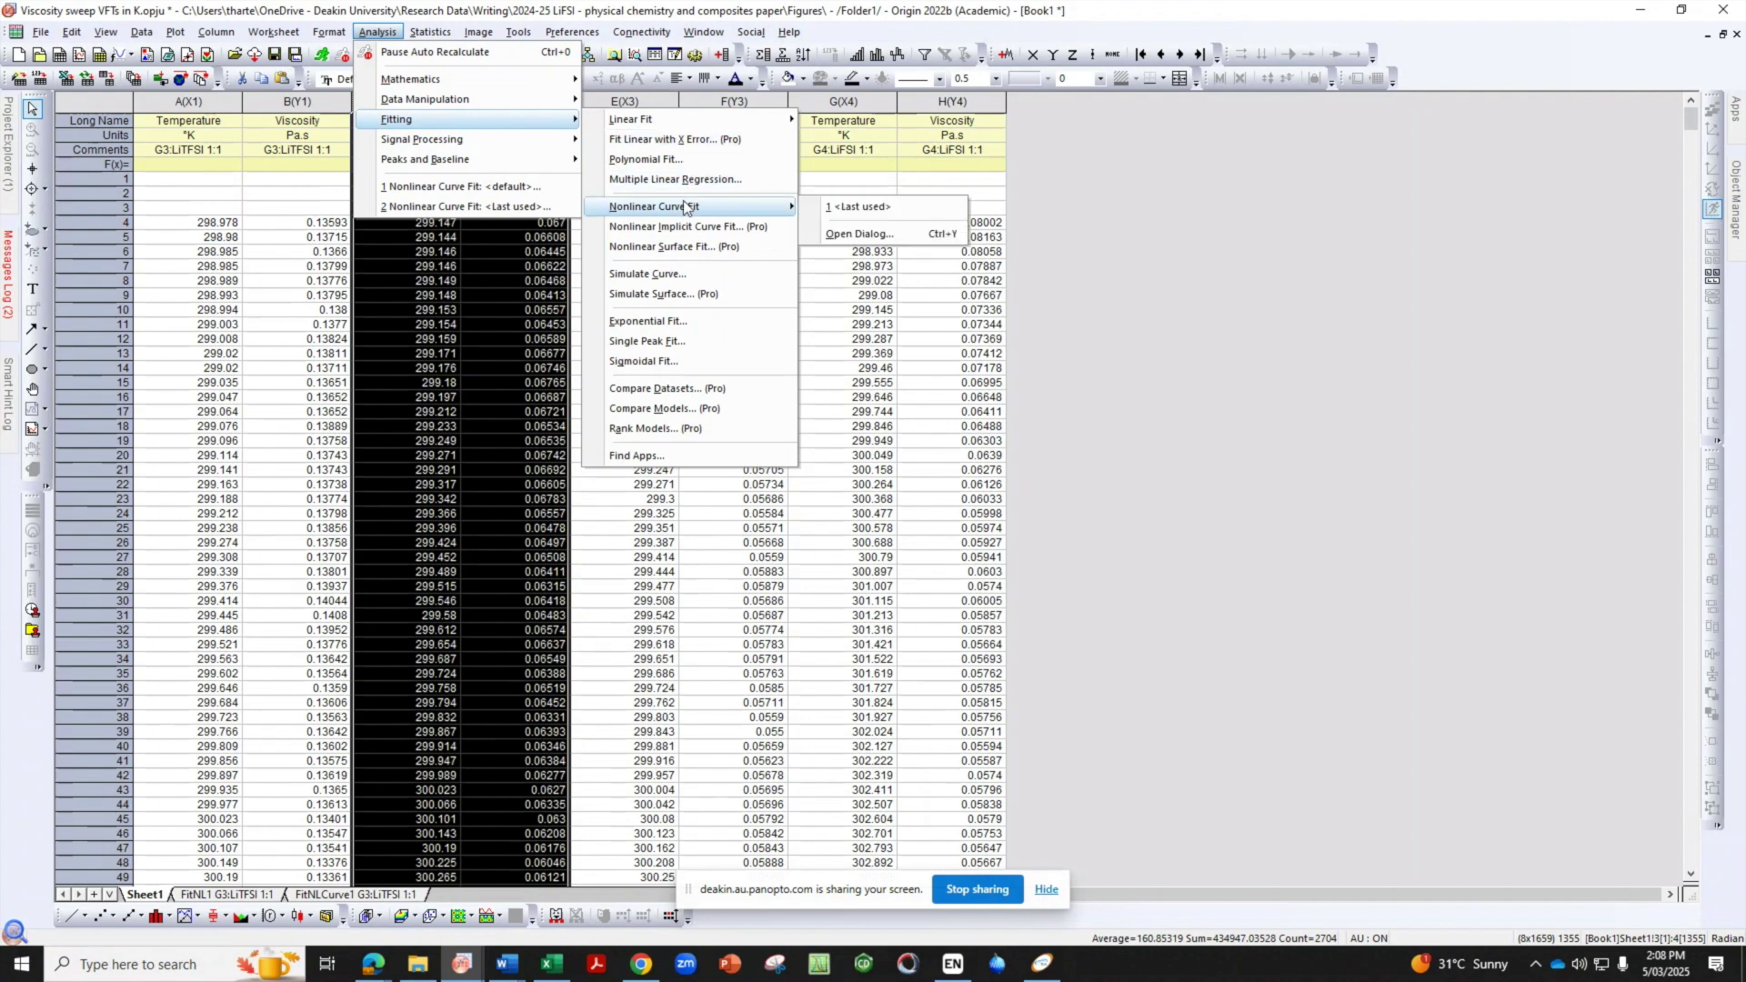
left_click(870, 234)
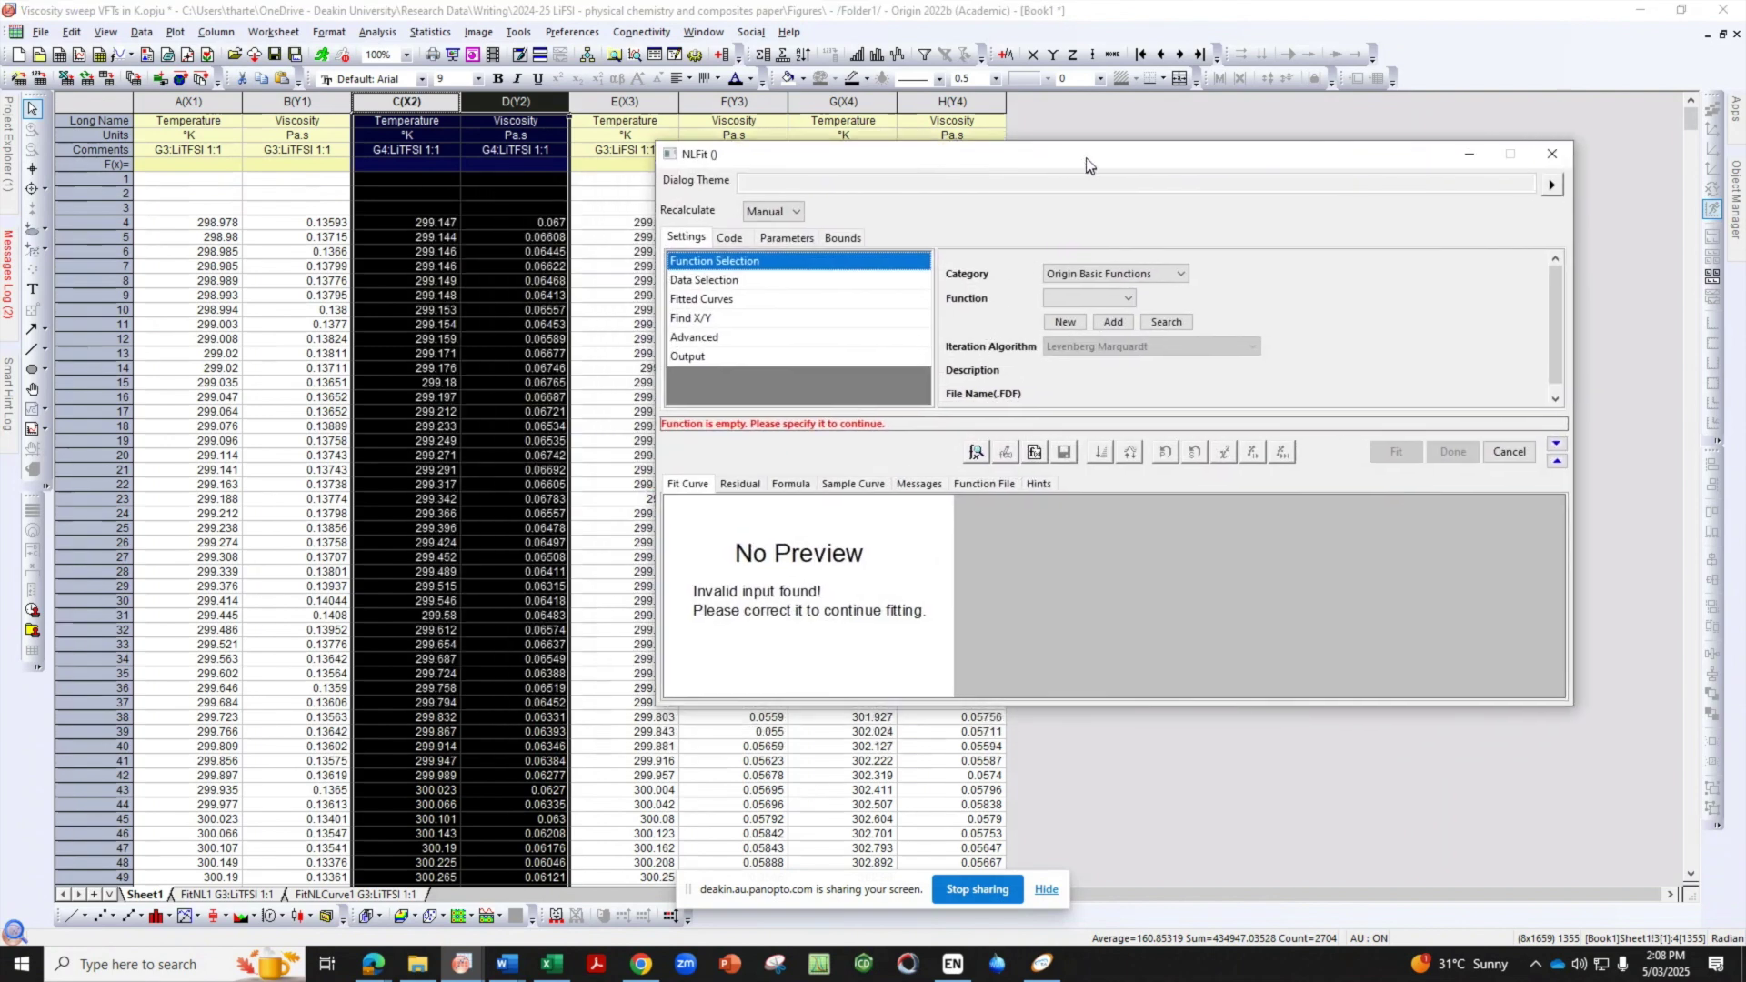
Fit the G4:LiTFSI 1:1 data with the VFT function from the Rheology category and switch to the report sheet
left_click(1155, 273)
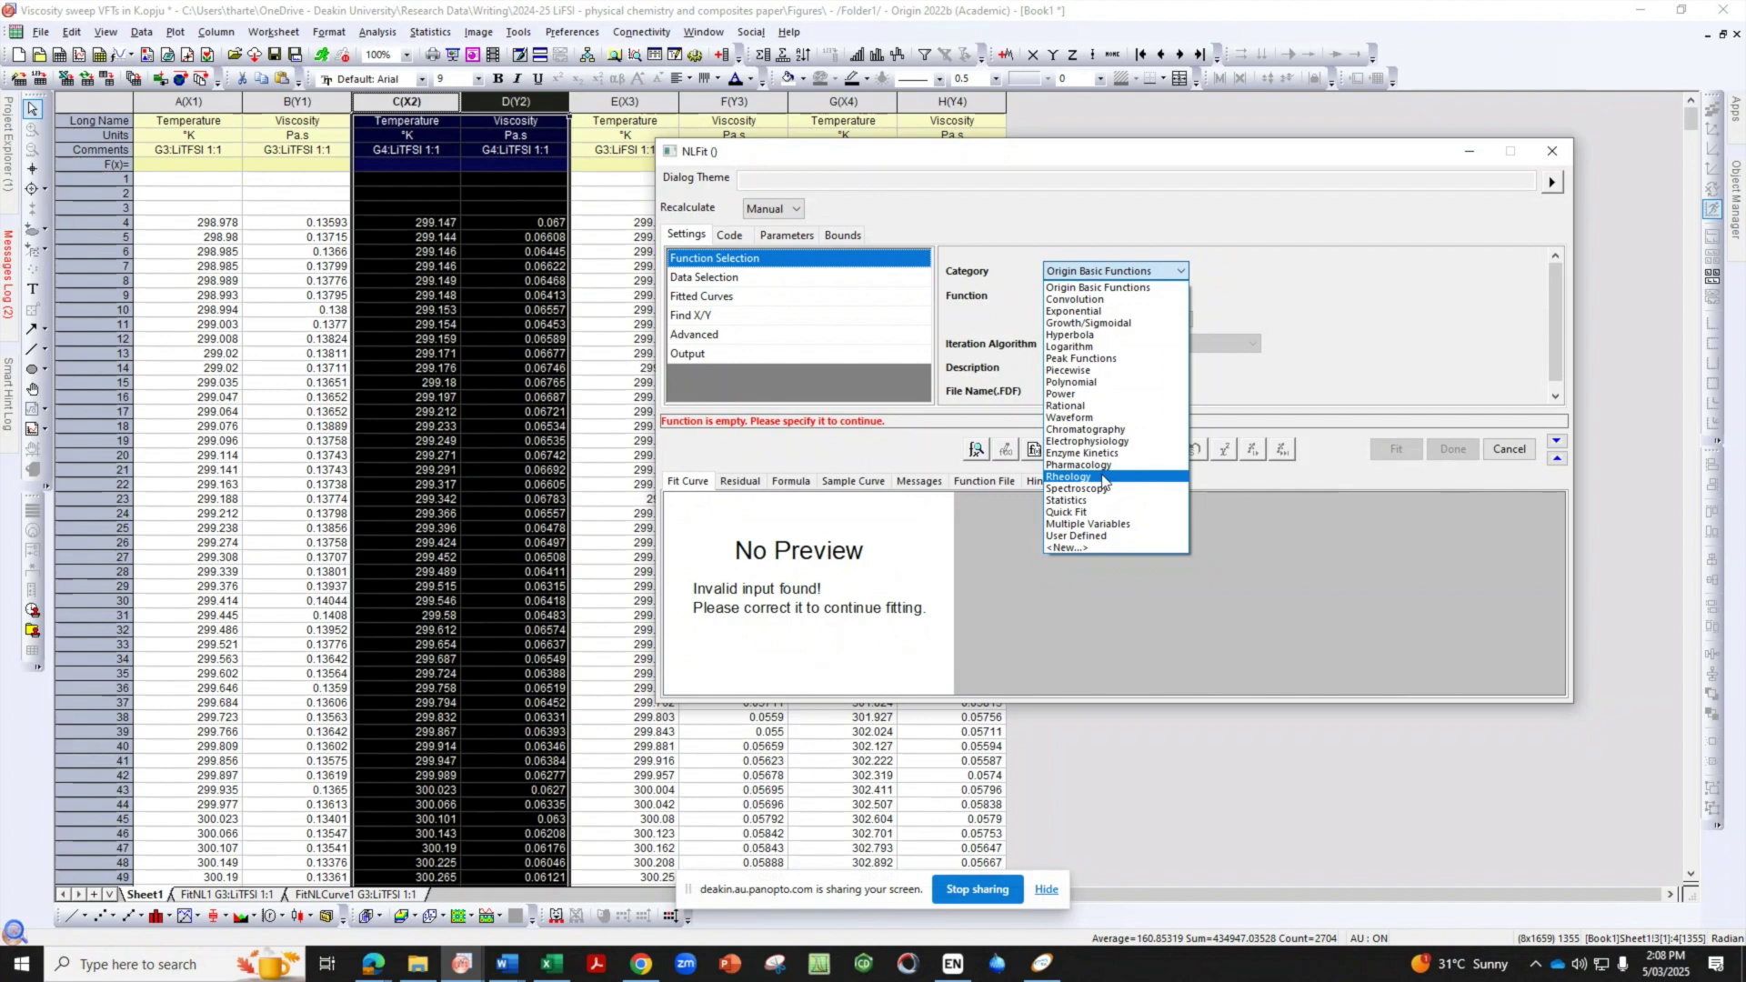
left_click(1103, 477)
left_click(1129, 297)
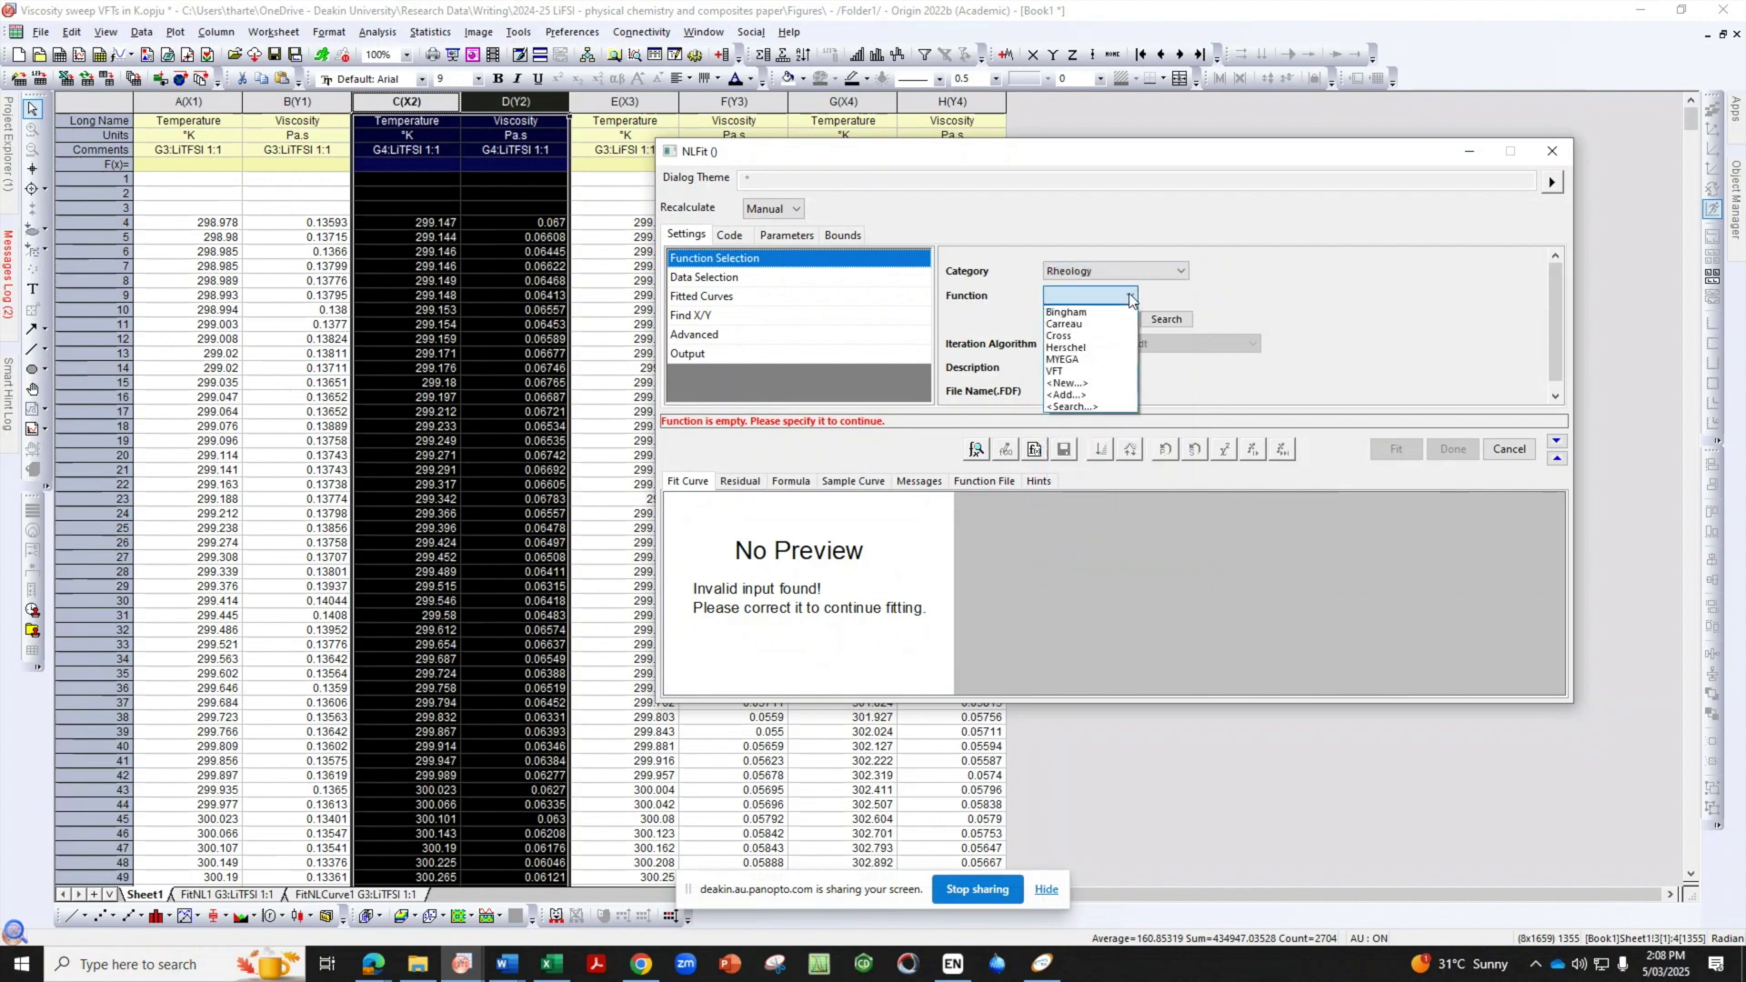
left_click(1091, 371)
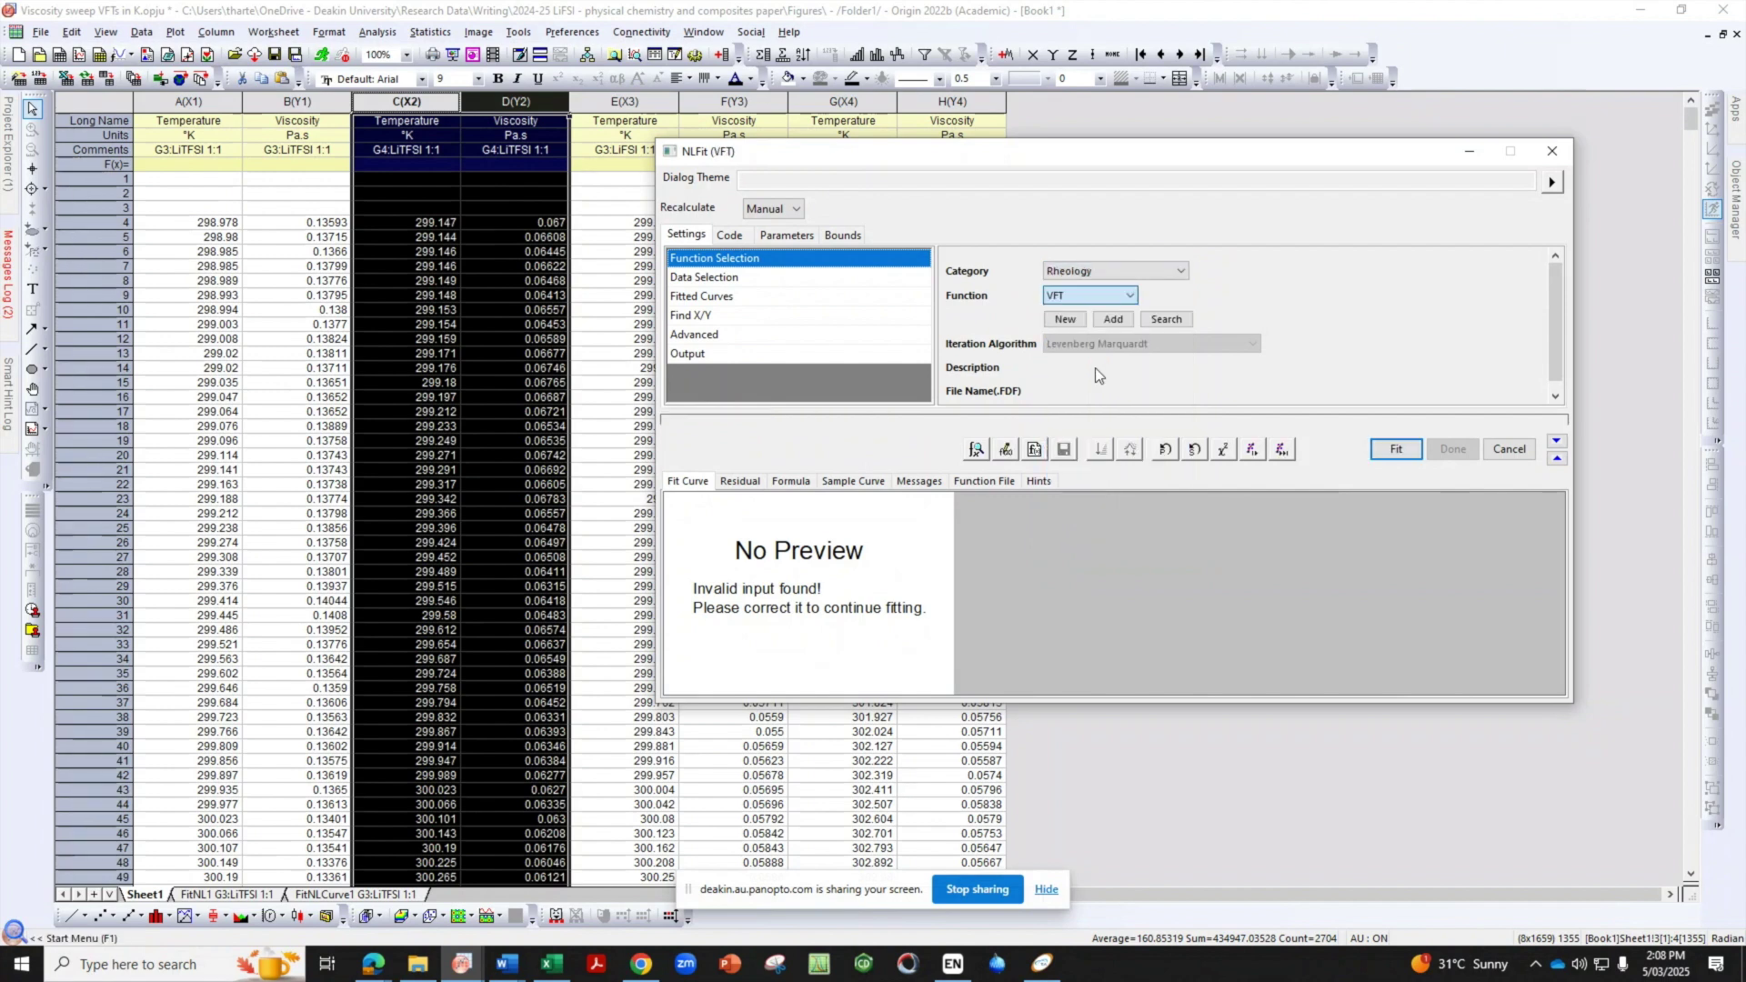
left_click(1397, 449)
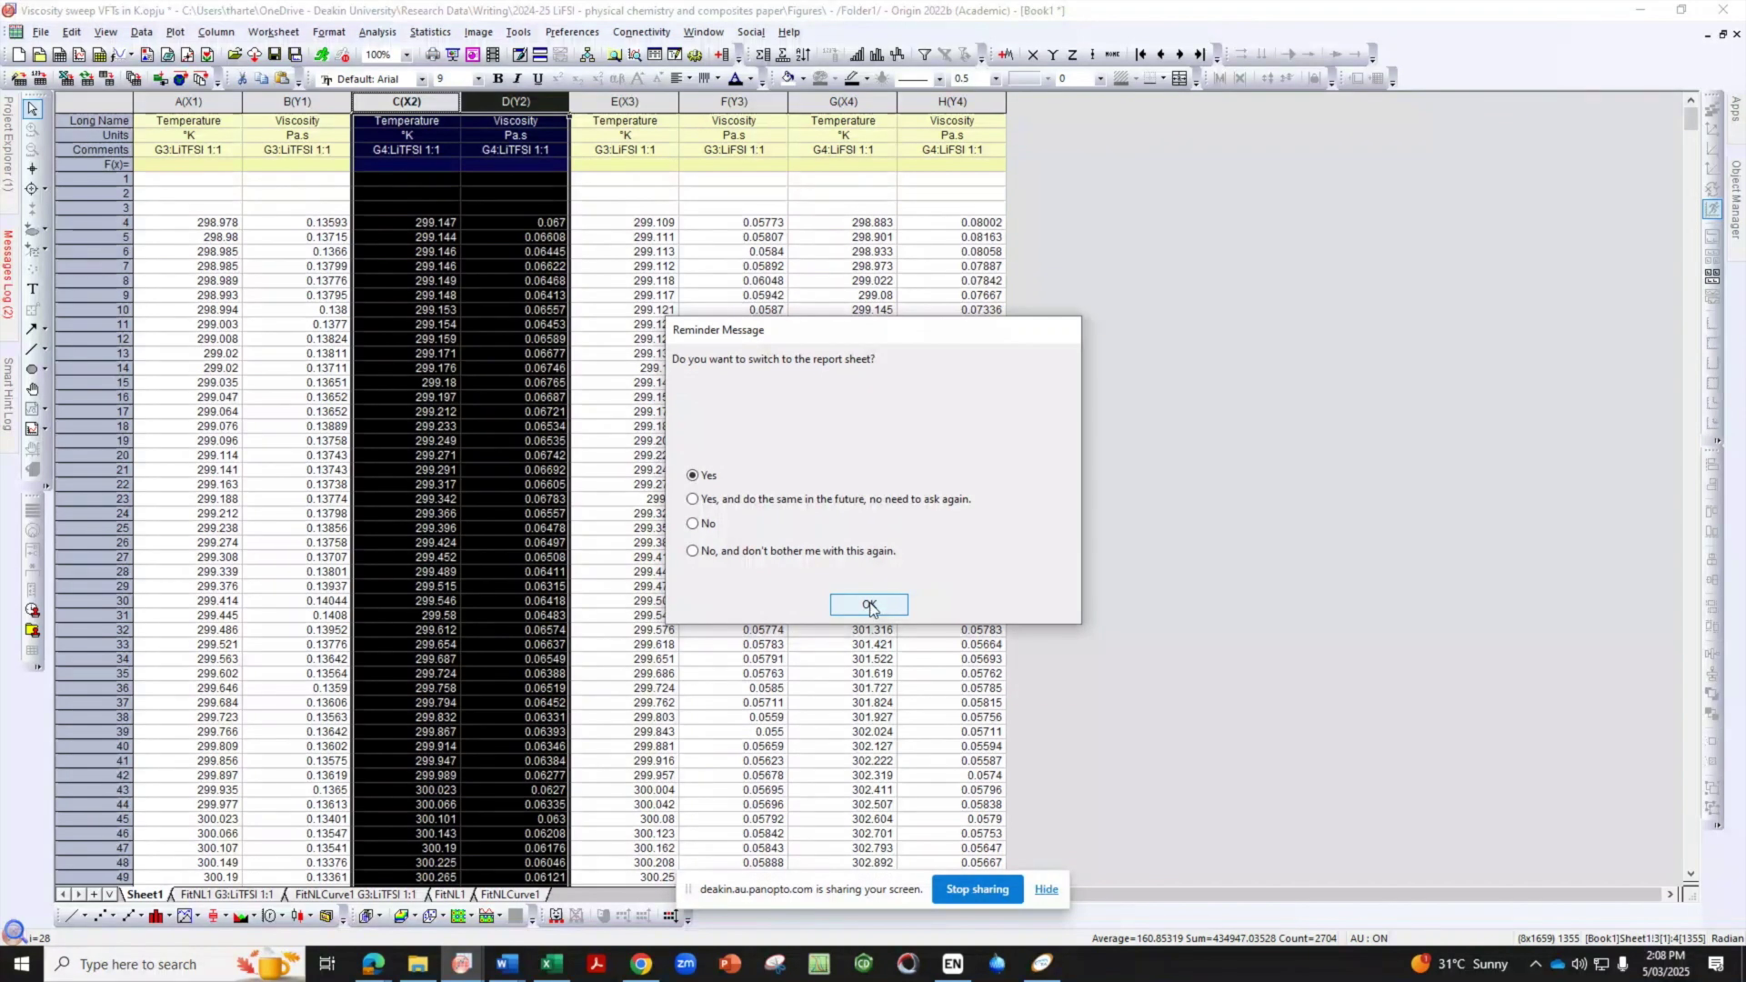
left_click(869, 605)
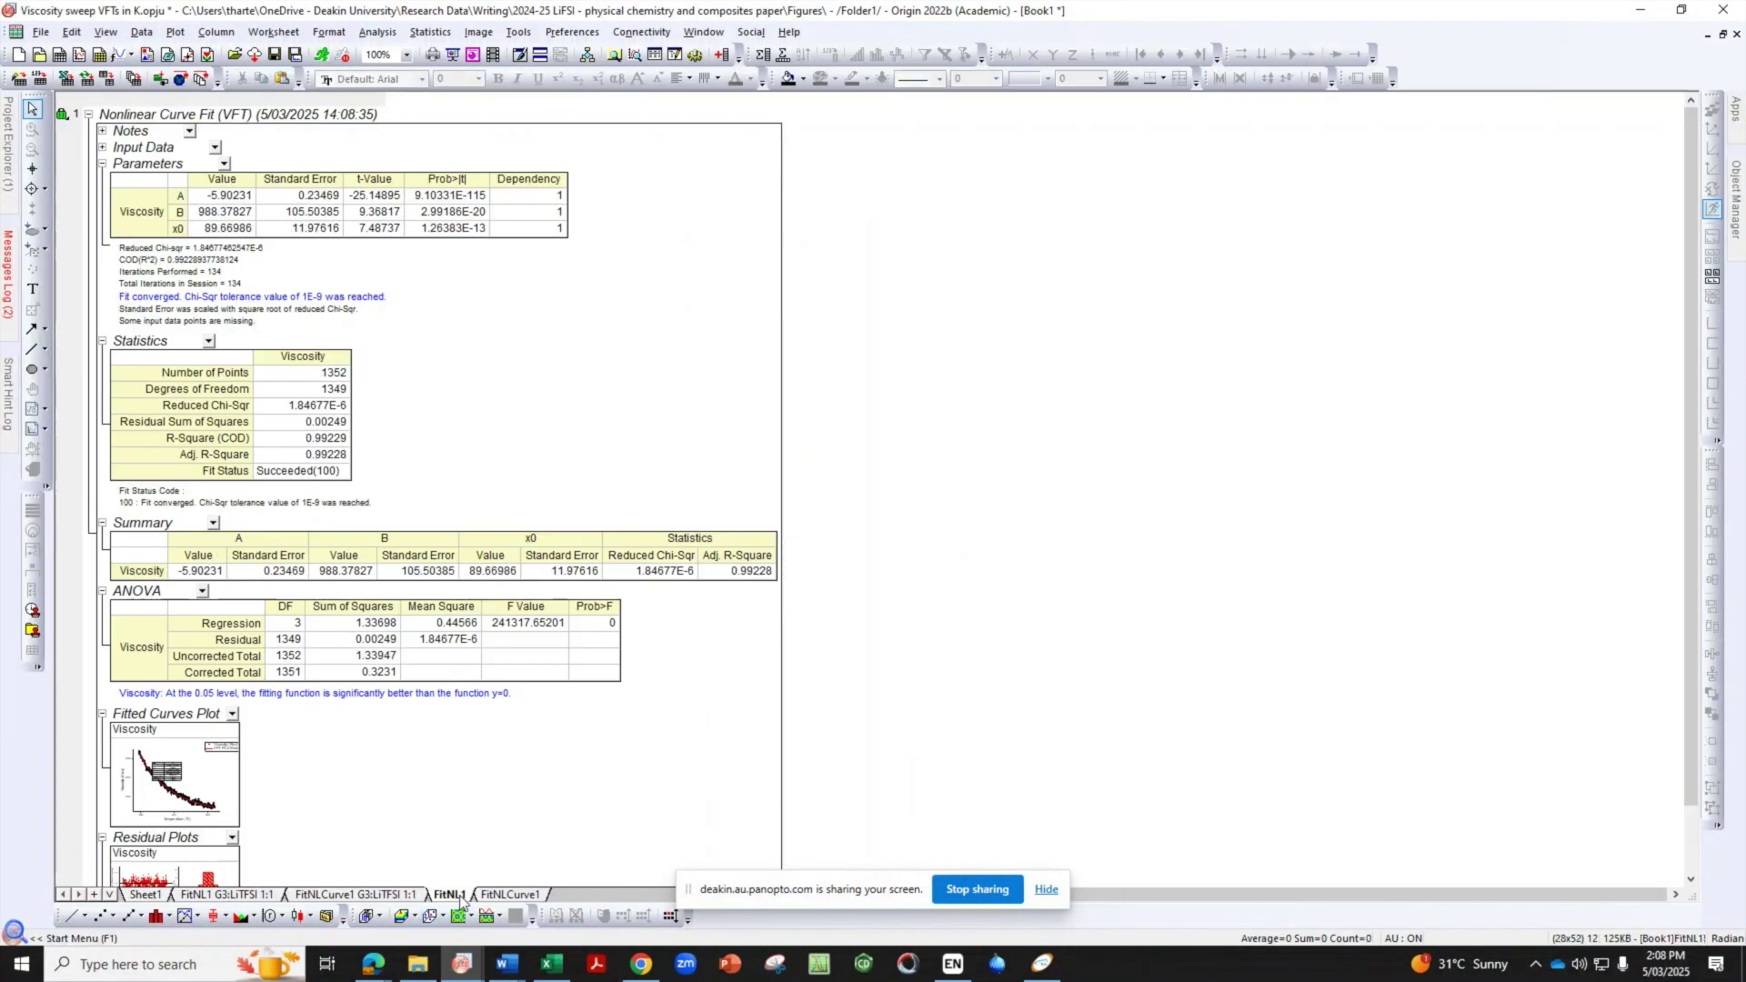
Copy the comment of column C(X2) in Sheet1 and rename the FitNL1 report sheet as "FitNL1 G4:LiTFSI 1:1"
left_click(146, 896)
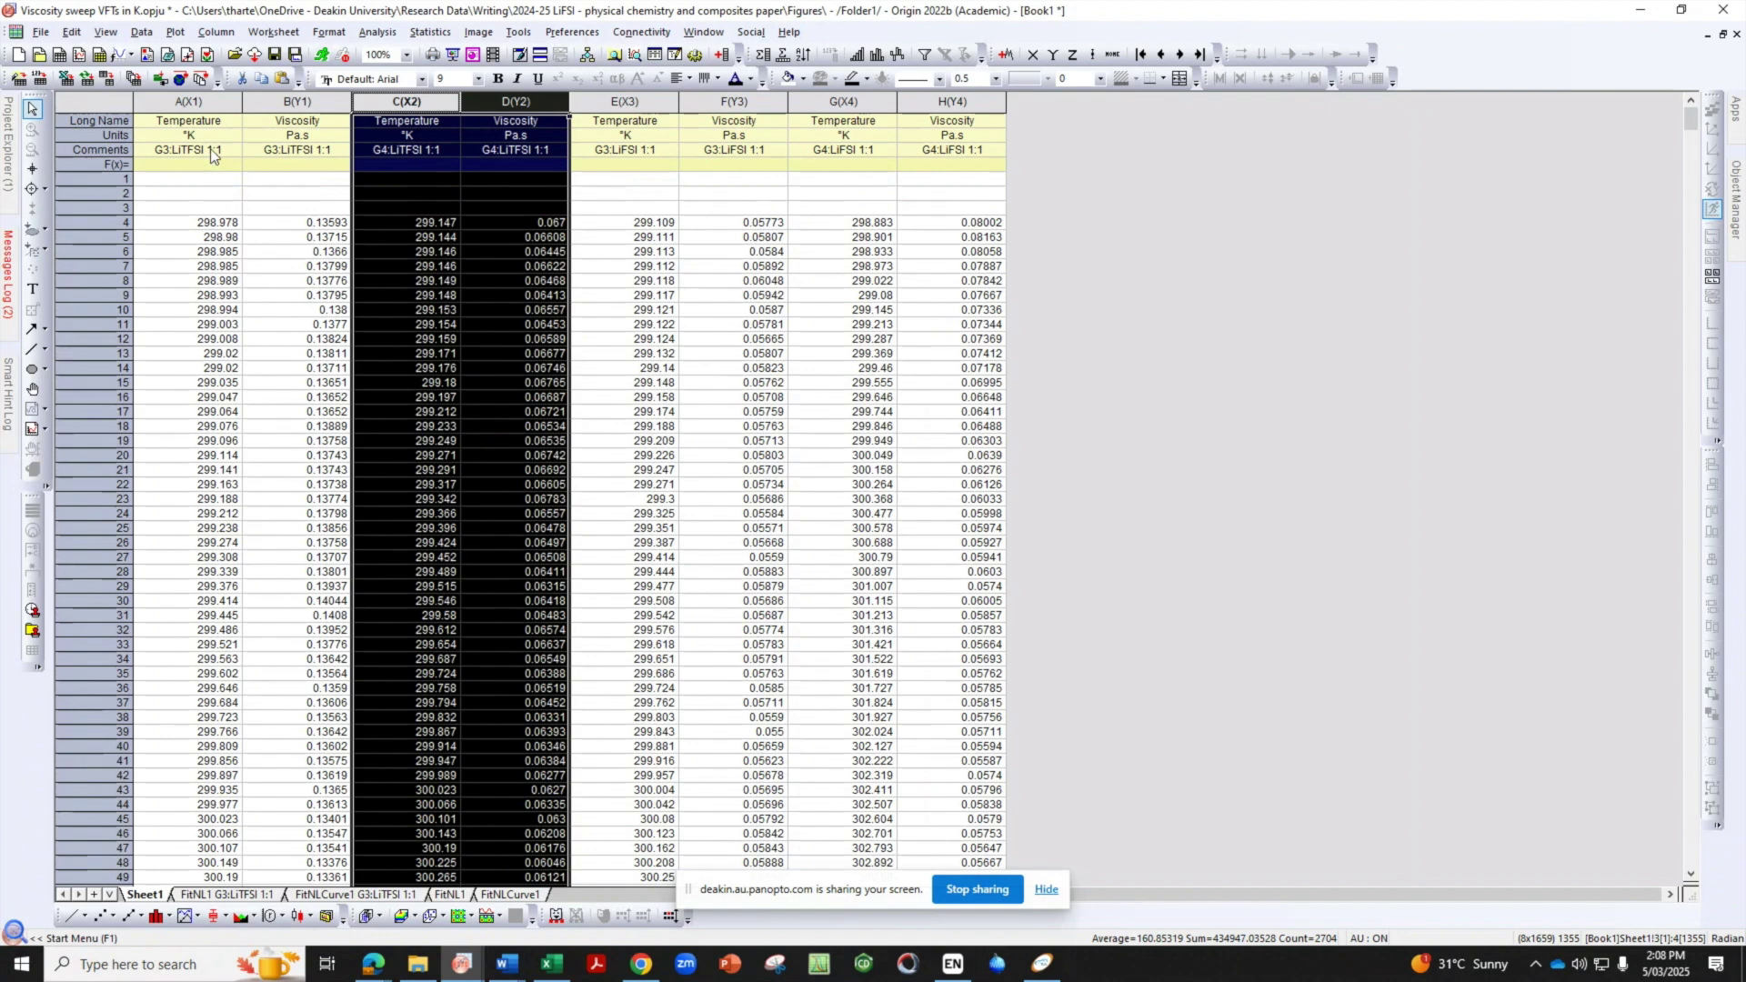
left_click(416, 151)
left_click(415, 149)
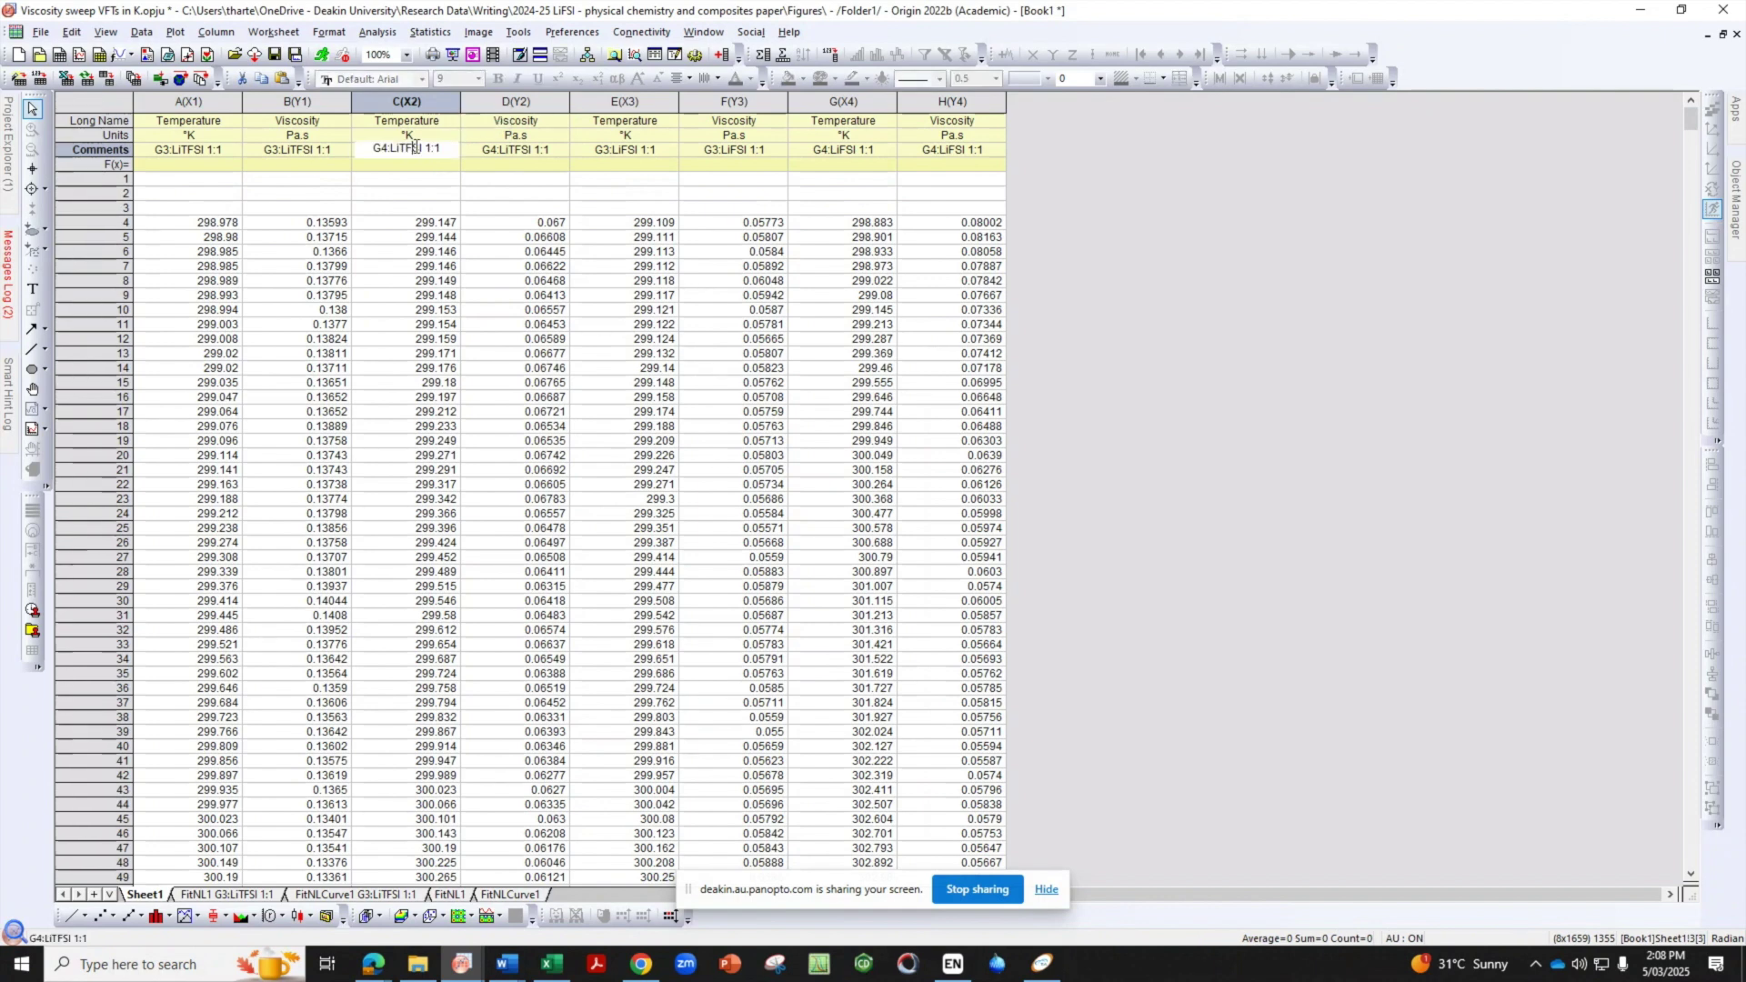
left_click_drag(459, 148, 401, 183)
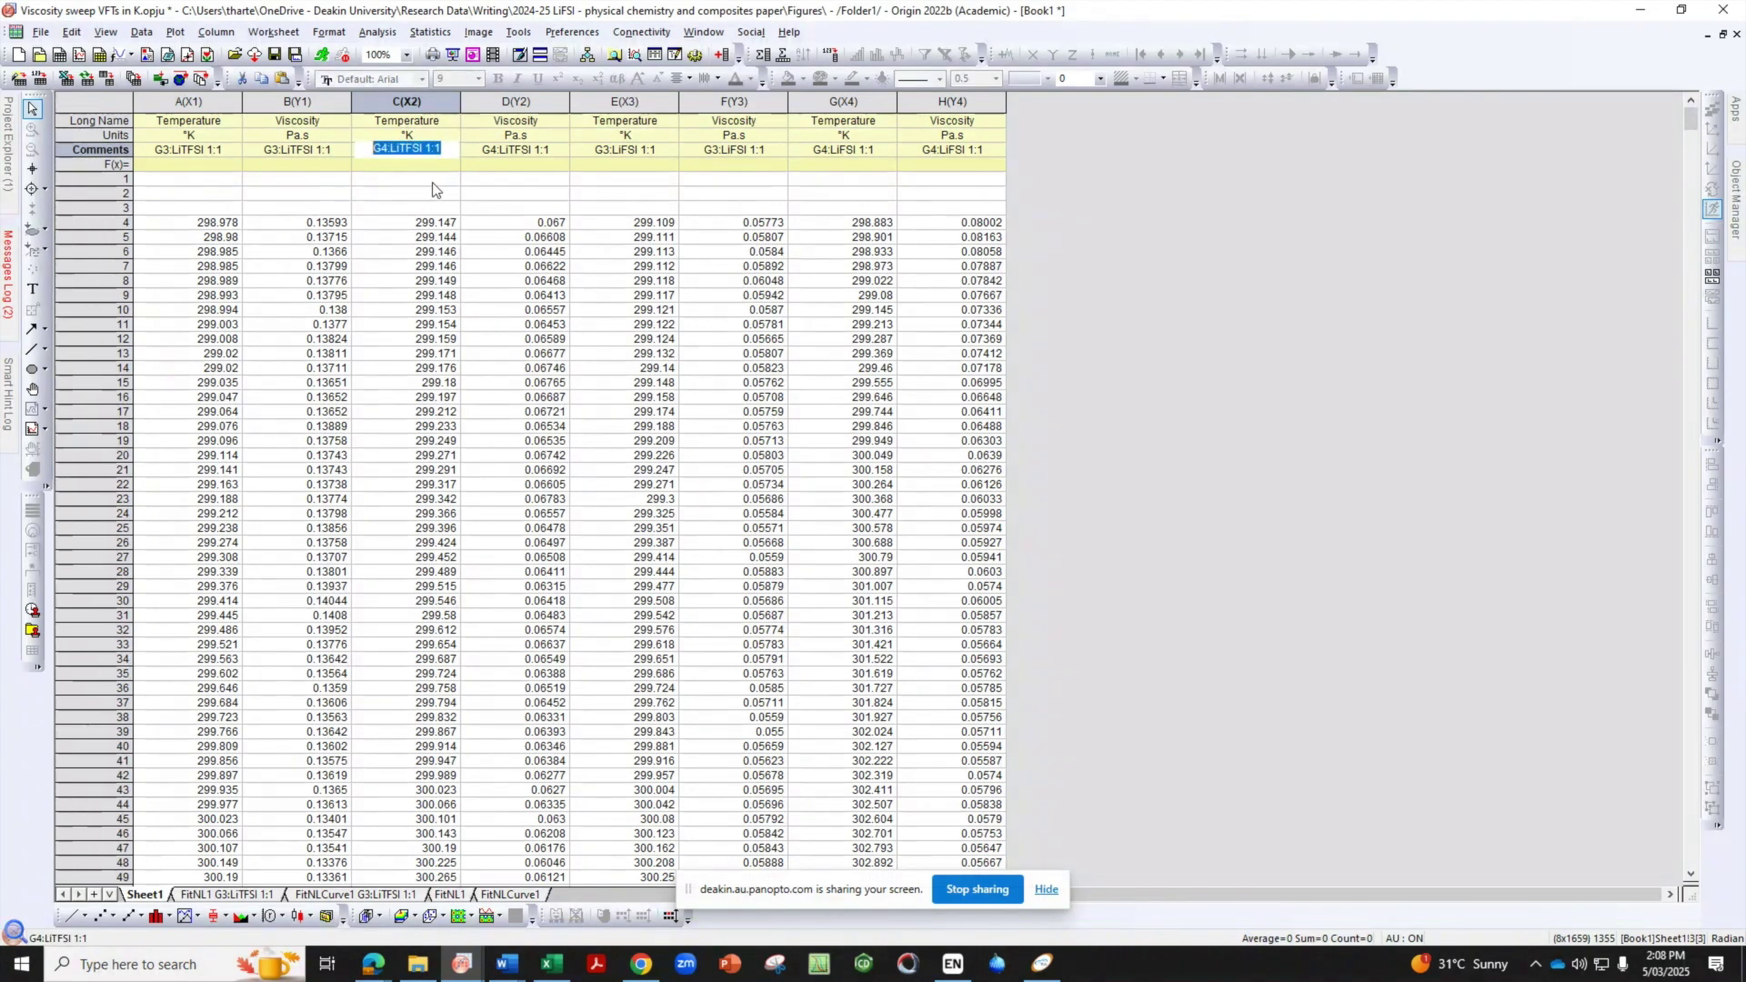
key("Return")
double_click(448, 894)
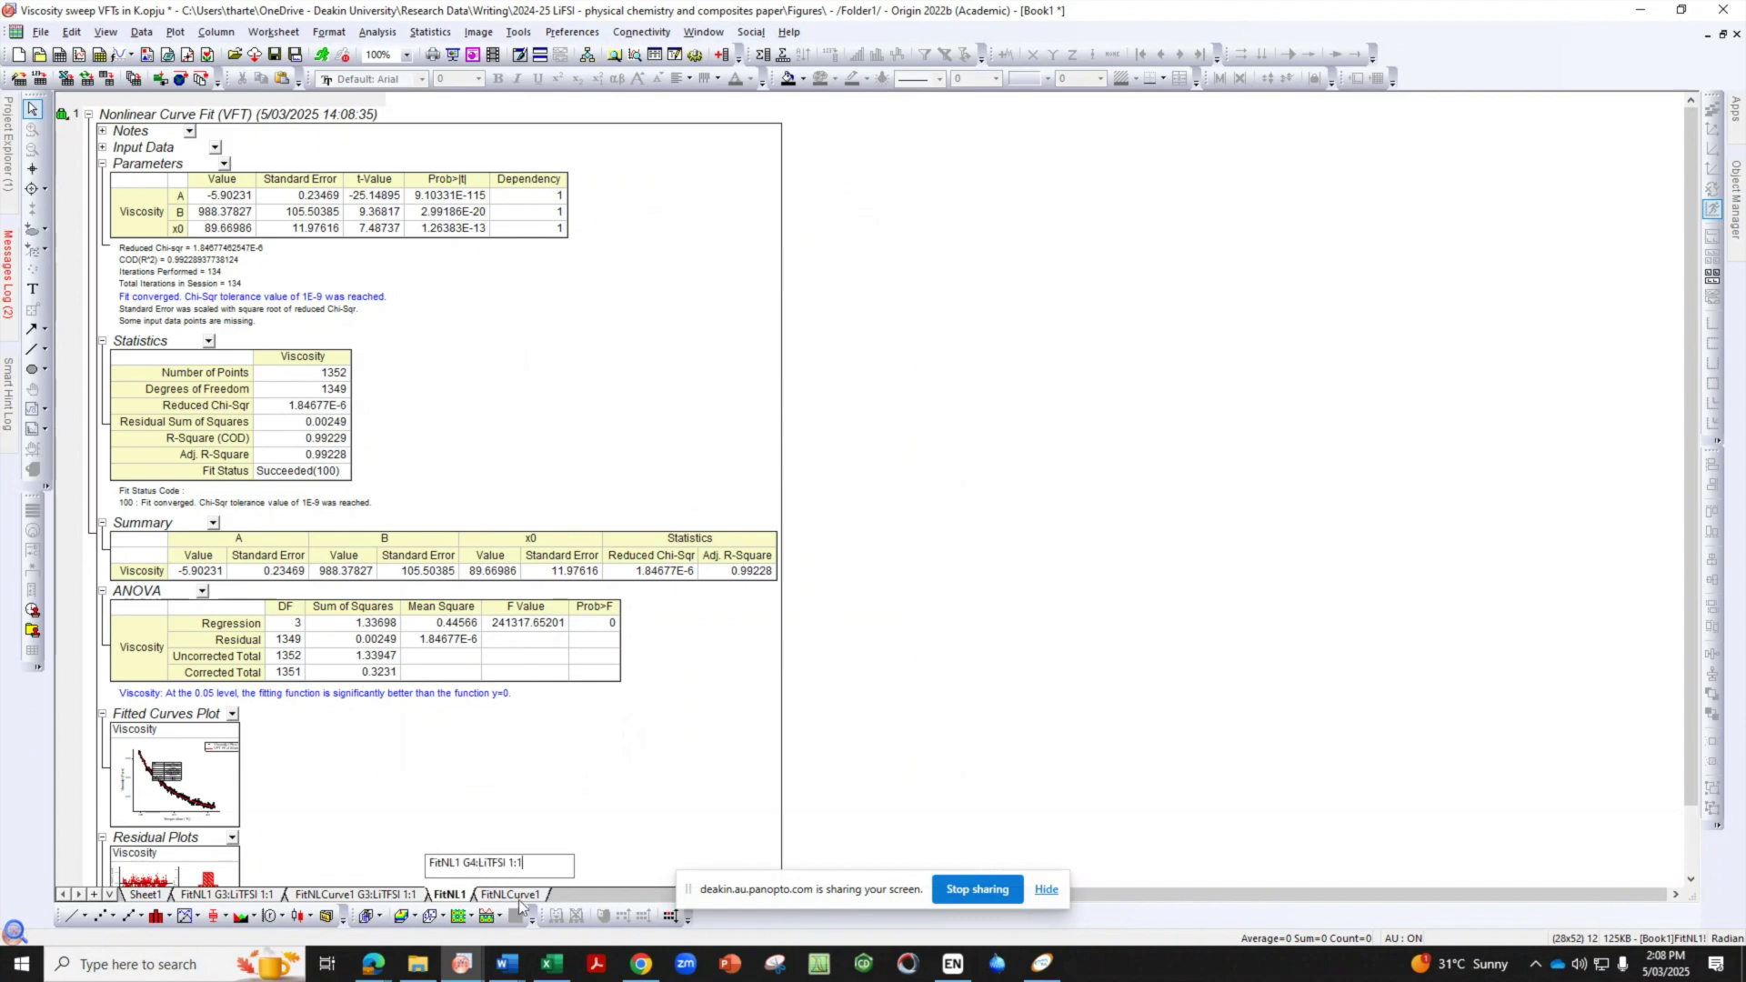
key("Return")
Rename the FitNLCurve1 sheet as "FitNLCurve1 G4:LiTFSI 1:1" and return to the G4:LiTFSI 1:1 fit report
left_click(574, 896)
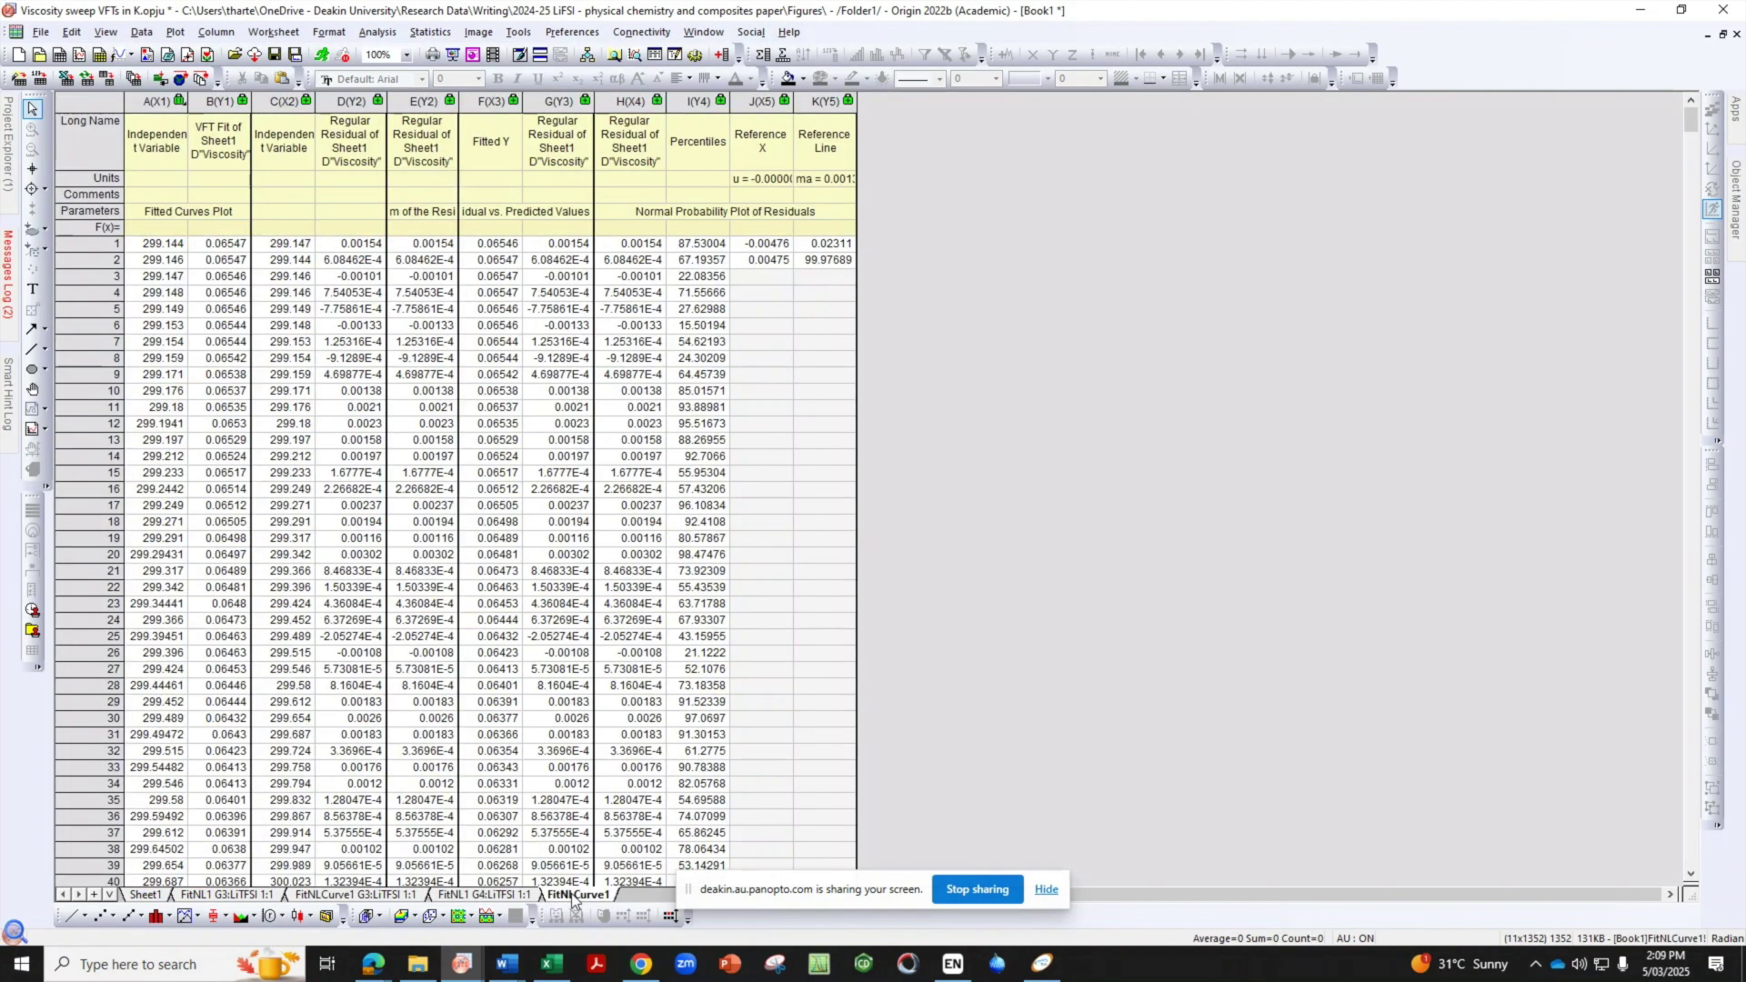
double_click(574, 895)
left_click(619, 875)
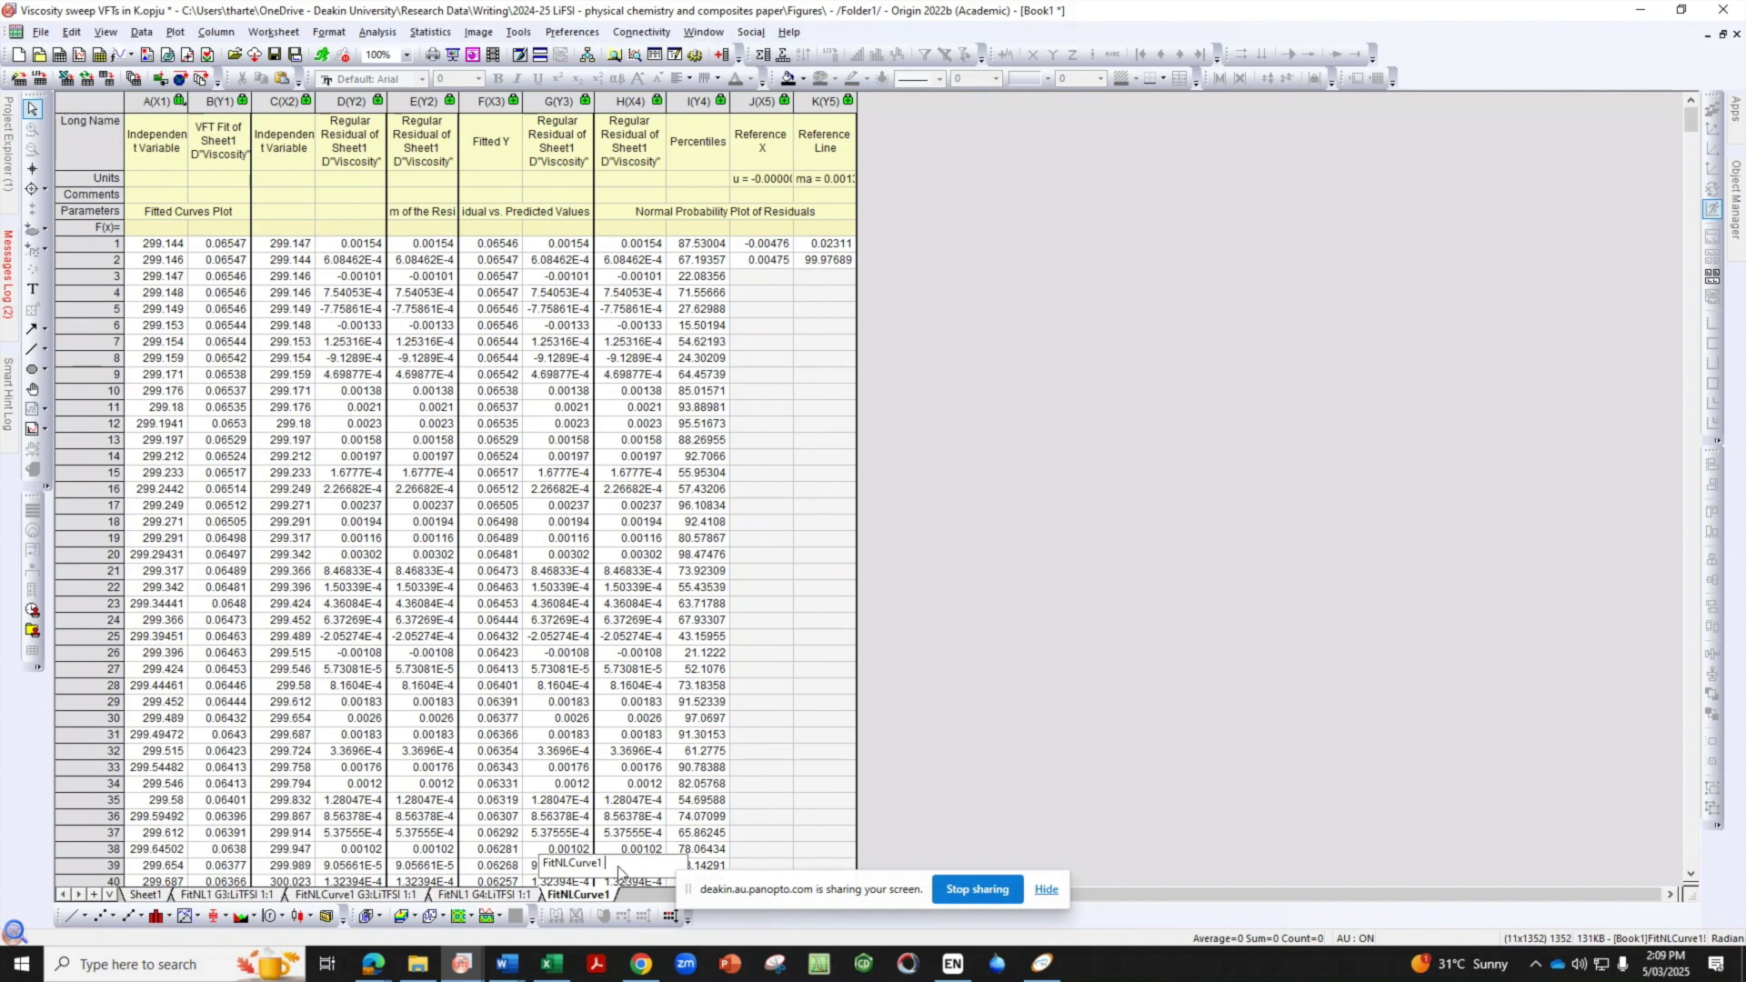
key("Return")
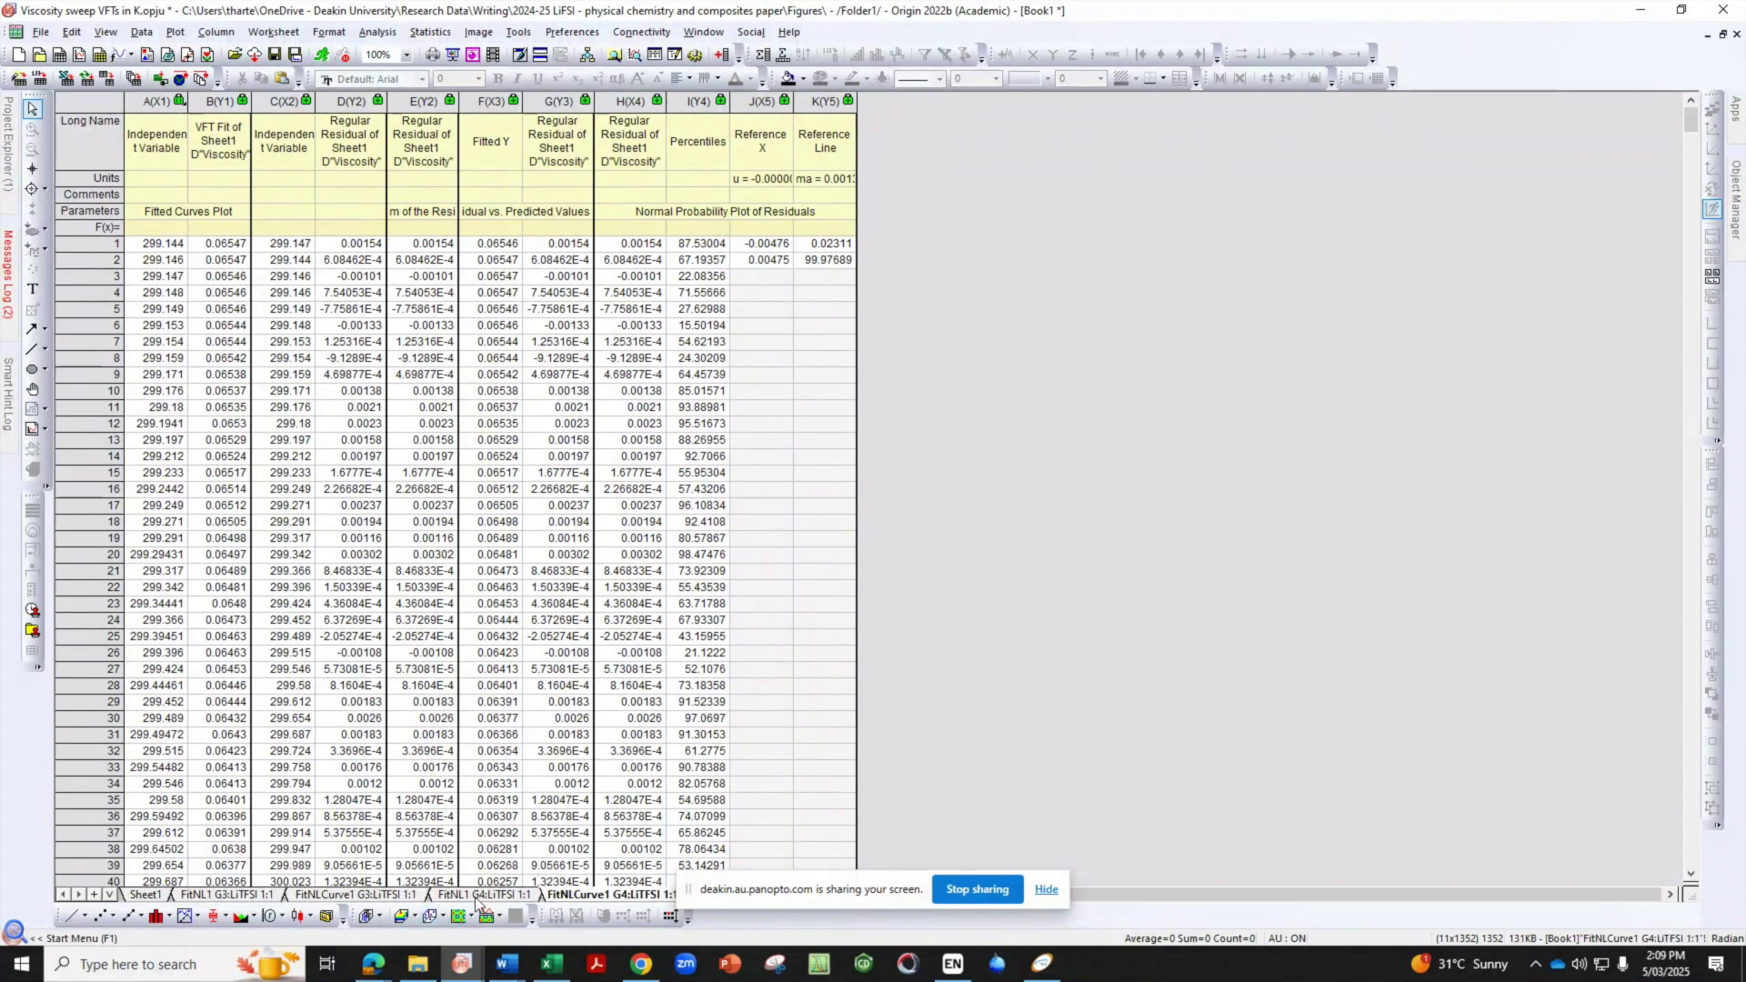
left_click(479, 896)
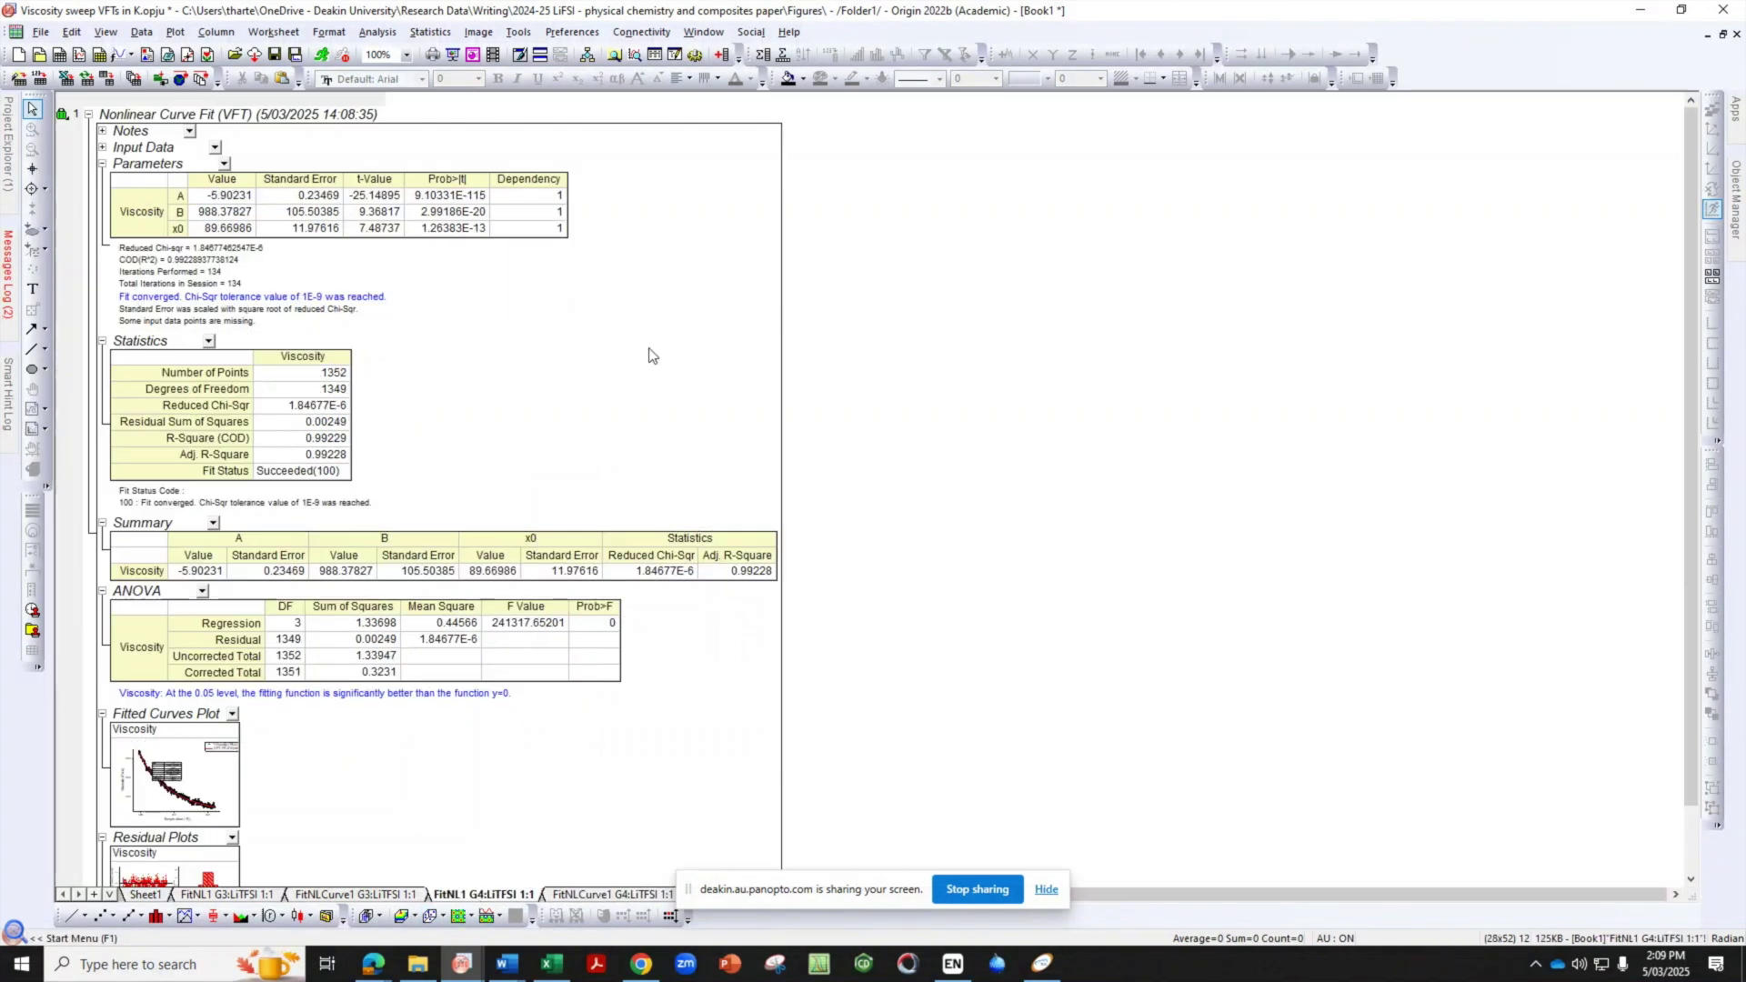
Select the G3:LiFSI 1:1 columns E(X3) and F(Y3) in Sheet1 and open the Nonlinear Curve Fit dialog for them
left_click(145, 894)
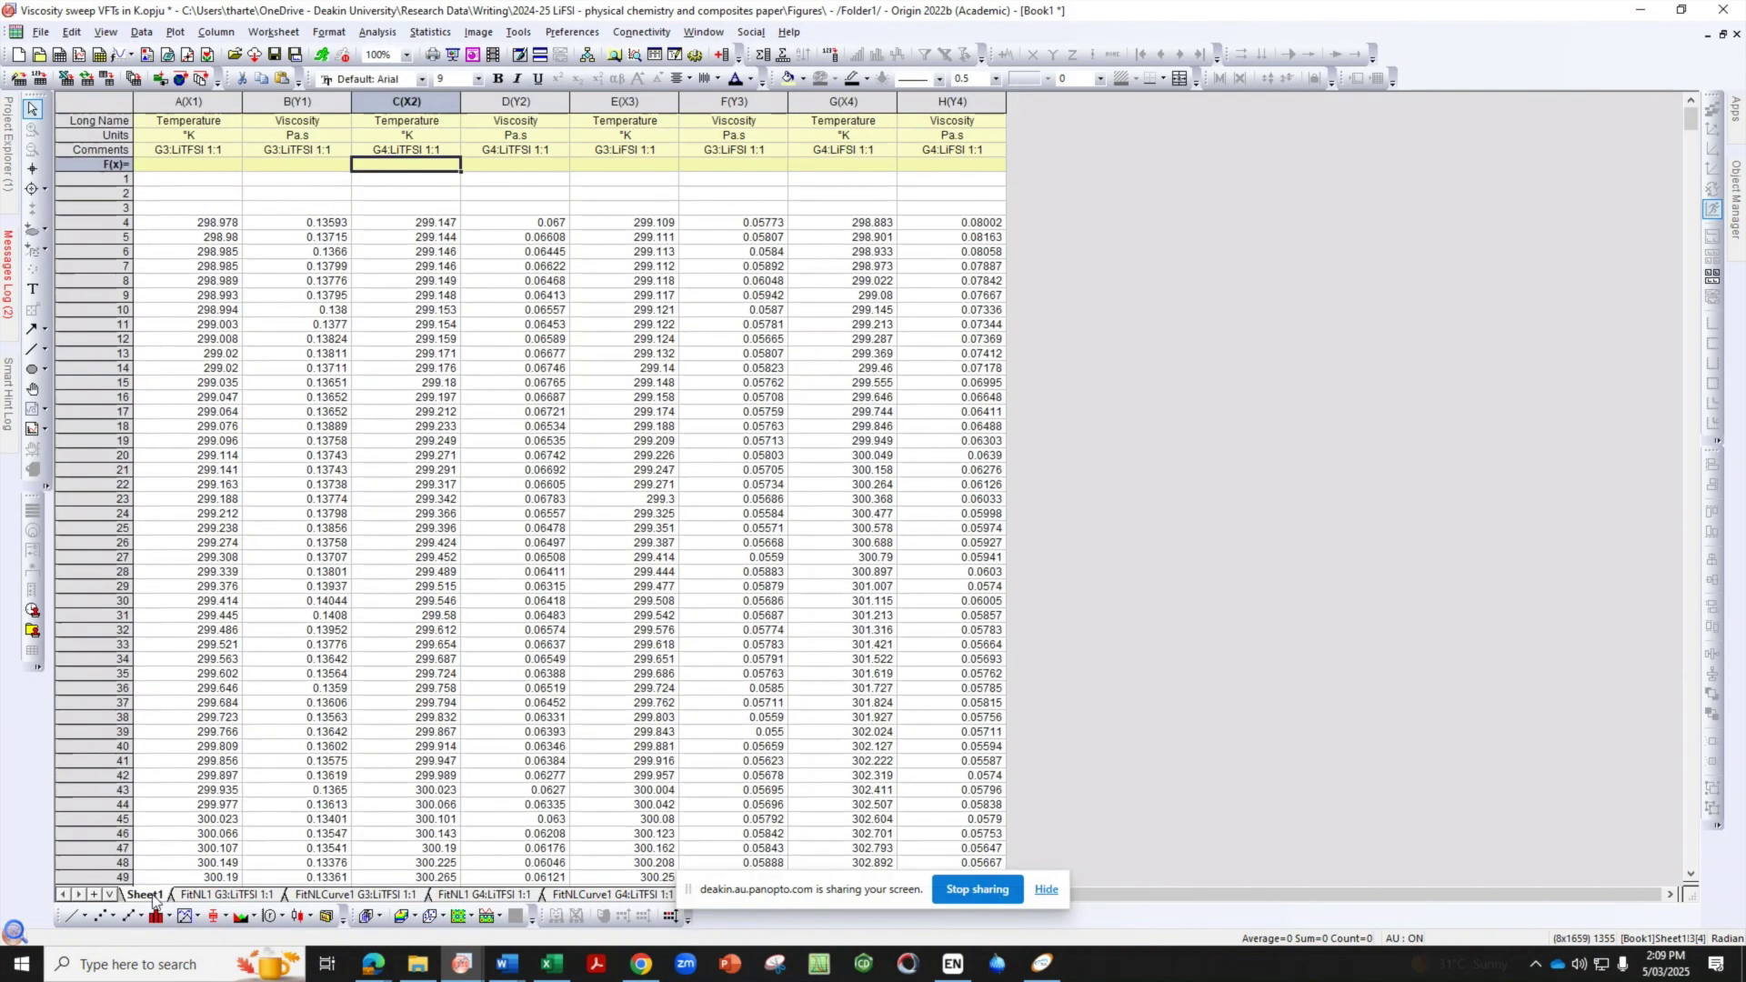
left_click_drag(198, 103, 572, 94)
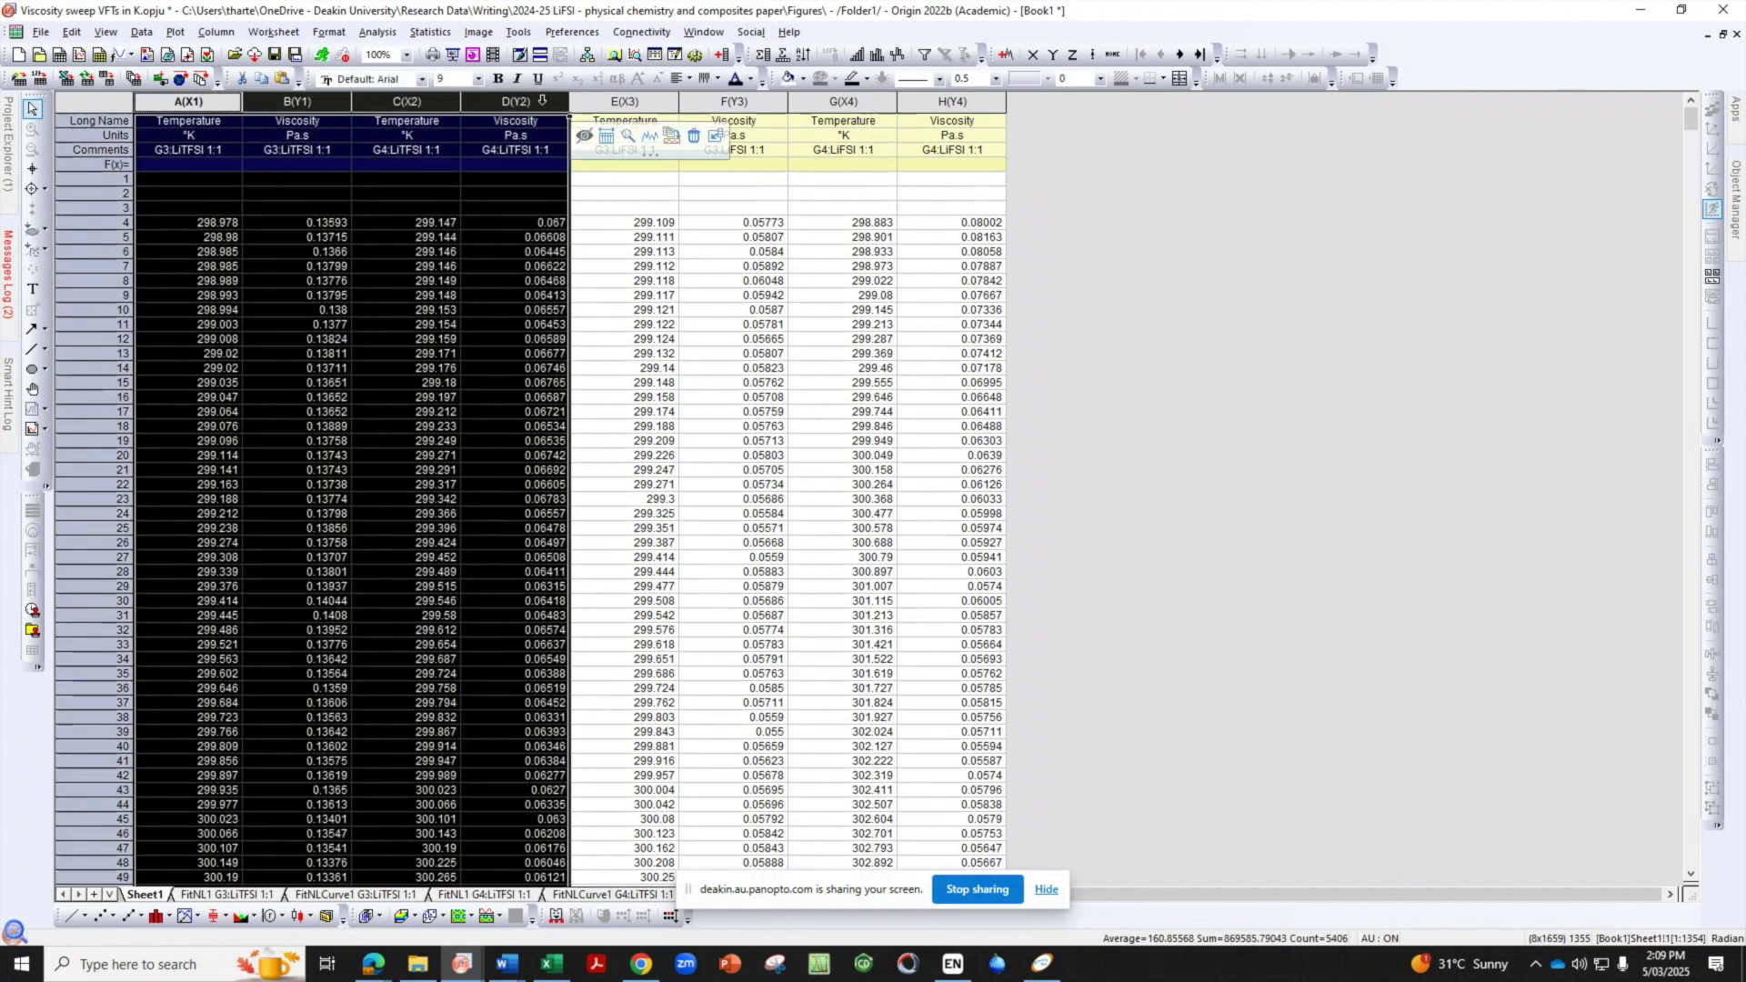
left_click(623, 202)
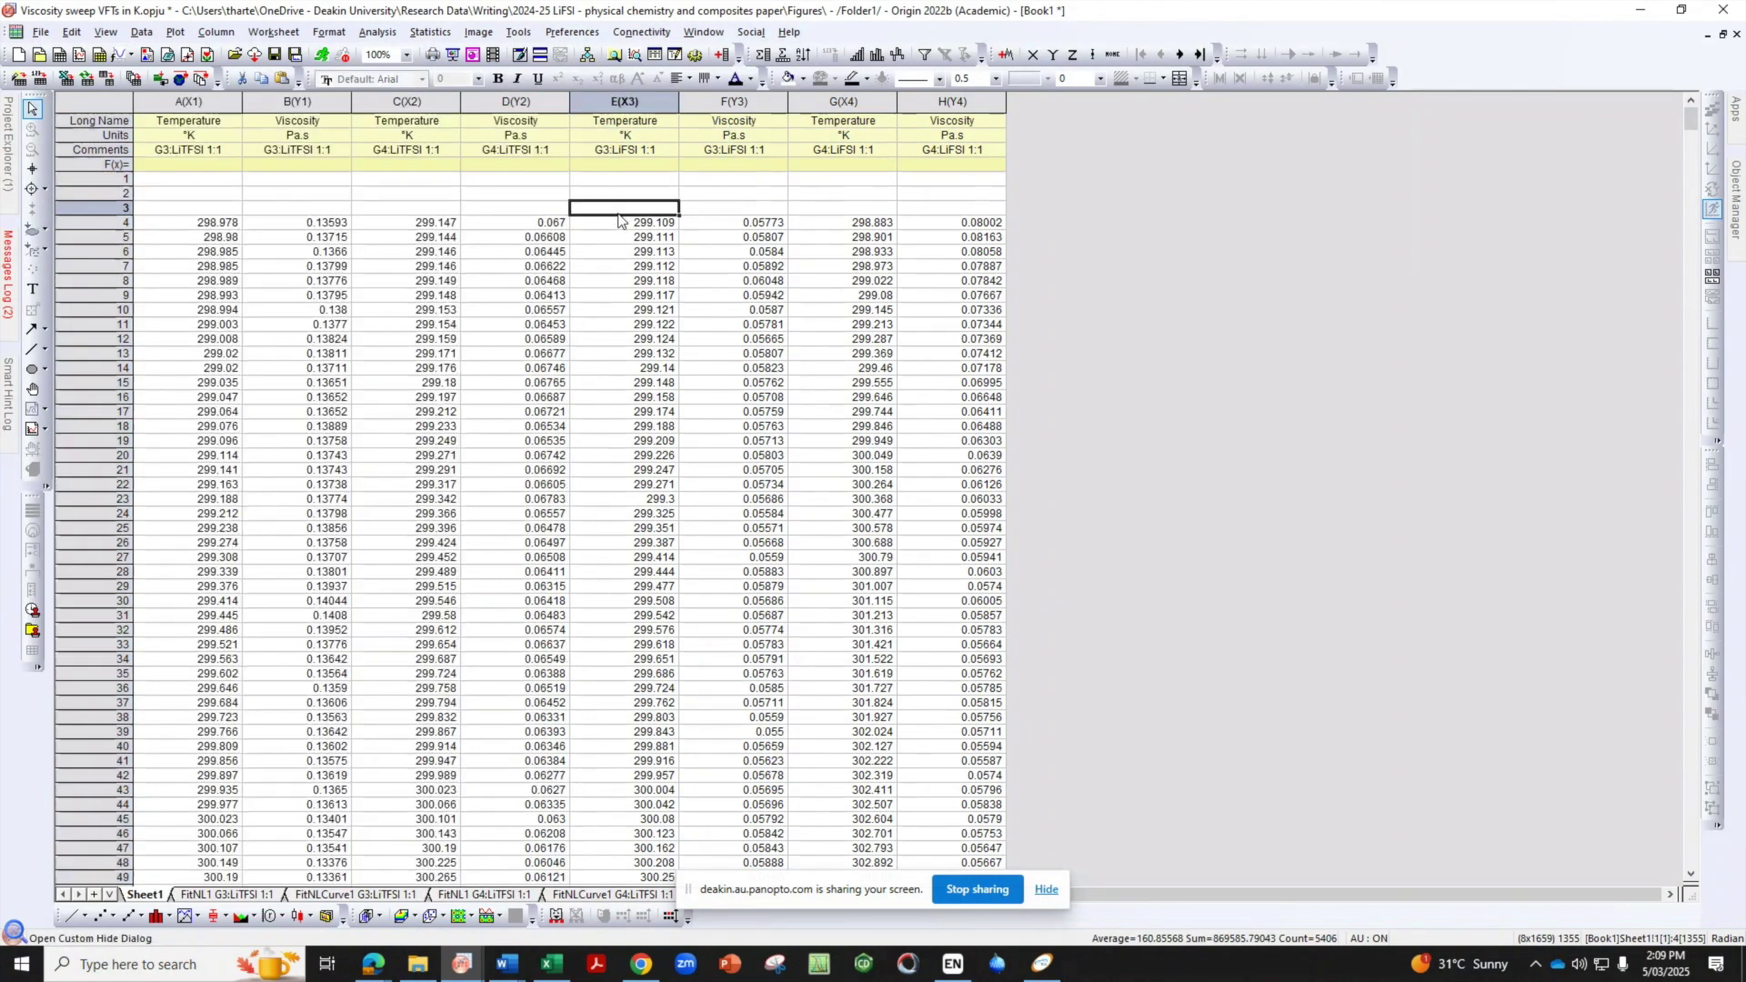
left_click_drag(623, 101, 787, 101)
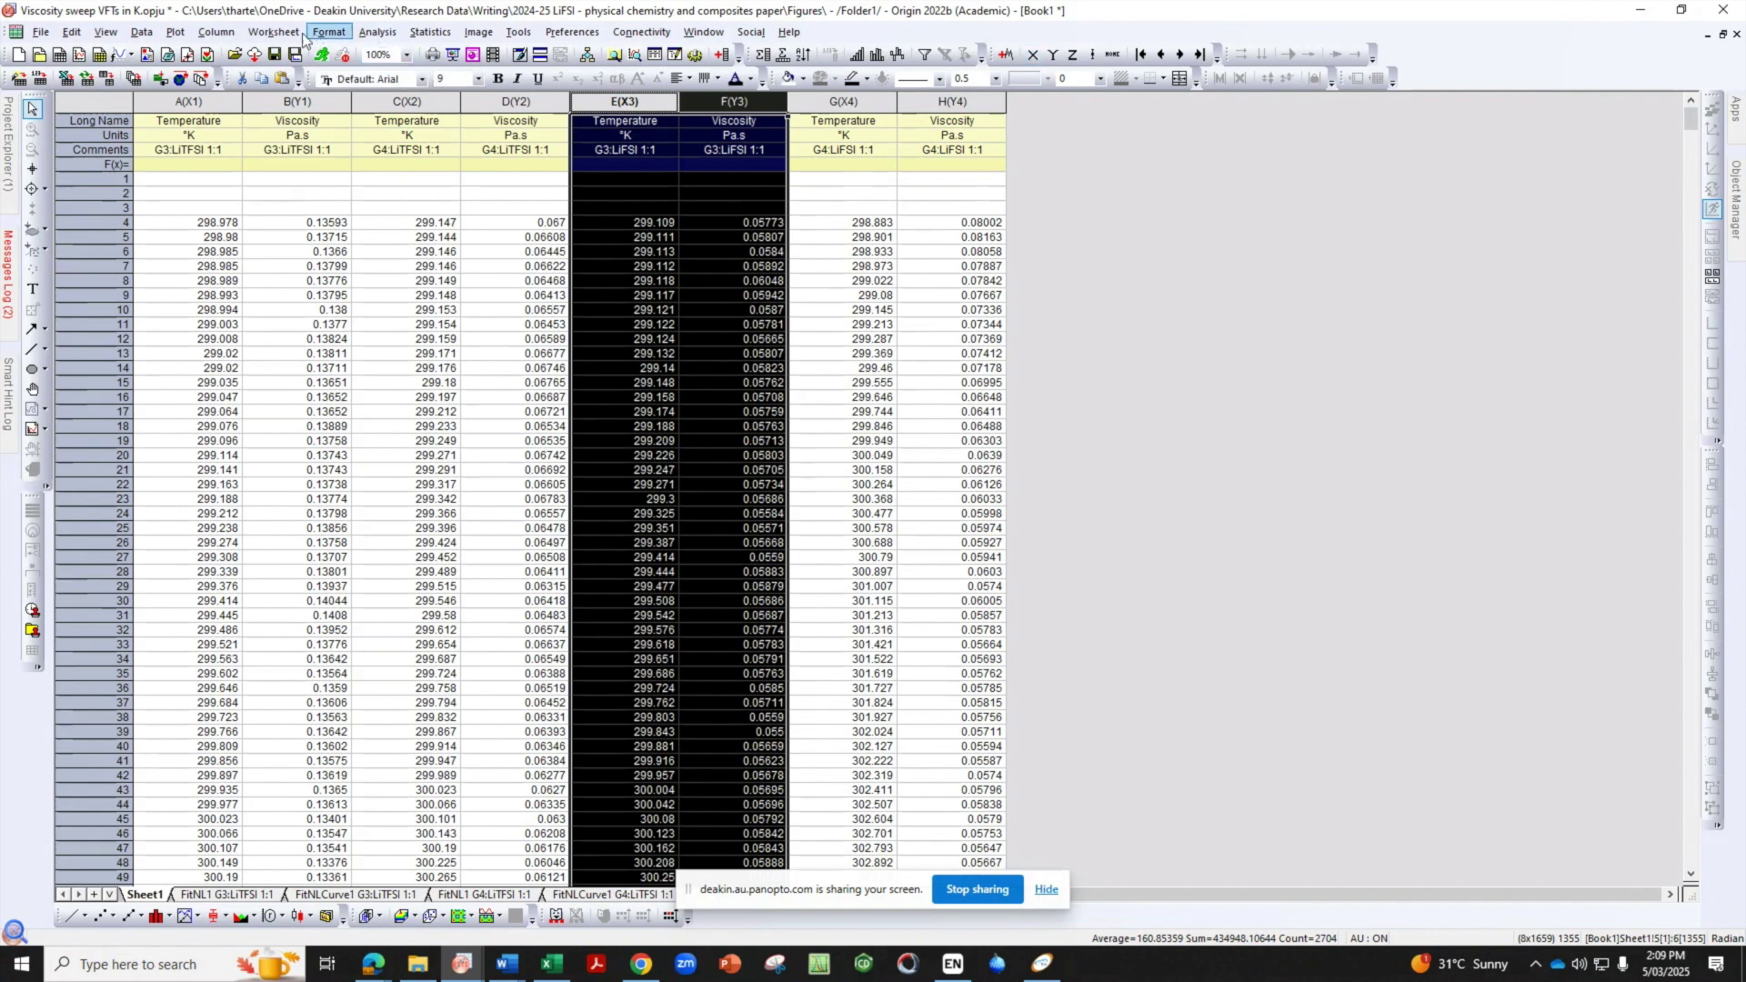
left_click(377, 32)
mouse_move(490, 136)
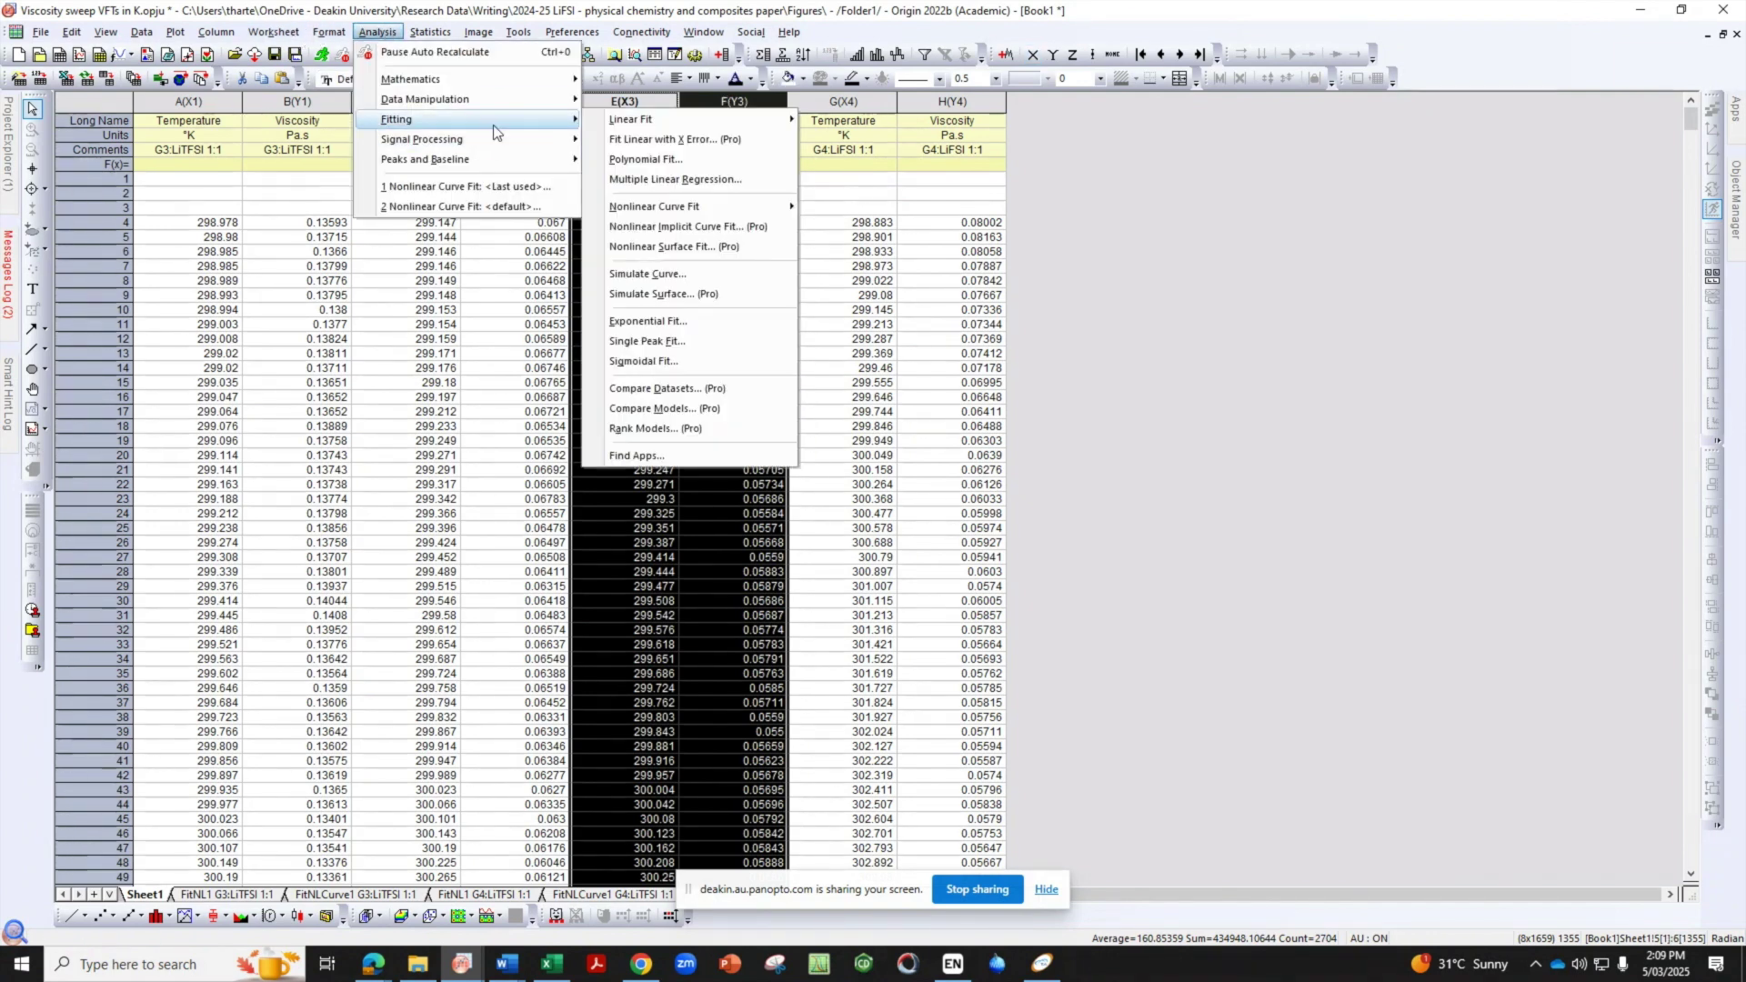
mouse_move(723, 206)
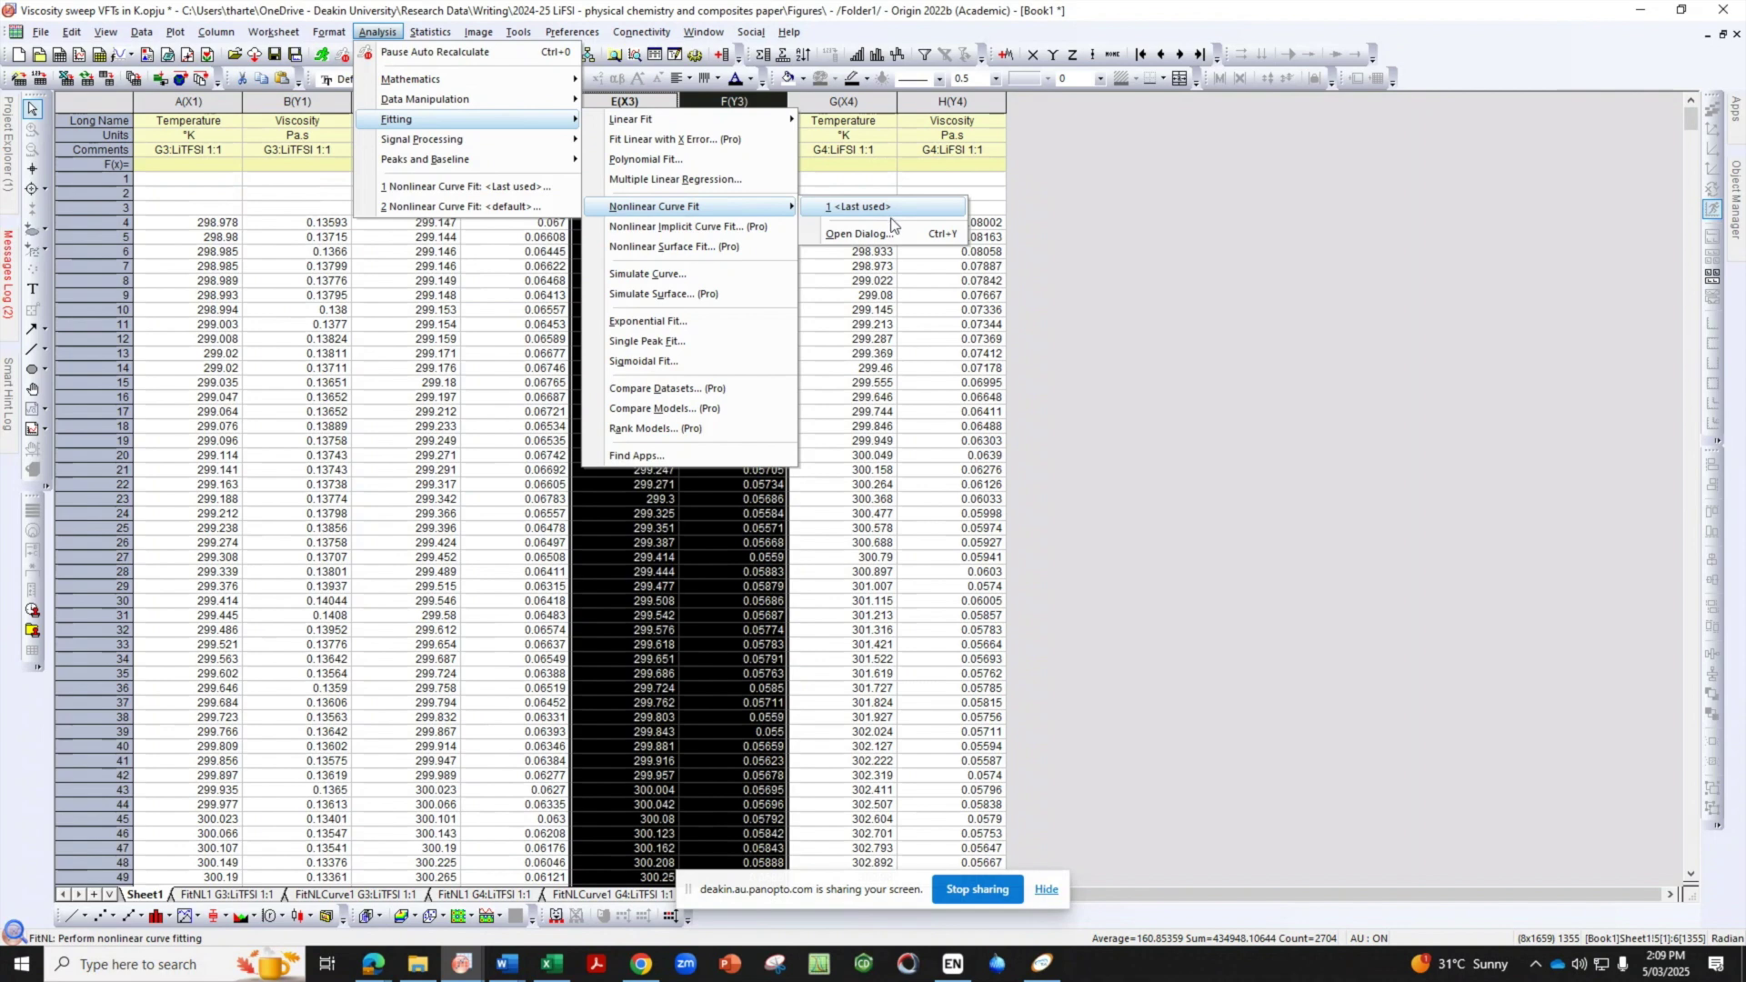
left_click(884, 226)
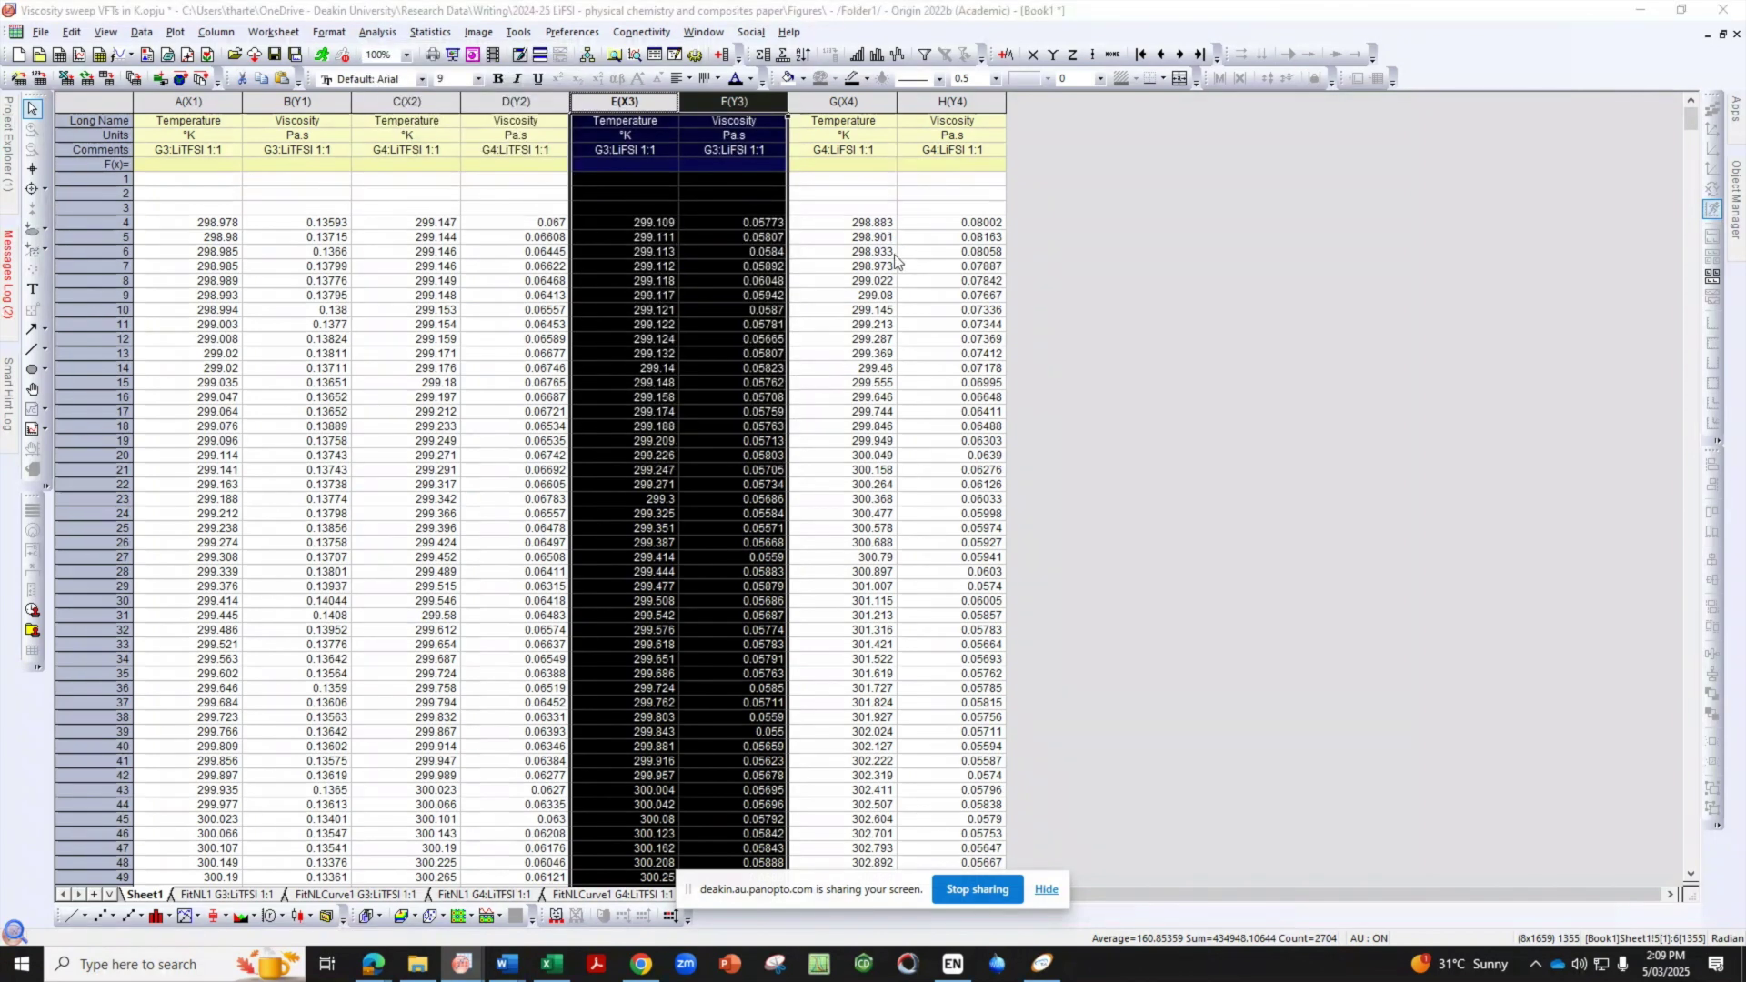
Fit the G3:LiFSI 1:1 data with the Rheology category's VFT function and switch to its report sheet
left_click(1104, 271)
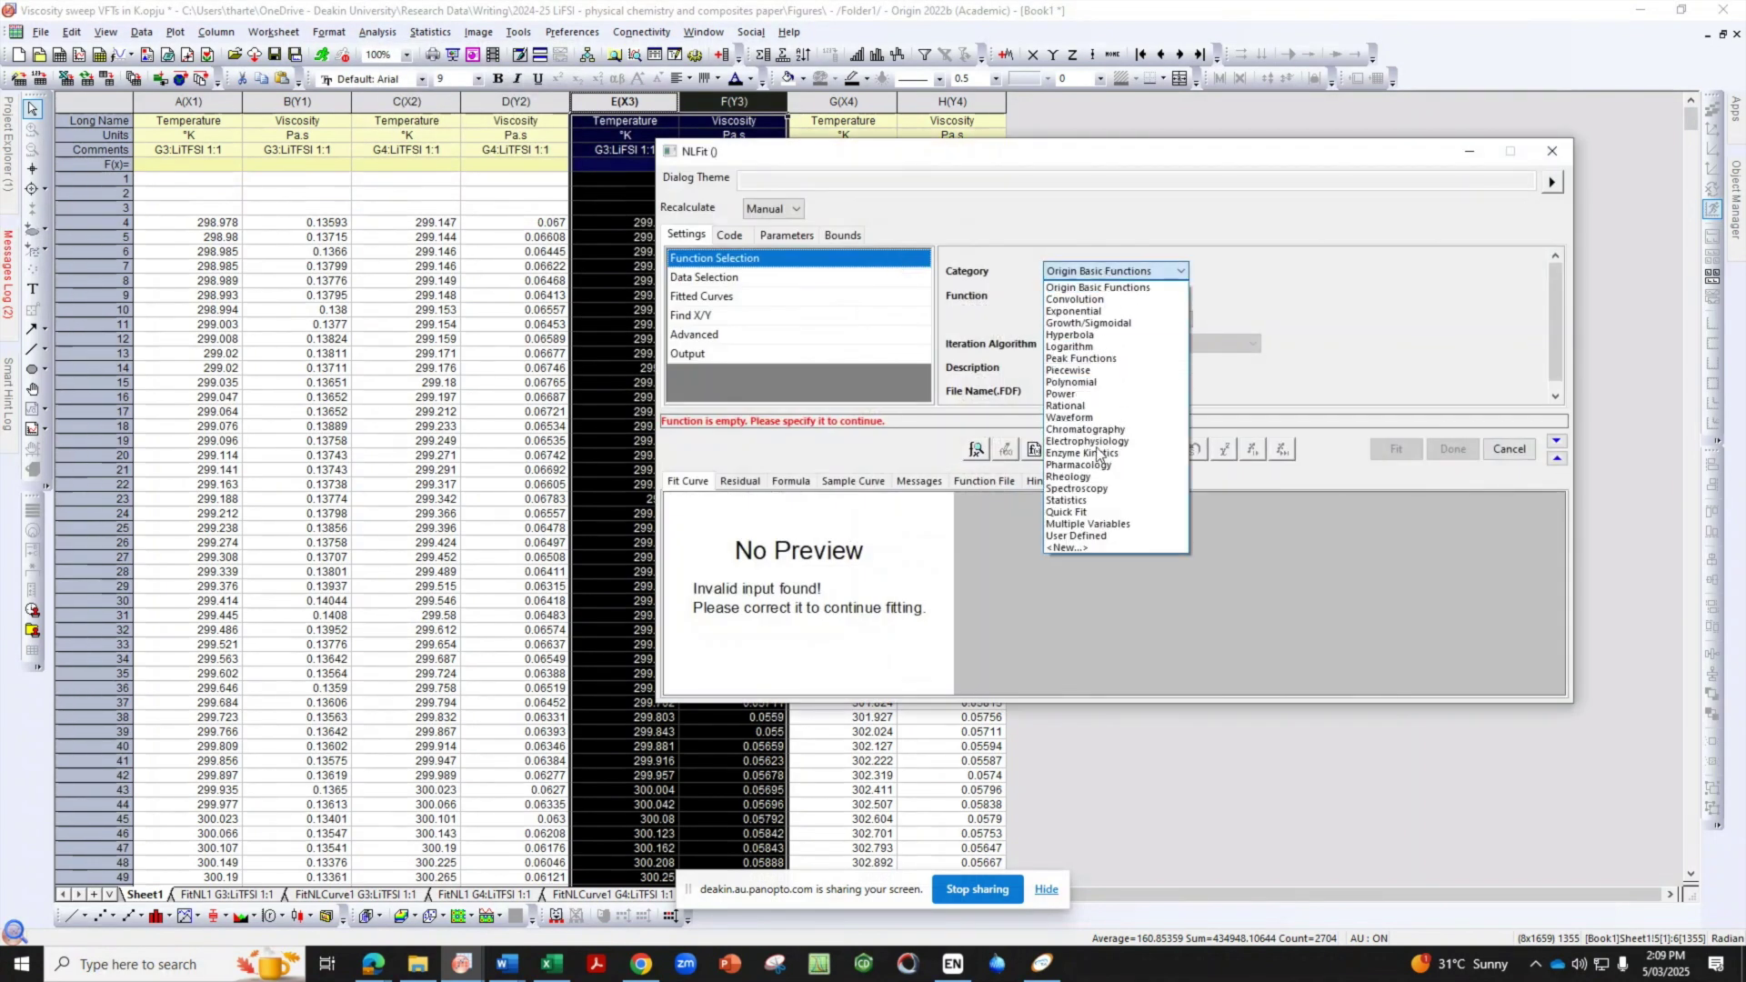
left_click(1095, 476)
left_click(1113, 292)
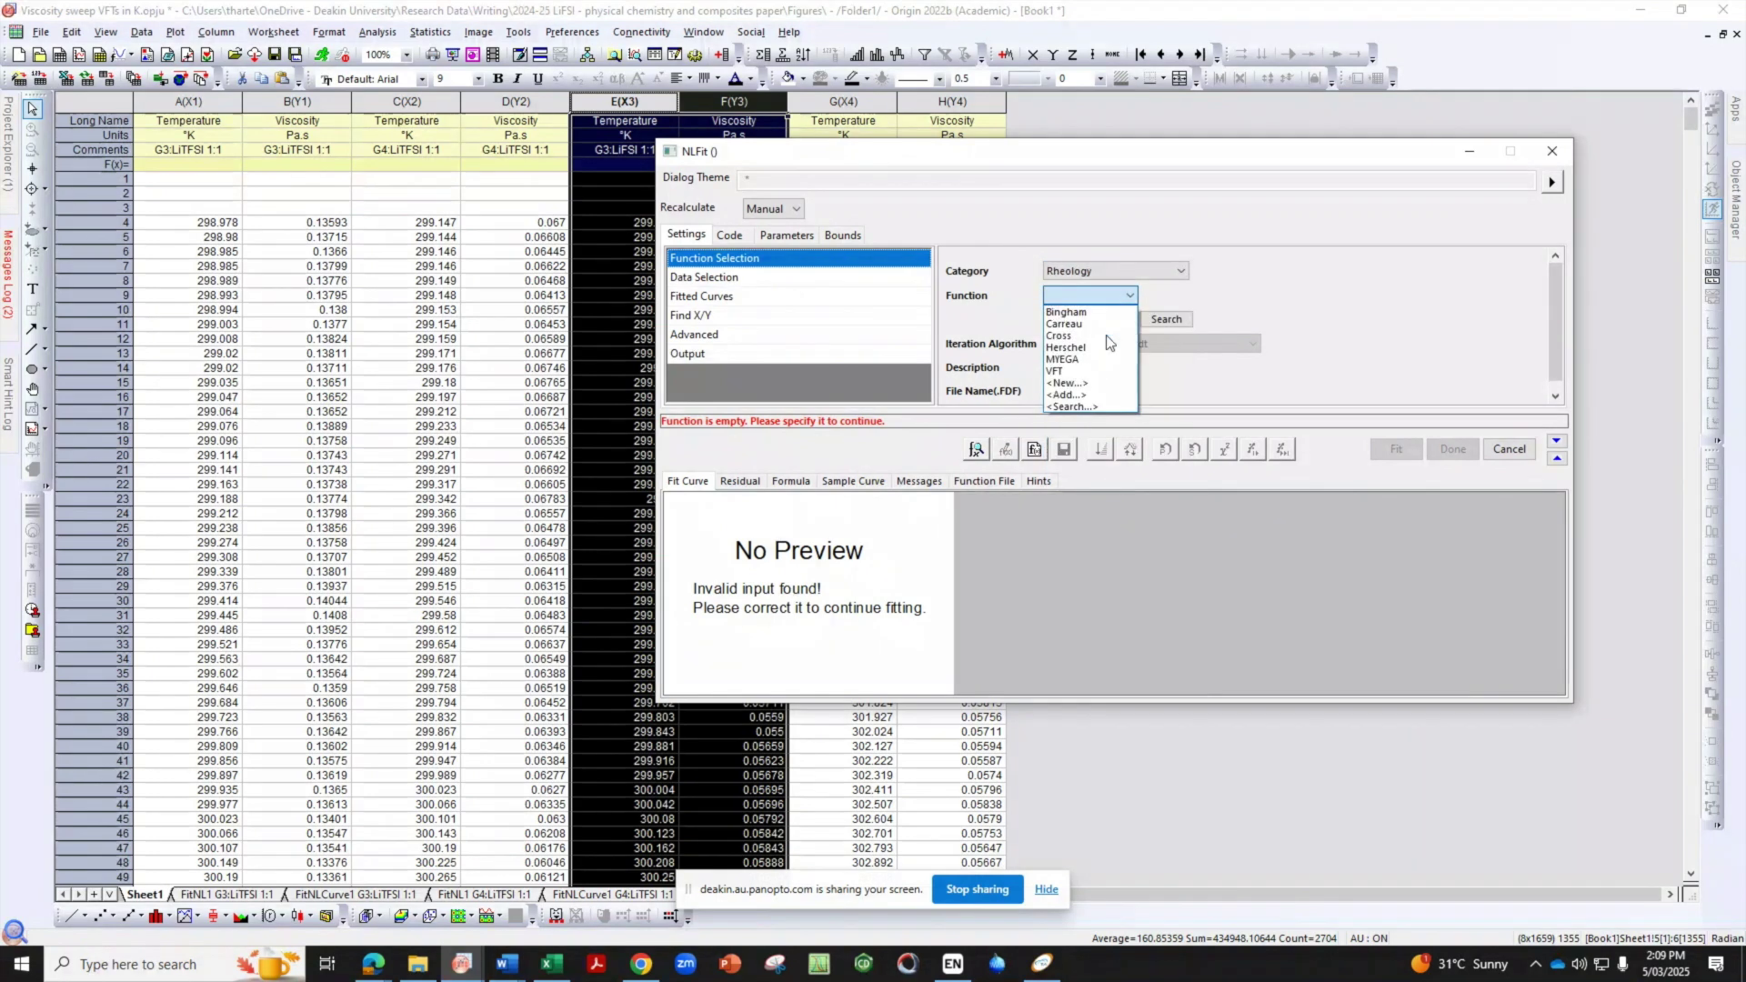
left_click(1082, 375)
left_click(1403, 451)
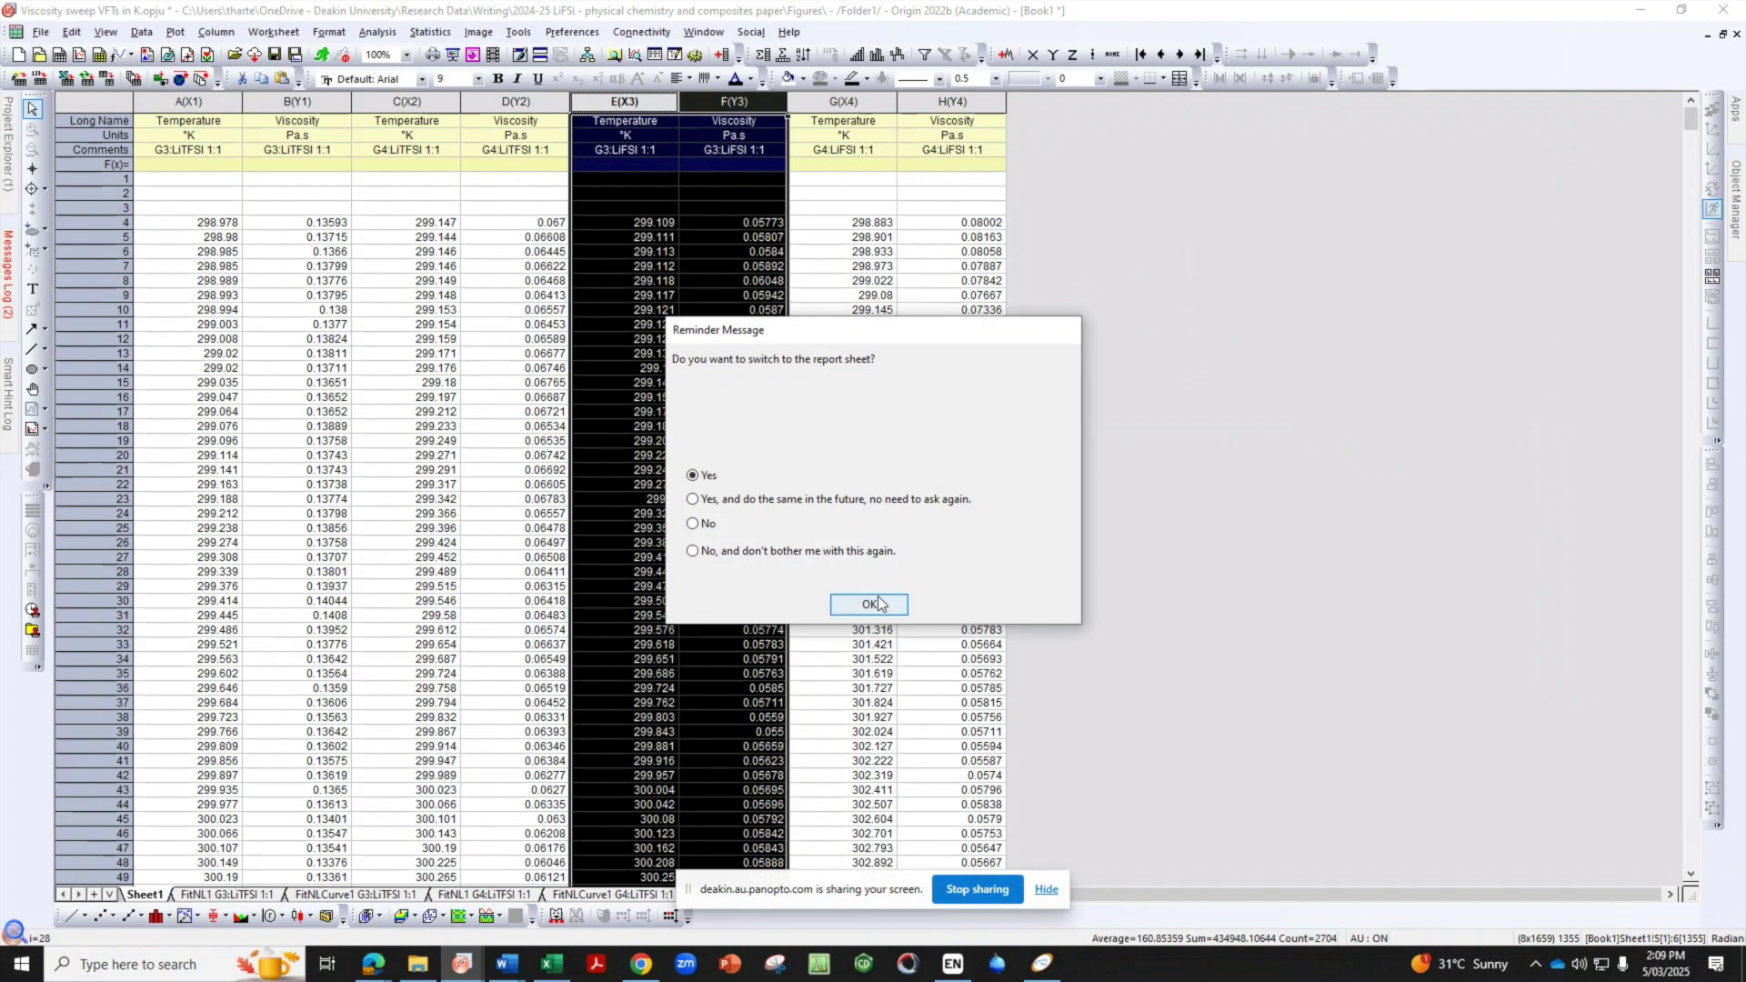
left_click(876, 603)
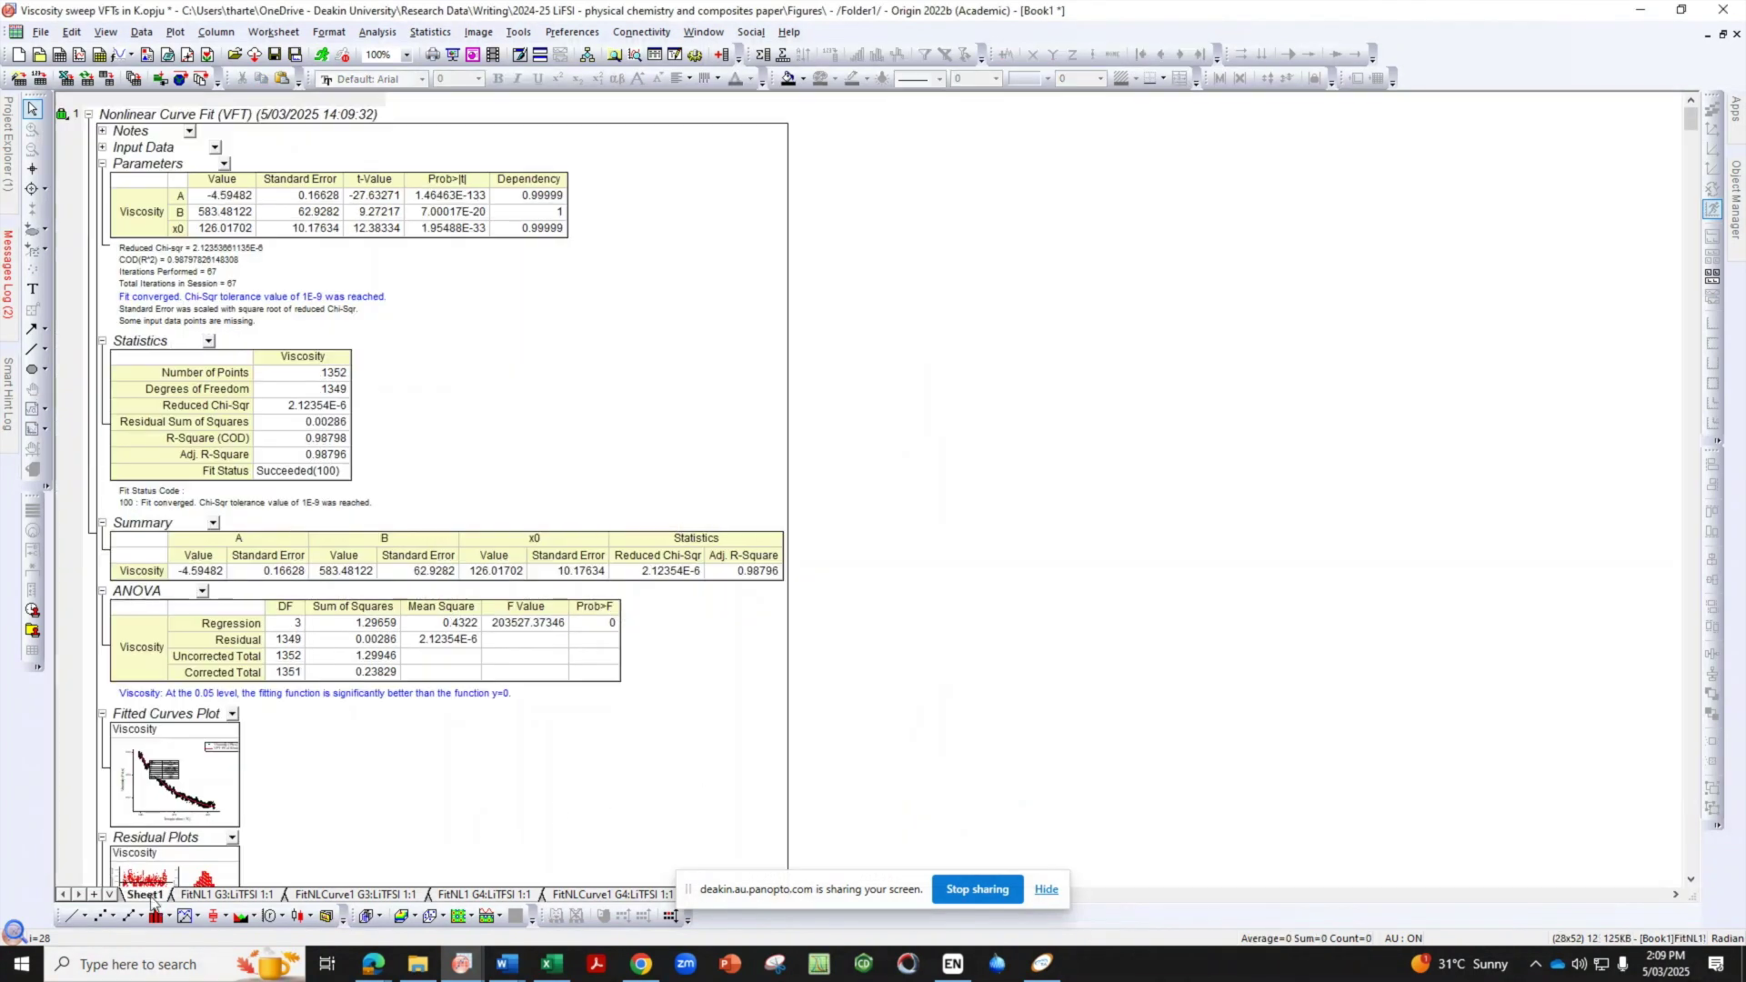
Copy the comment of column E(X3) in Sheet1 and rename the new FitNL1 report sheet as "FitNL1 G3:LiFSI 1:1"
left_click(144, 894)
double_click(628, 136)
double_click(651, 149)
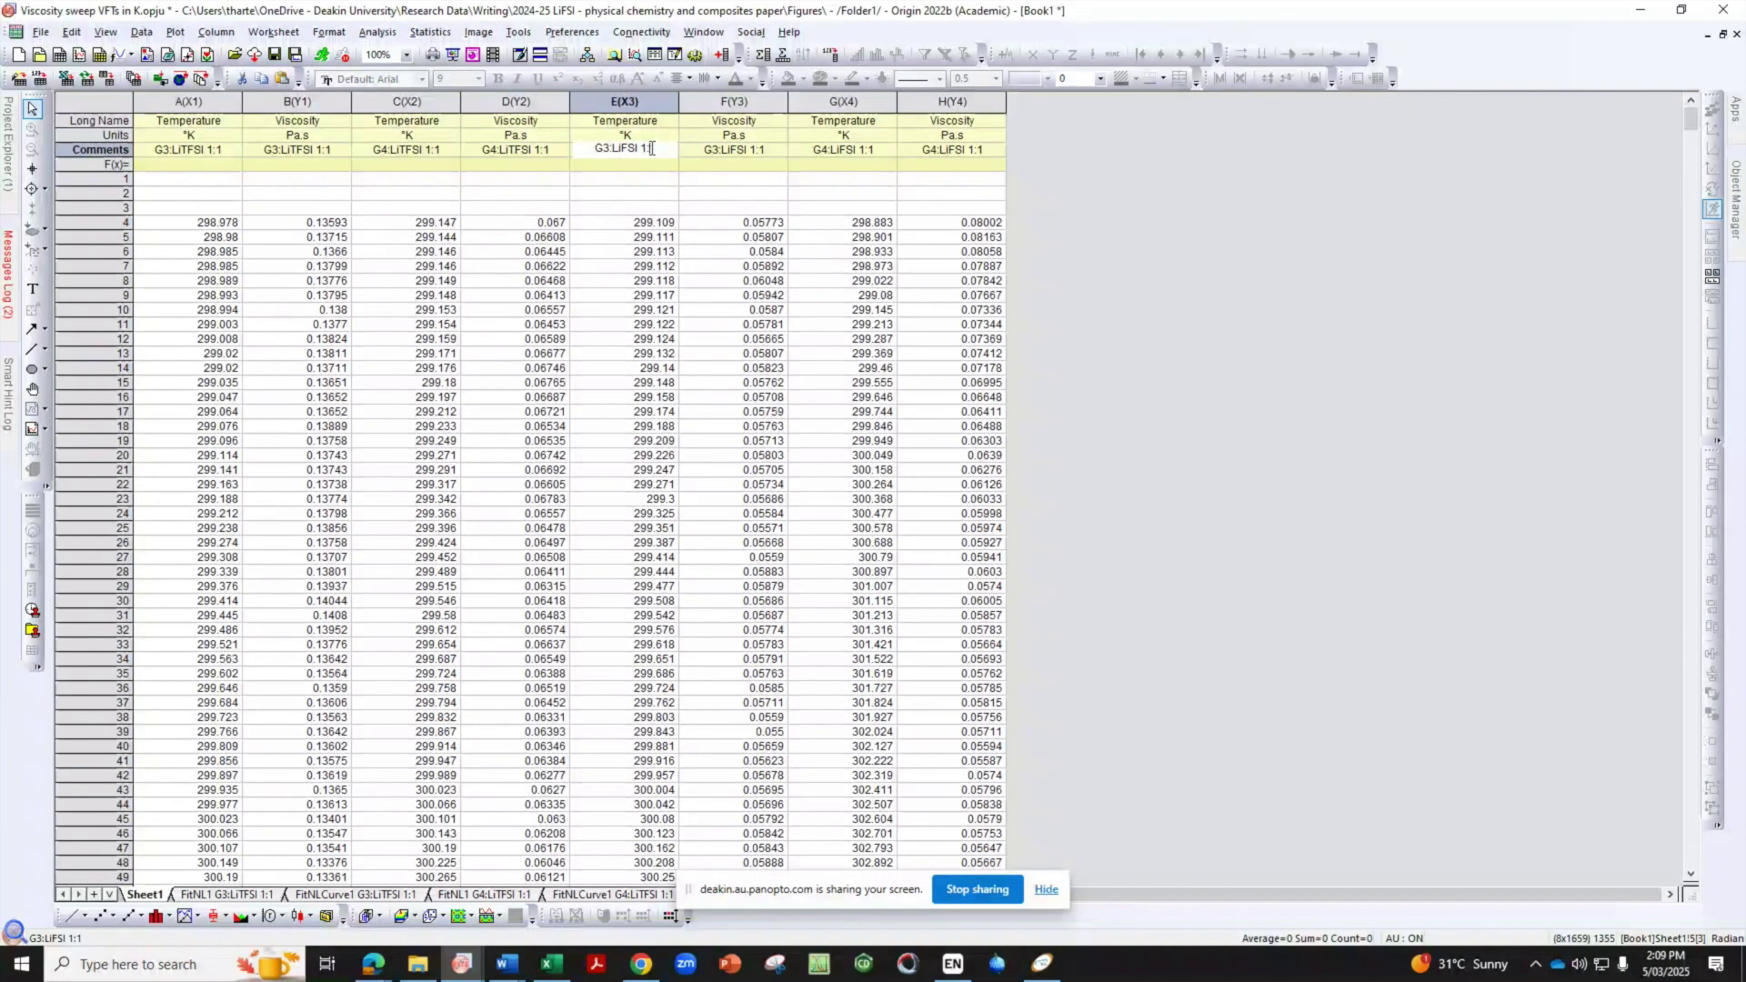
left_click(1224, 675)
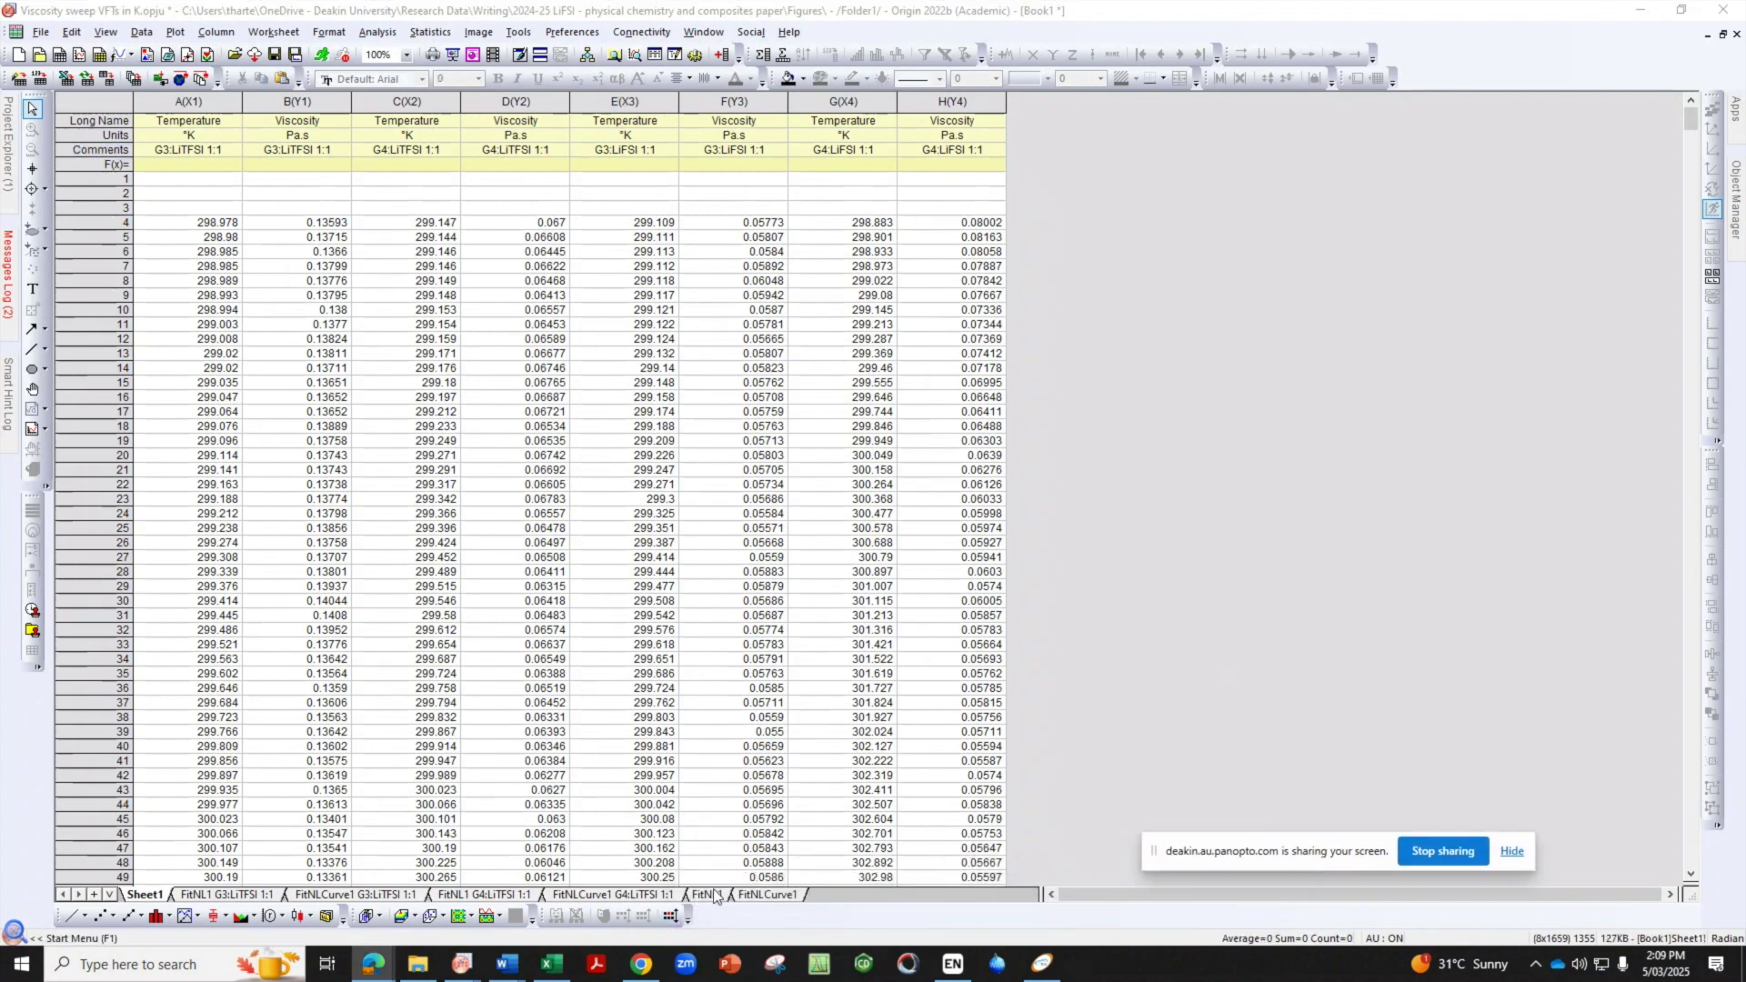
double_click(708, 895)
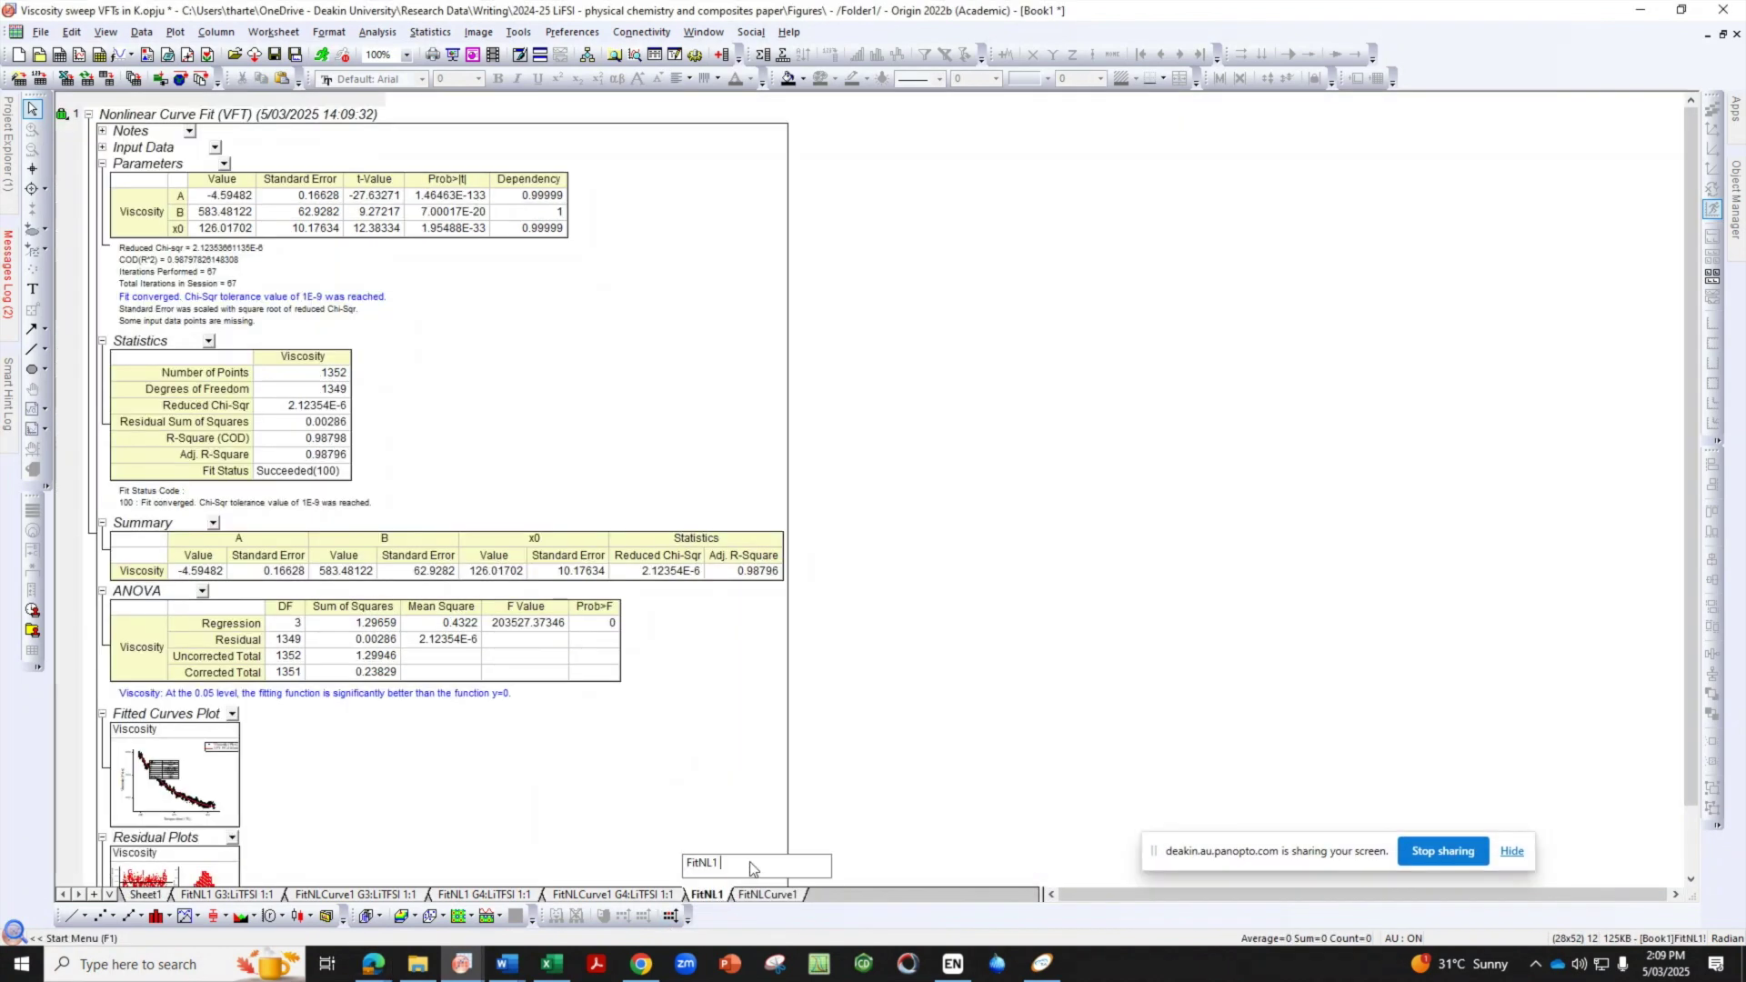
key("Return")
Rename the new FitNLCurve1 sheet as "FitNLCurve1 G3:LiFSI 1:1"
double_click(823, 894)
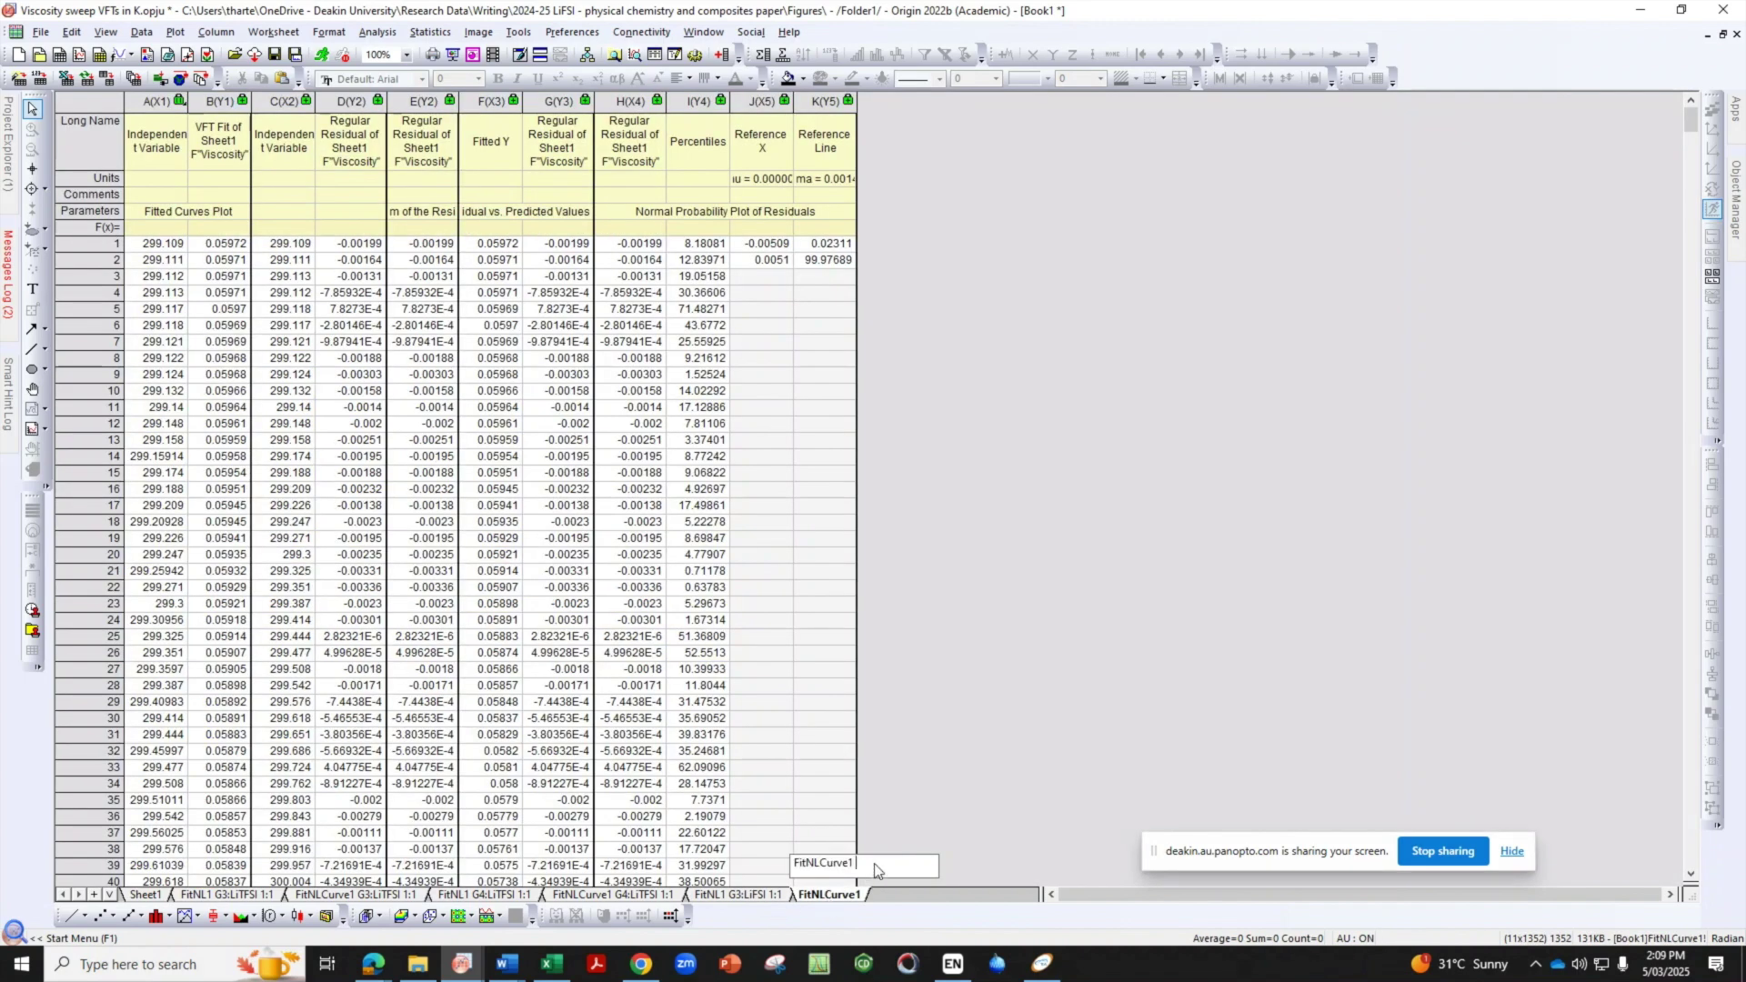
type("G3:LiFSI 1:1")
key("Return")
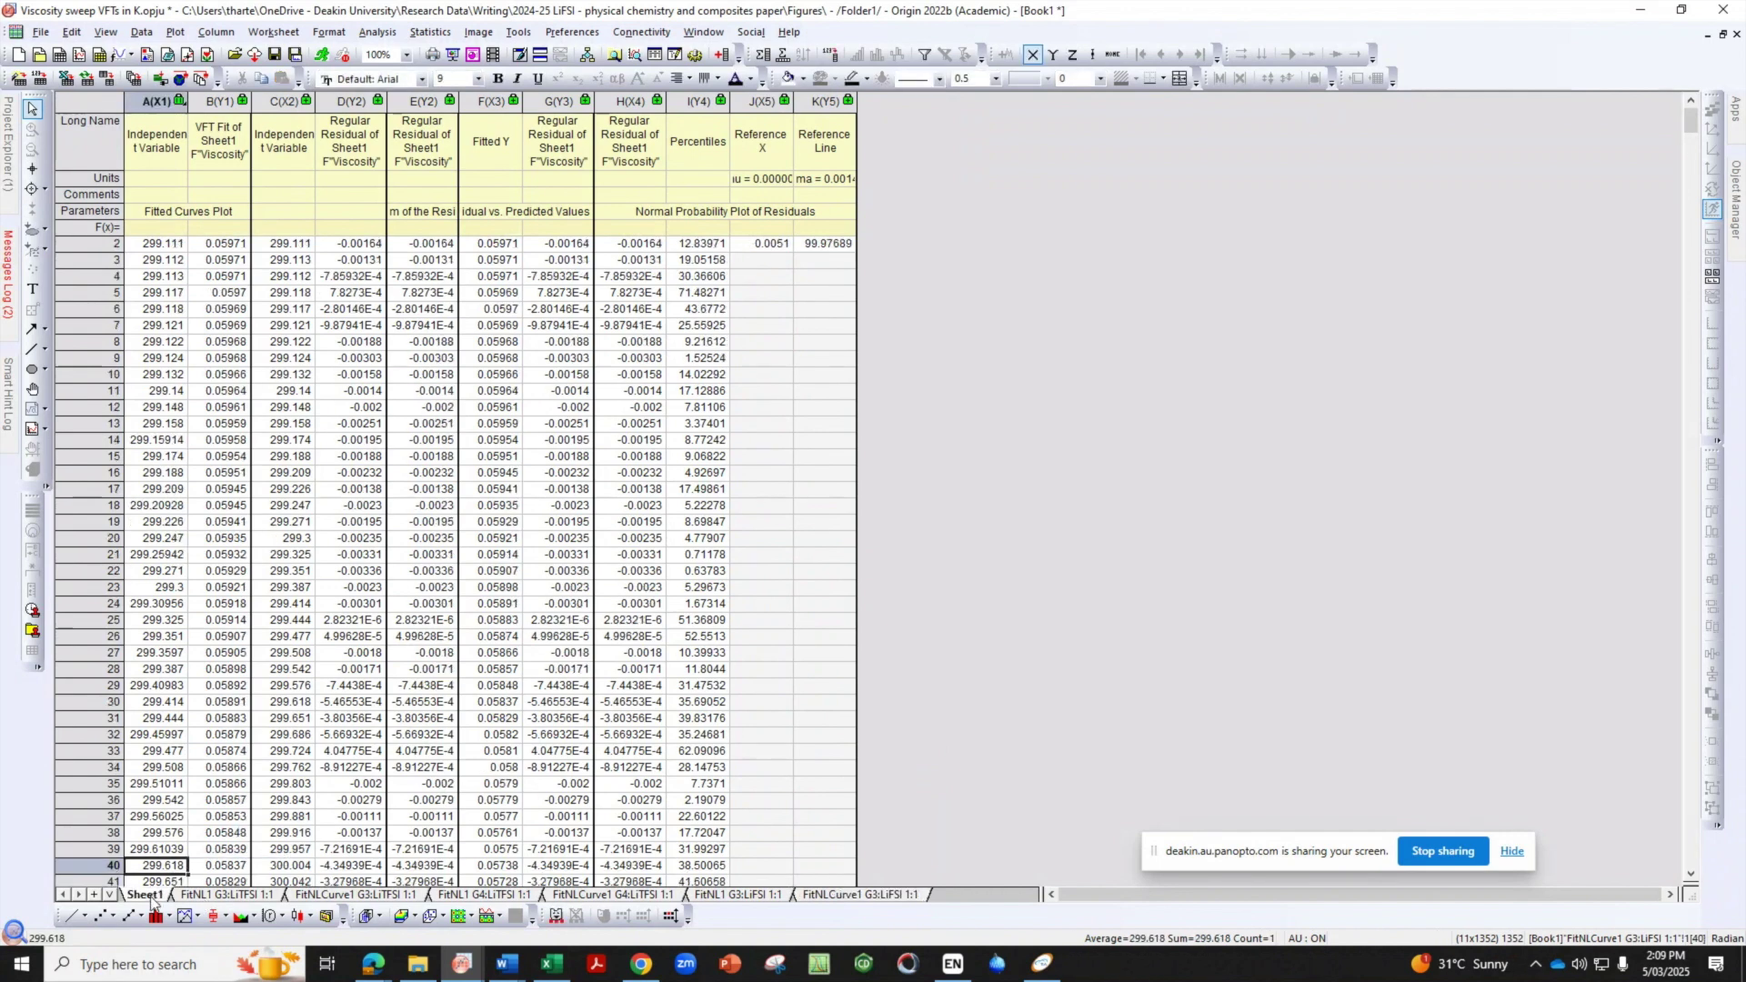
Select the G4:LiFSI 1:1 columns G(X4) and H(Y4) in Sheet1 and open the Nonlinear Curve Fit dialog for them
left_click(147, 894)
left_click_drag(843, 101, 961, 103)
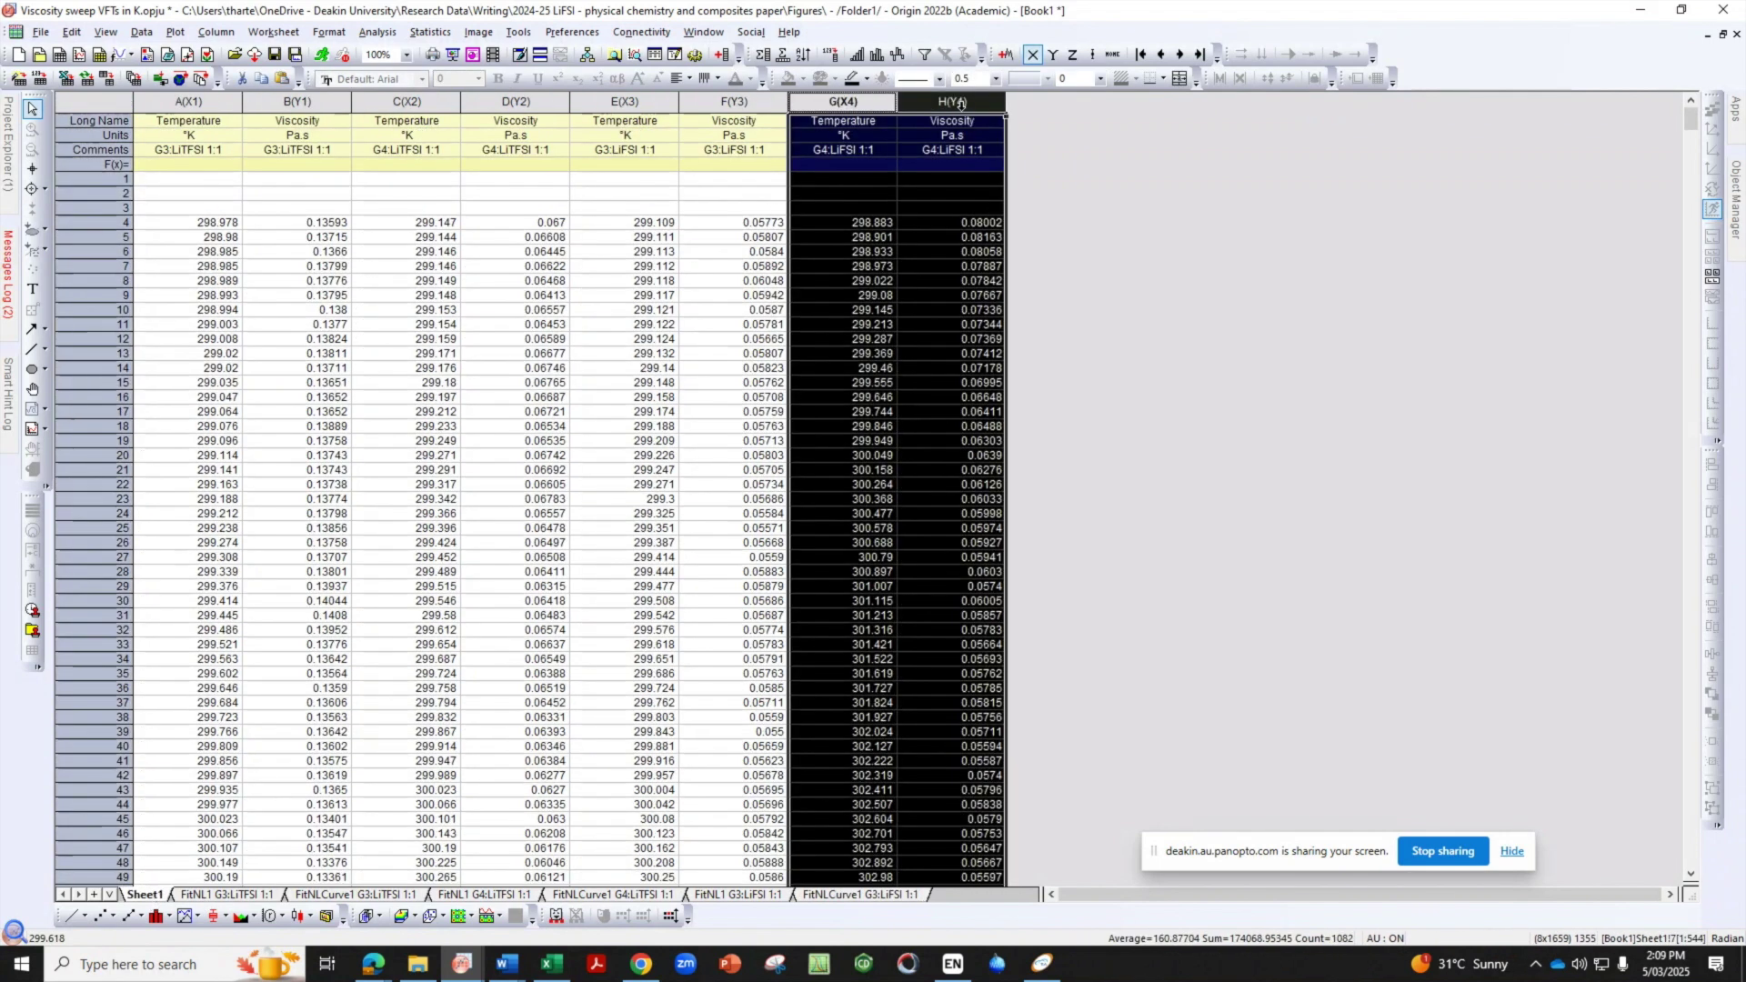
left_click(377, 31)
mouse_move(494, 121)
mouse_move(764, 211)
left_click(879, 234)
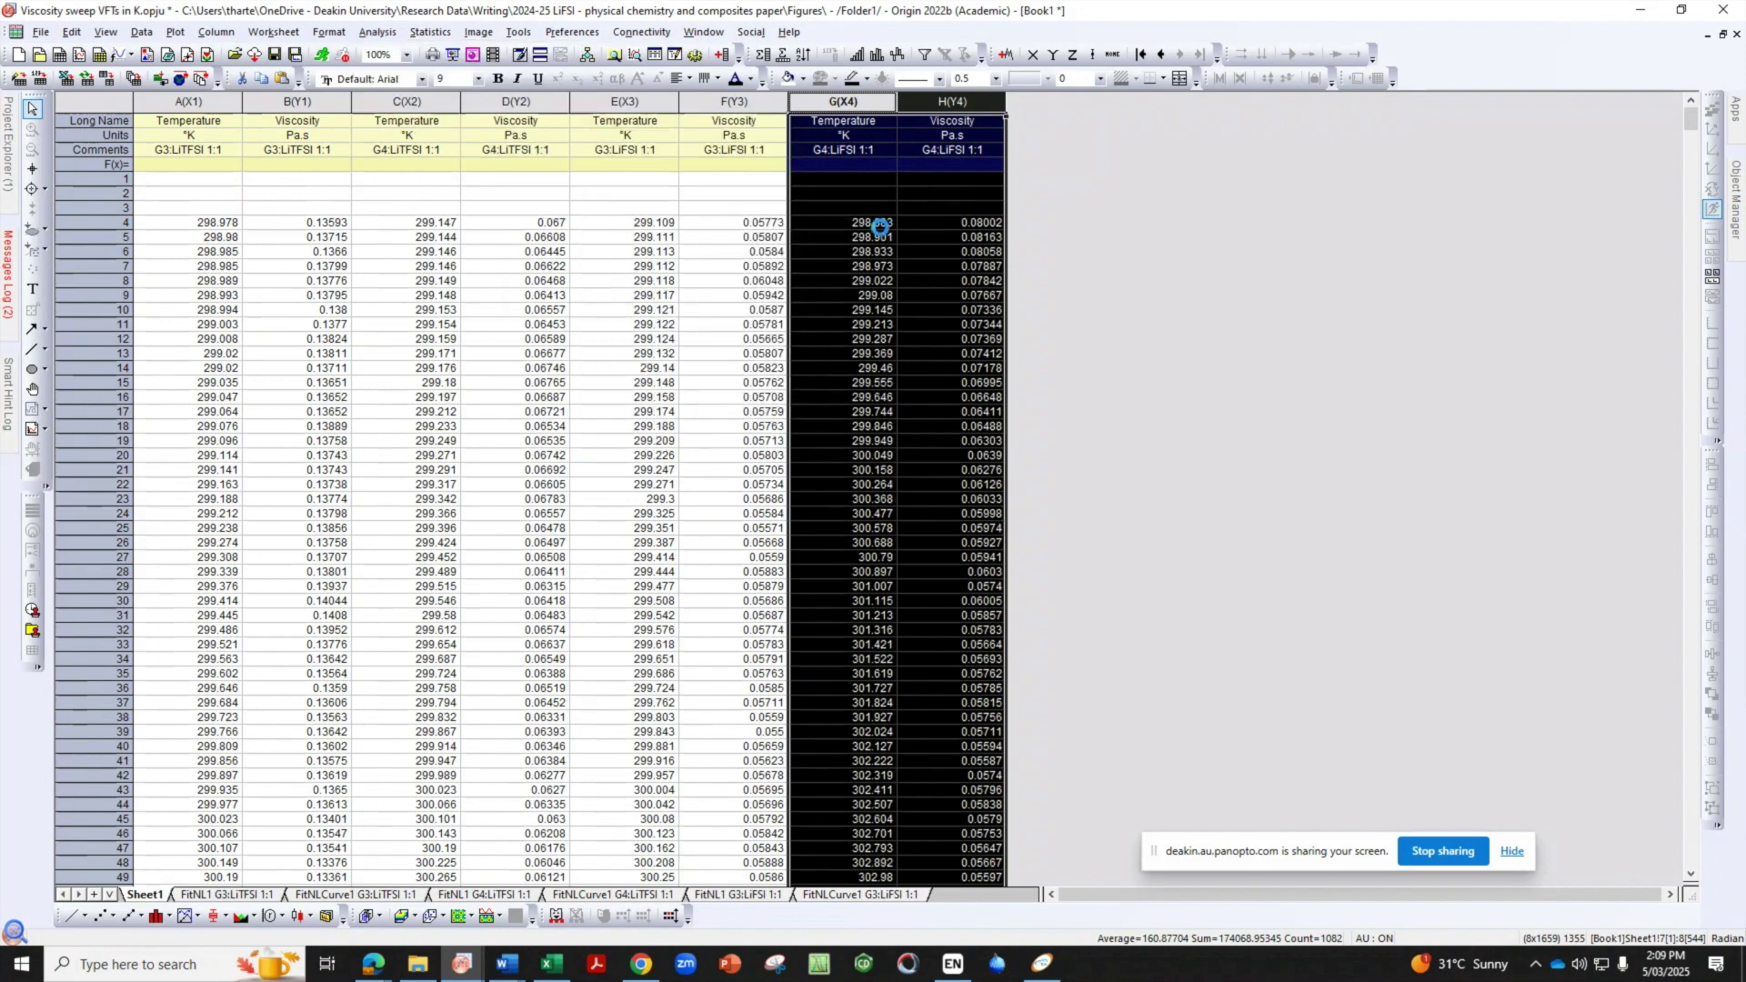
Fit the G4:LiFSI 1:1 data with the Rheology category's VFT function and switch to its report sheet
left_click(1118, 270)
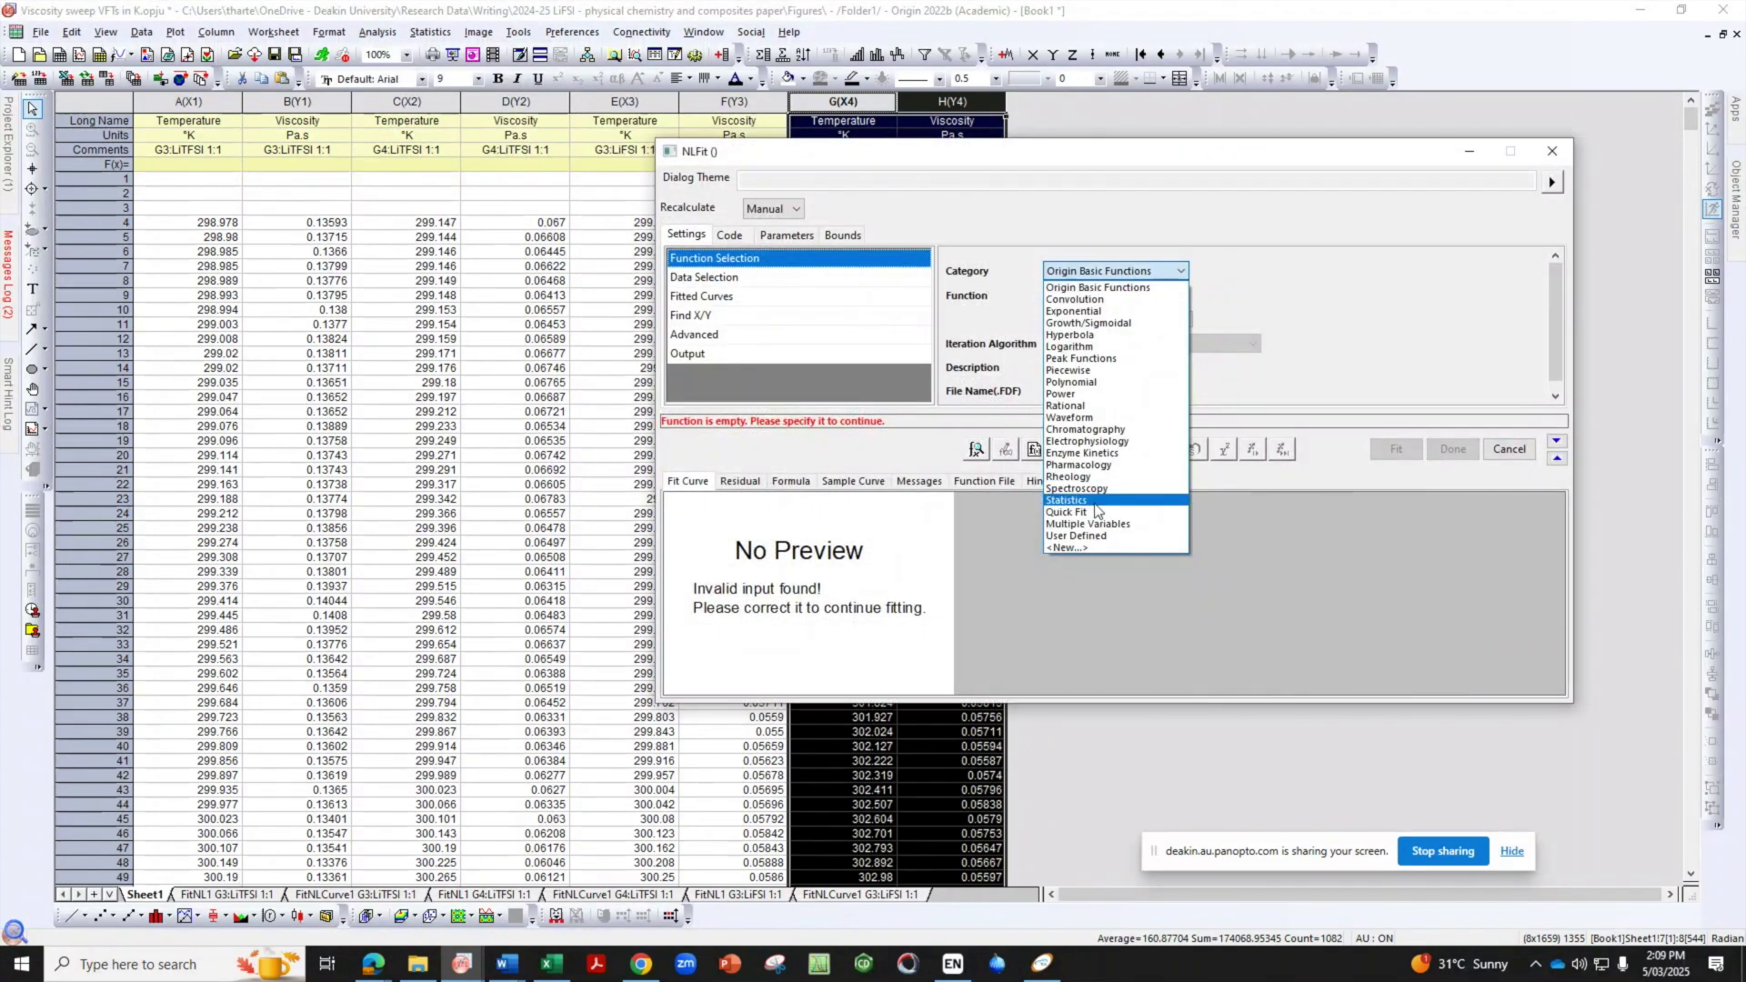
left_click(1098, 476)
left_click(1104, 295)
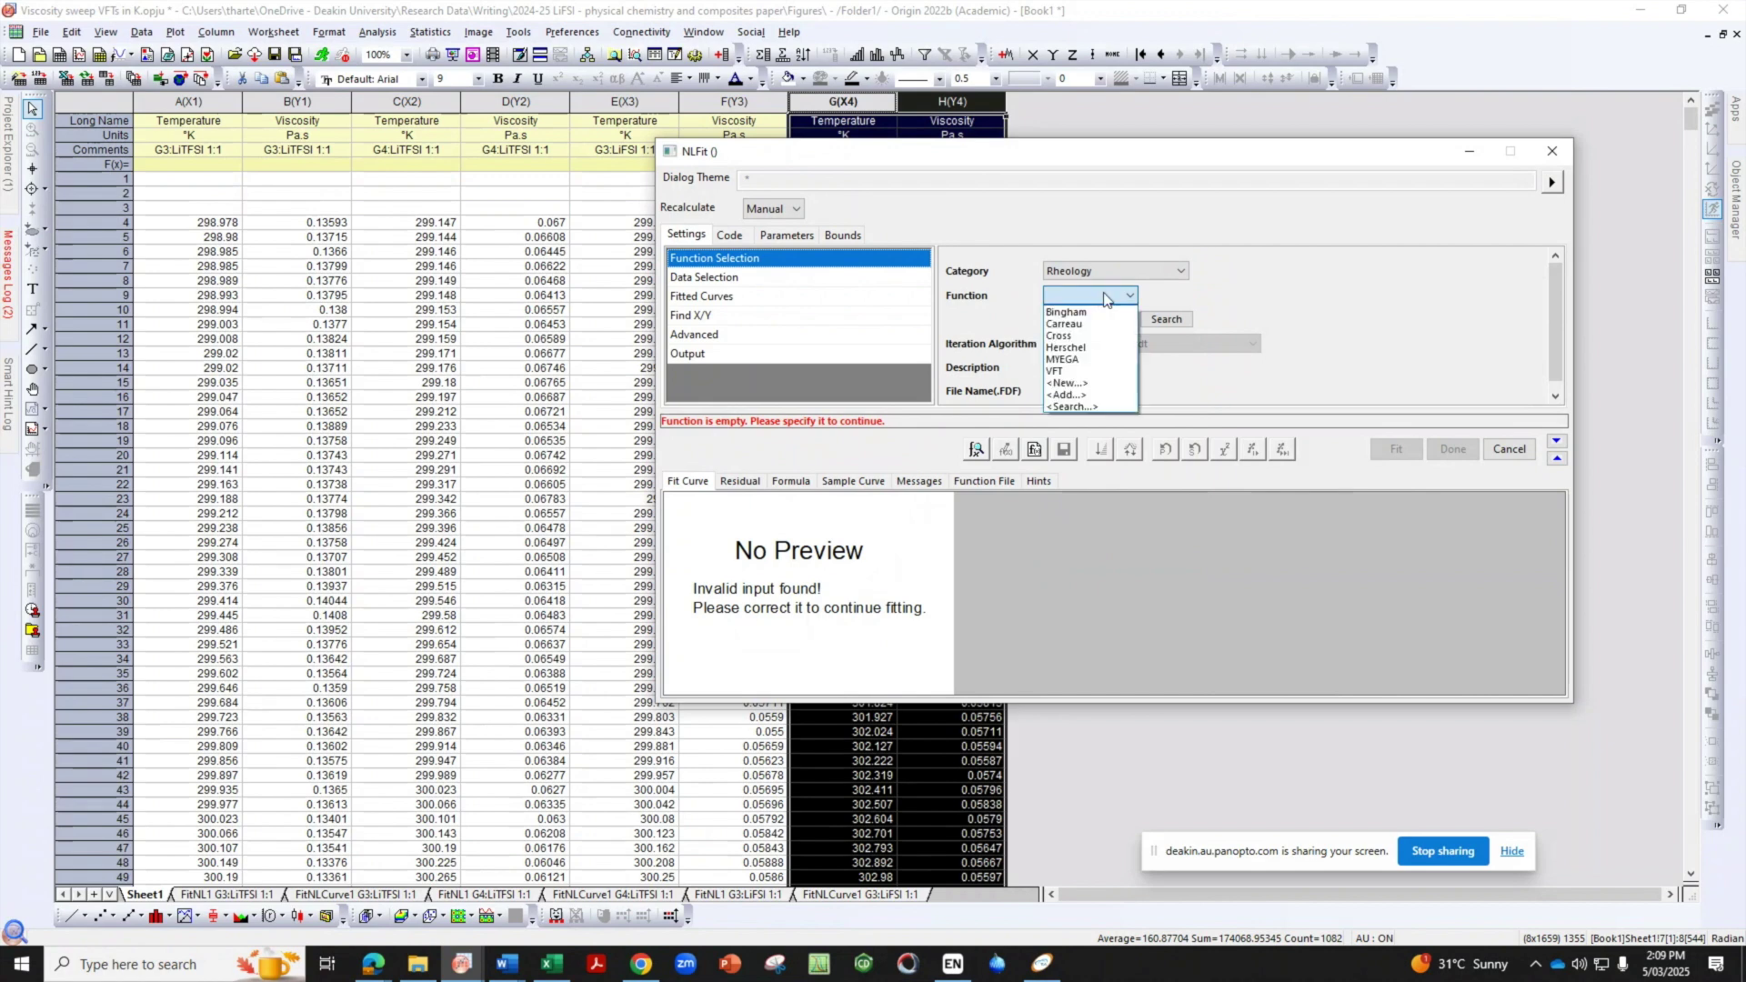
left_click(1104, 371)
left_click(1394, 449)
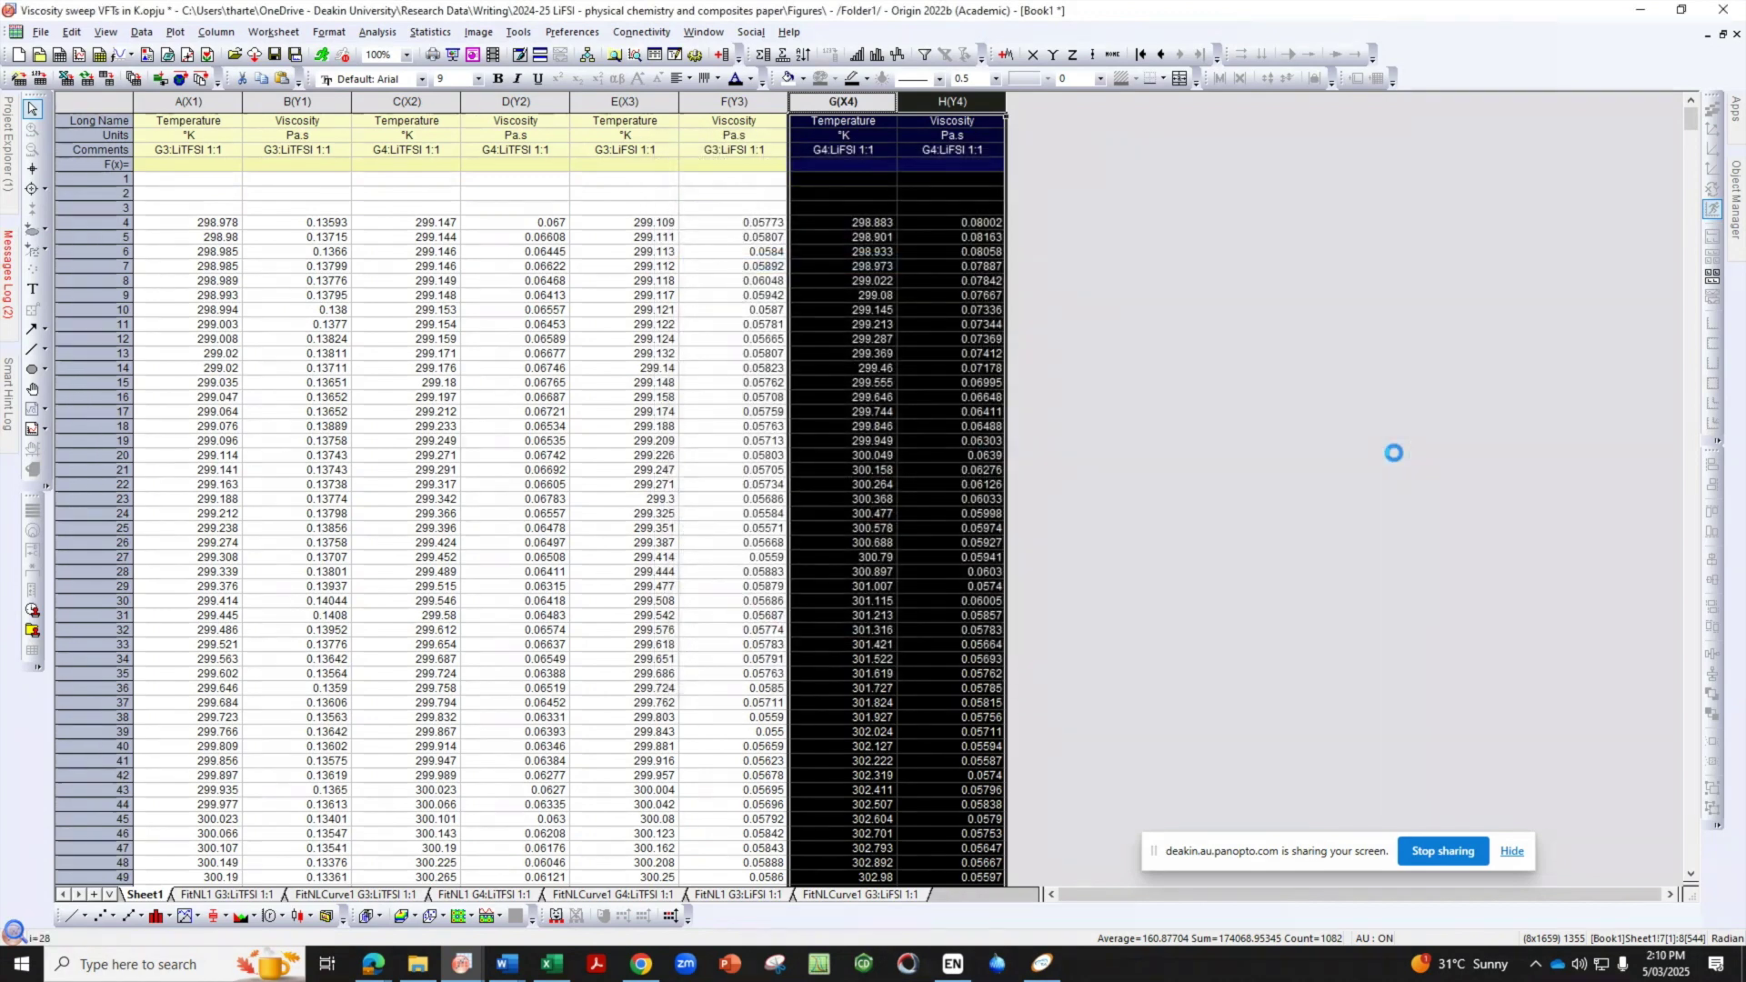
left_click(887, 602)
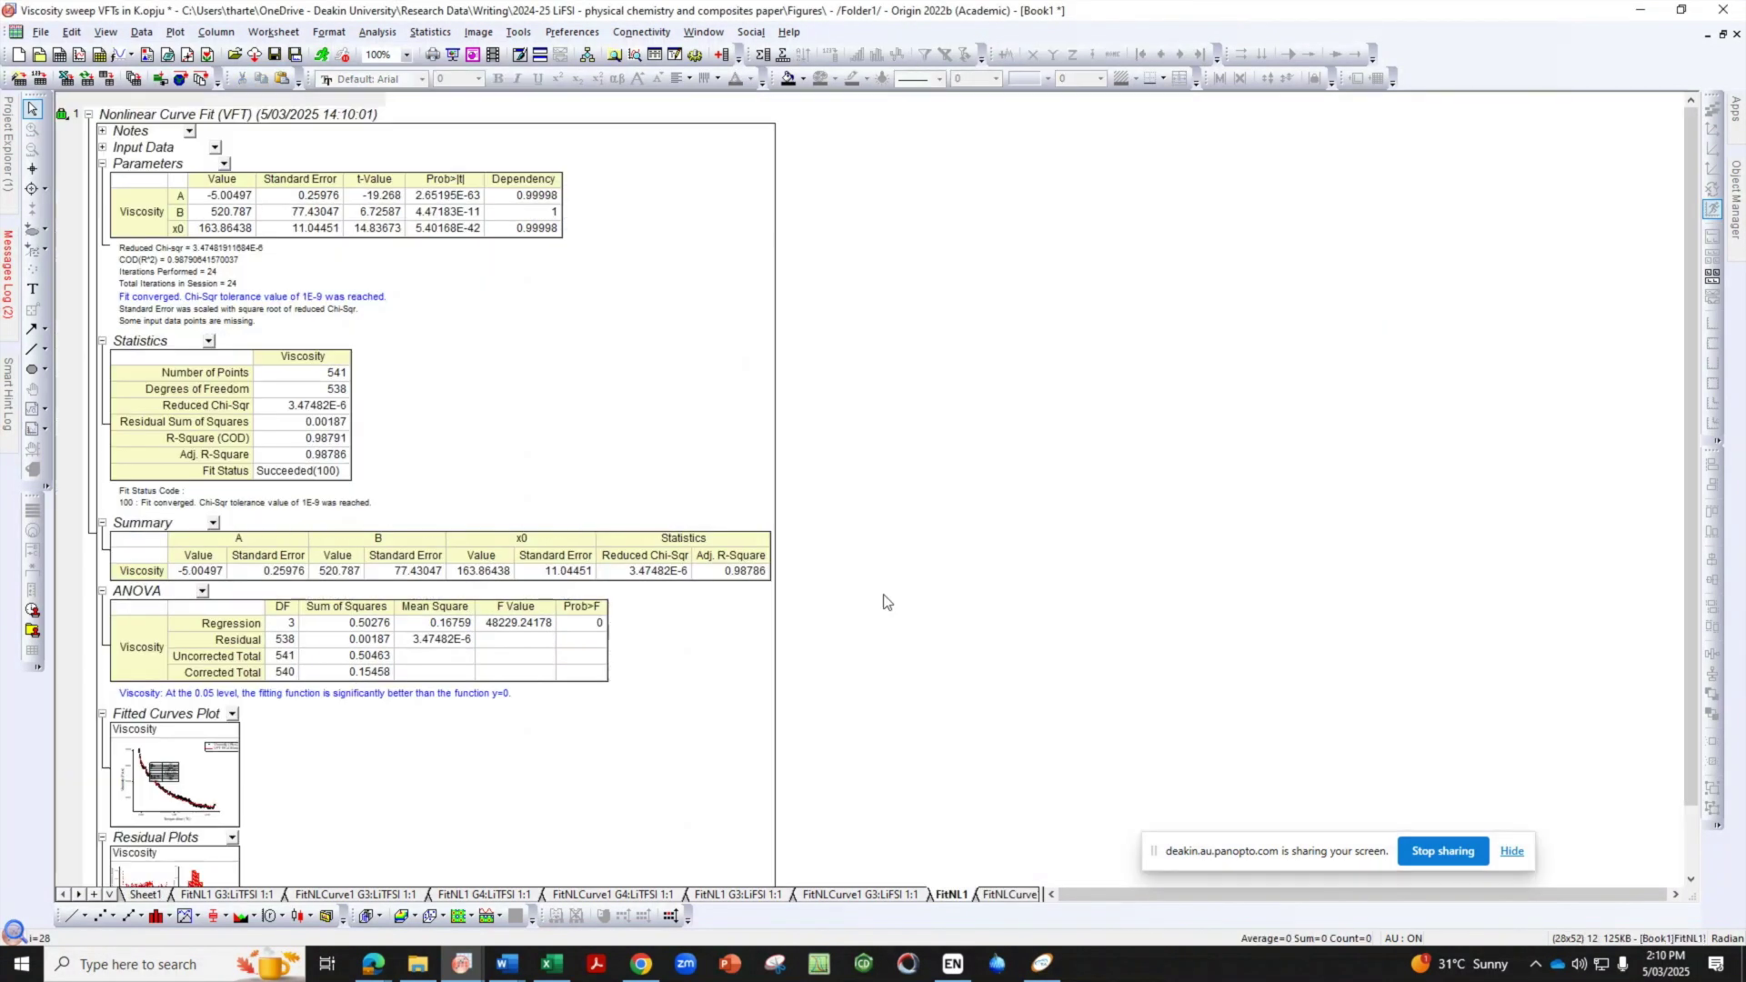
Copy the comment of column G(X4) in Sheet1 and rename the new FitNL1 report sheet as "FitNL1 G4:LiFSI 1:1"
left_click(136, 894)
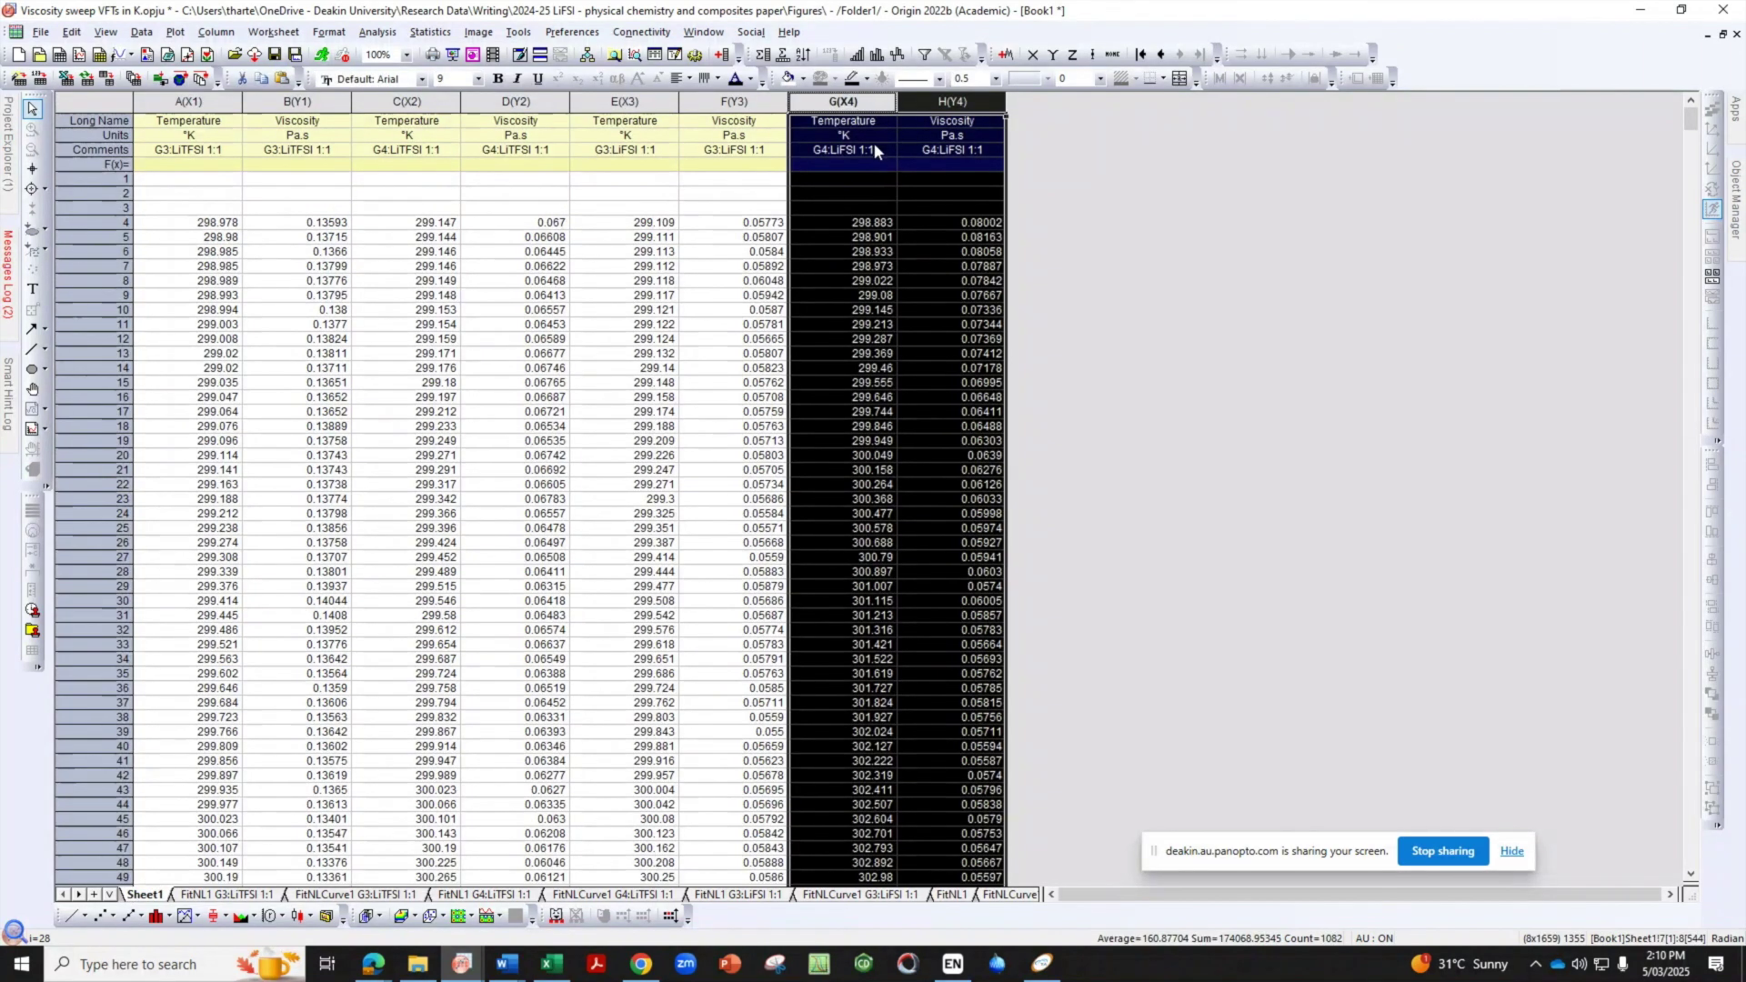
double_click(875, 149)
left_click_drag(876, 151, 802, 151)
left_click(1055, 309)
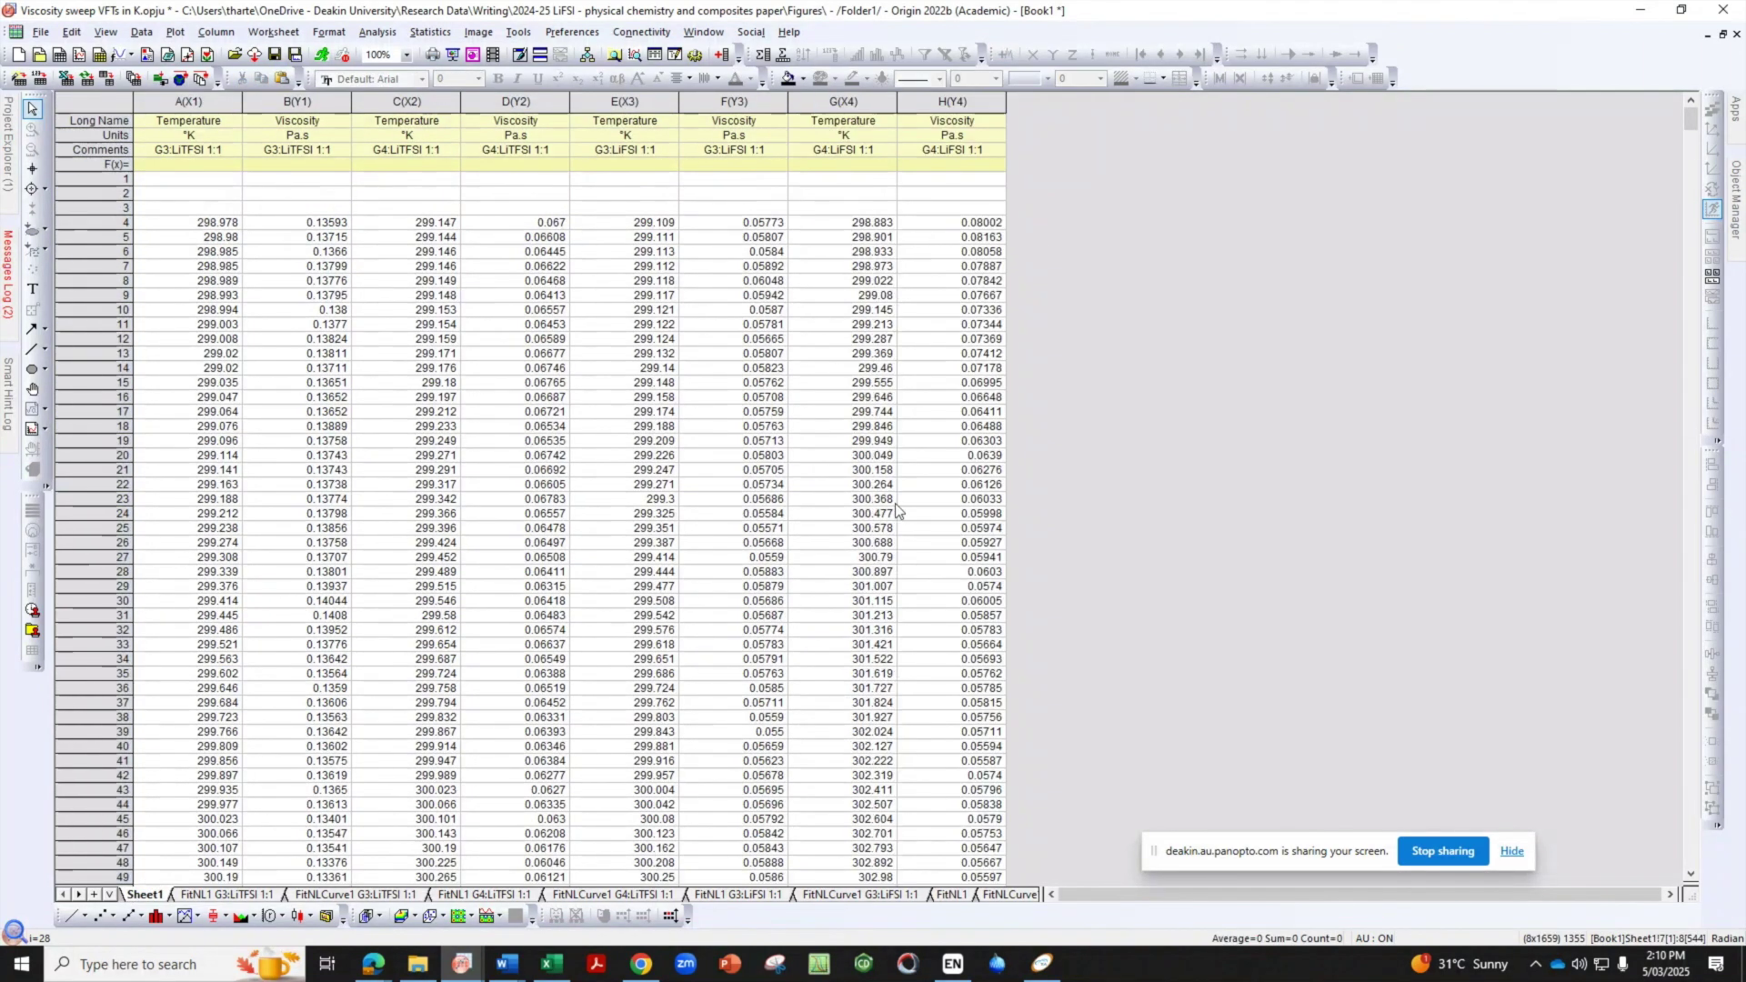
double_click(952, 894)
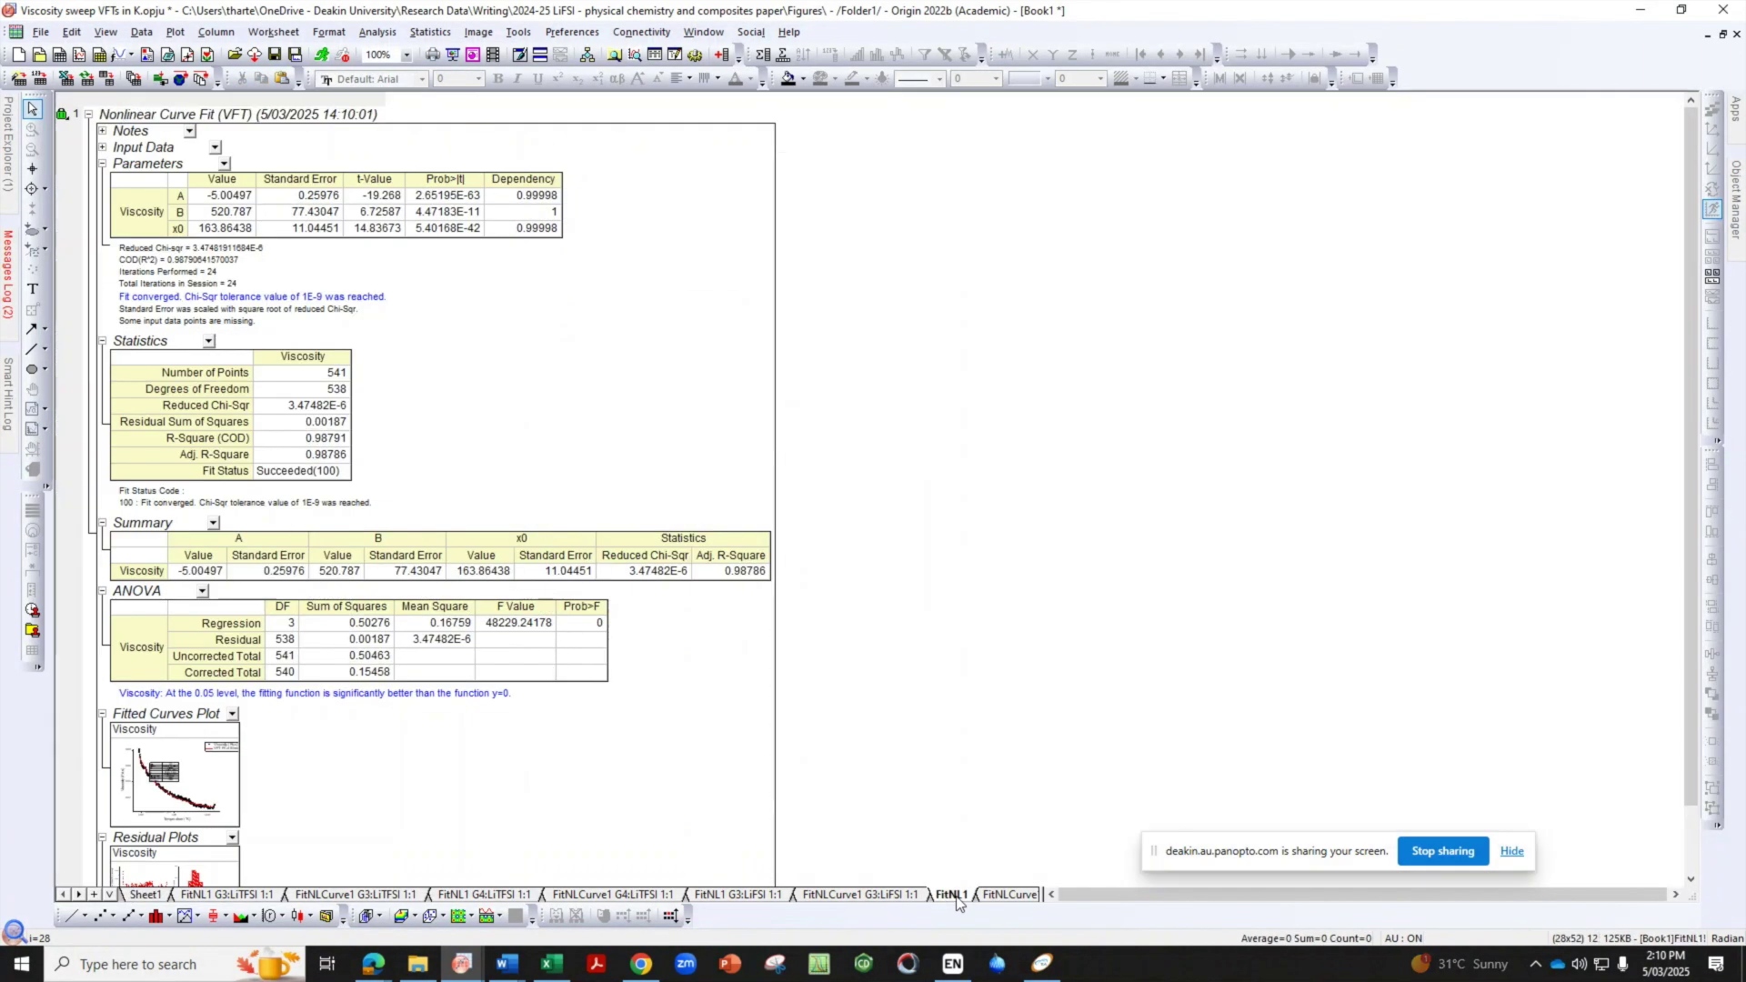
left_click(973, 863)
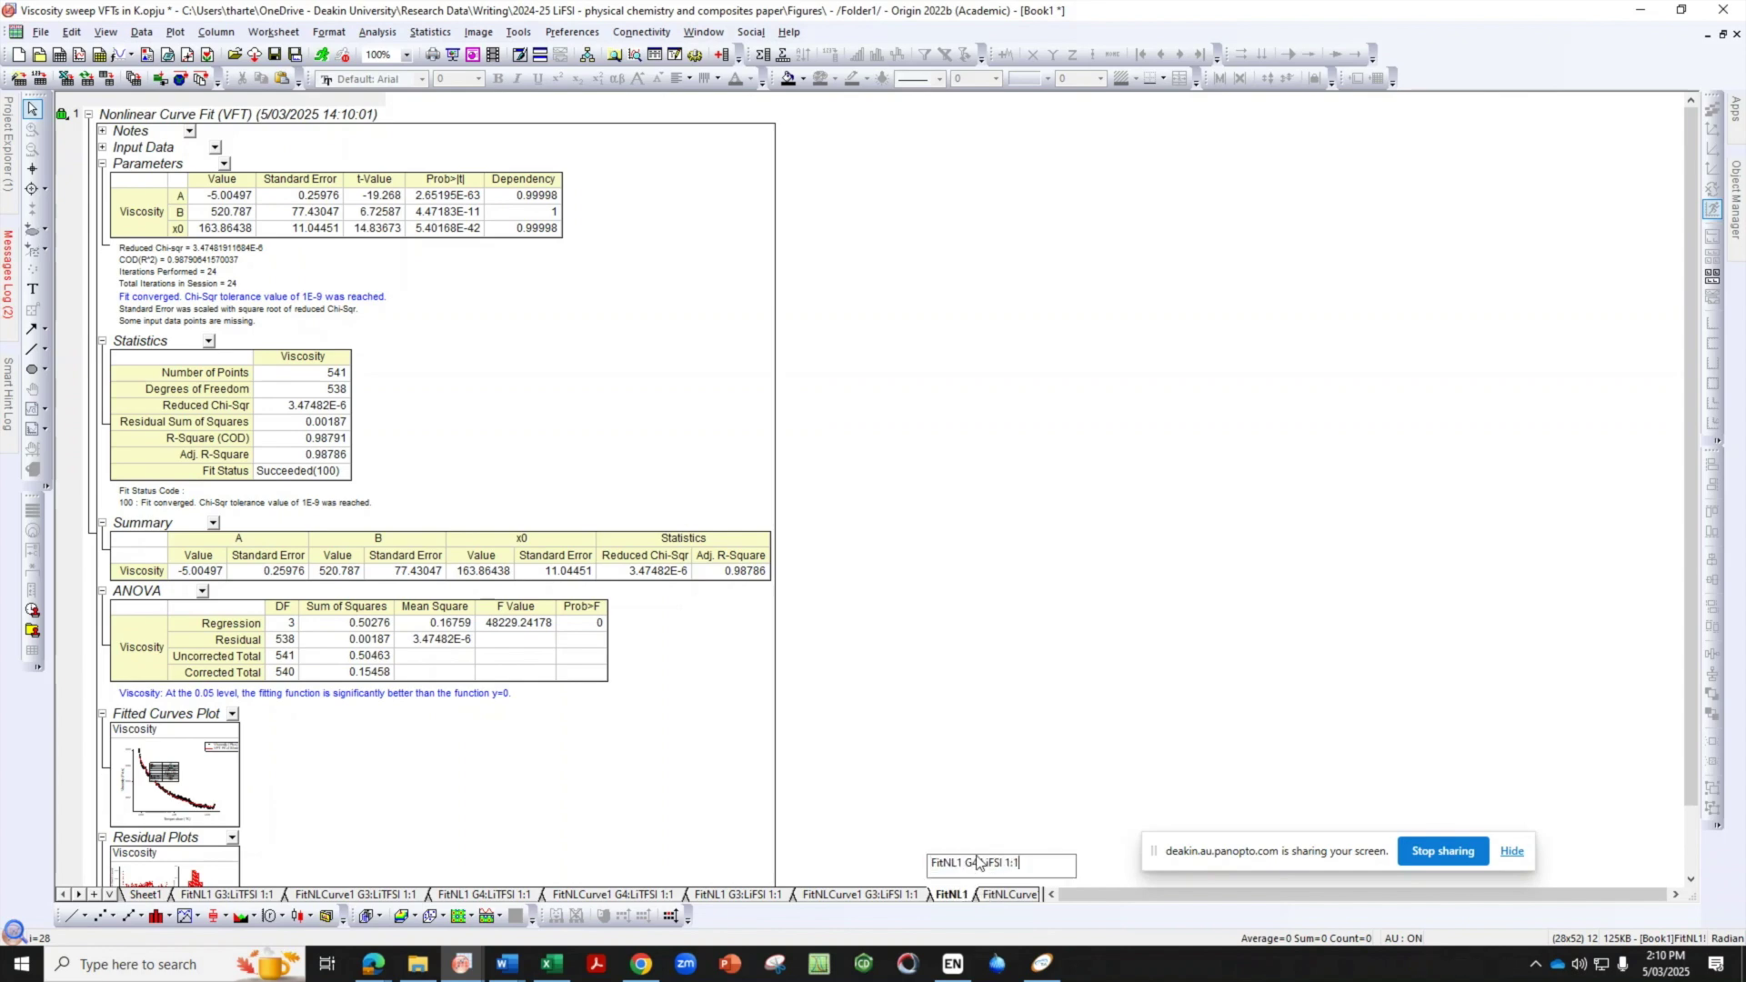
key("Return")
Rename the new FitNLCurve1 sheet as "FitNLCurve1 G4:LiFSI 1:1"
left_click(914, 894)
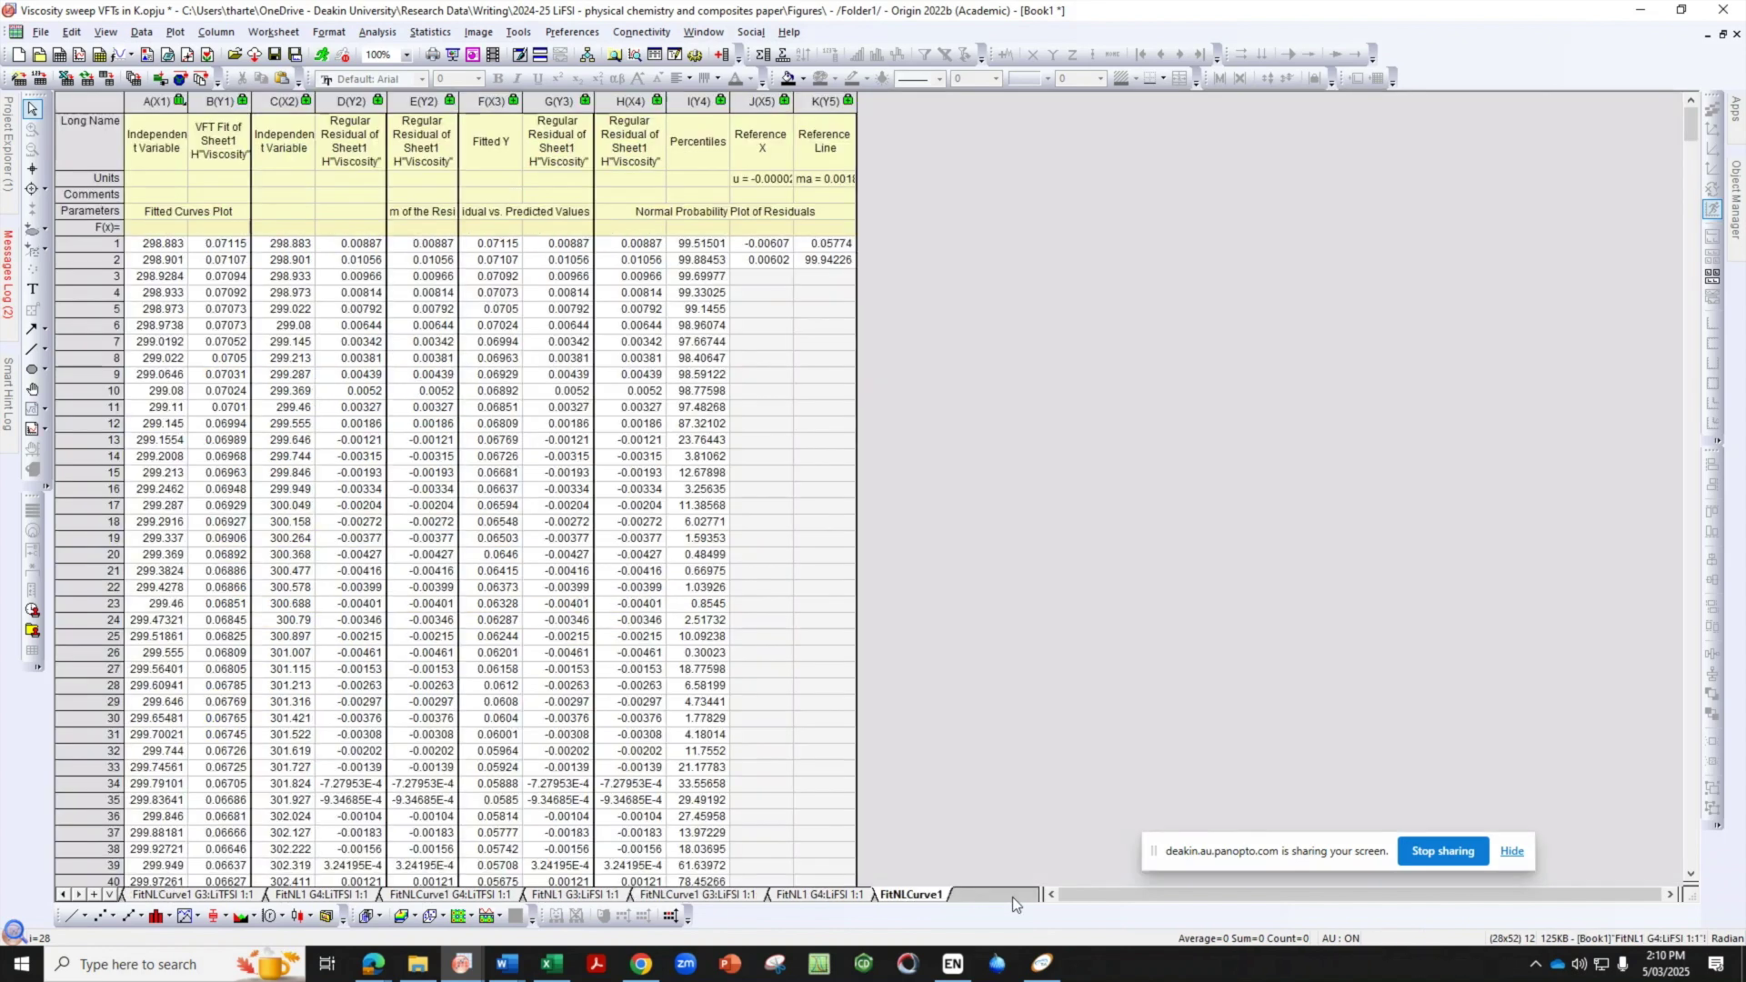
double_click(914, 894)
left_click(956, 864)
key("Return")
Create a scatter plot from columns A(X1) through H(Y4) of Sheet1
left_click(200, 895)
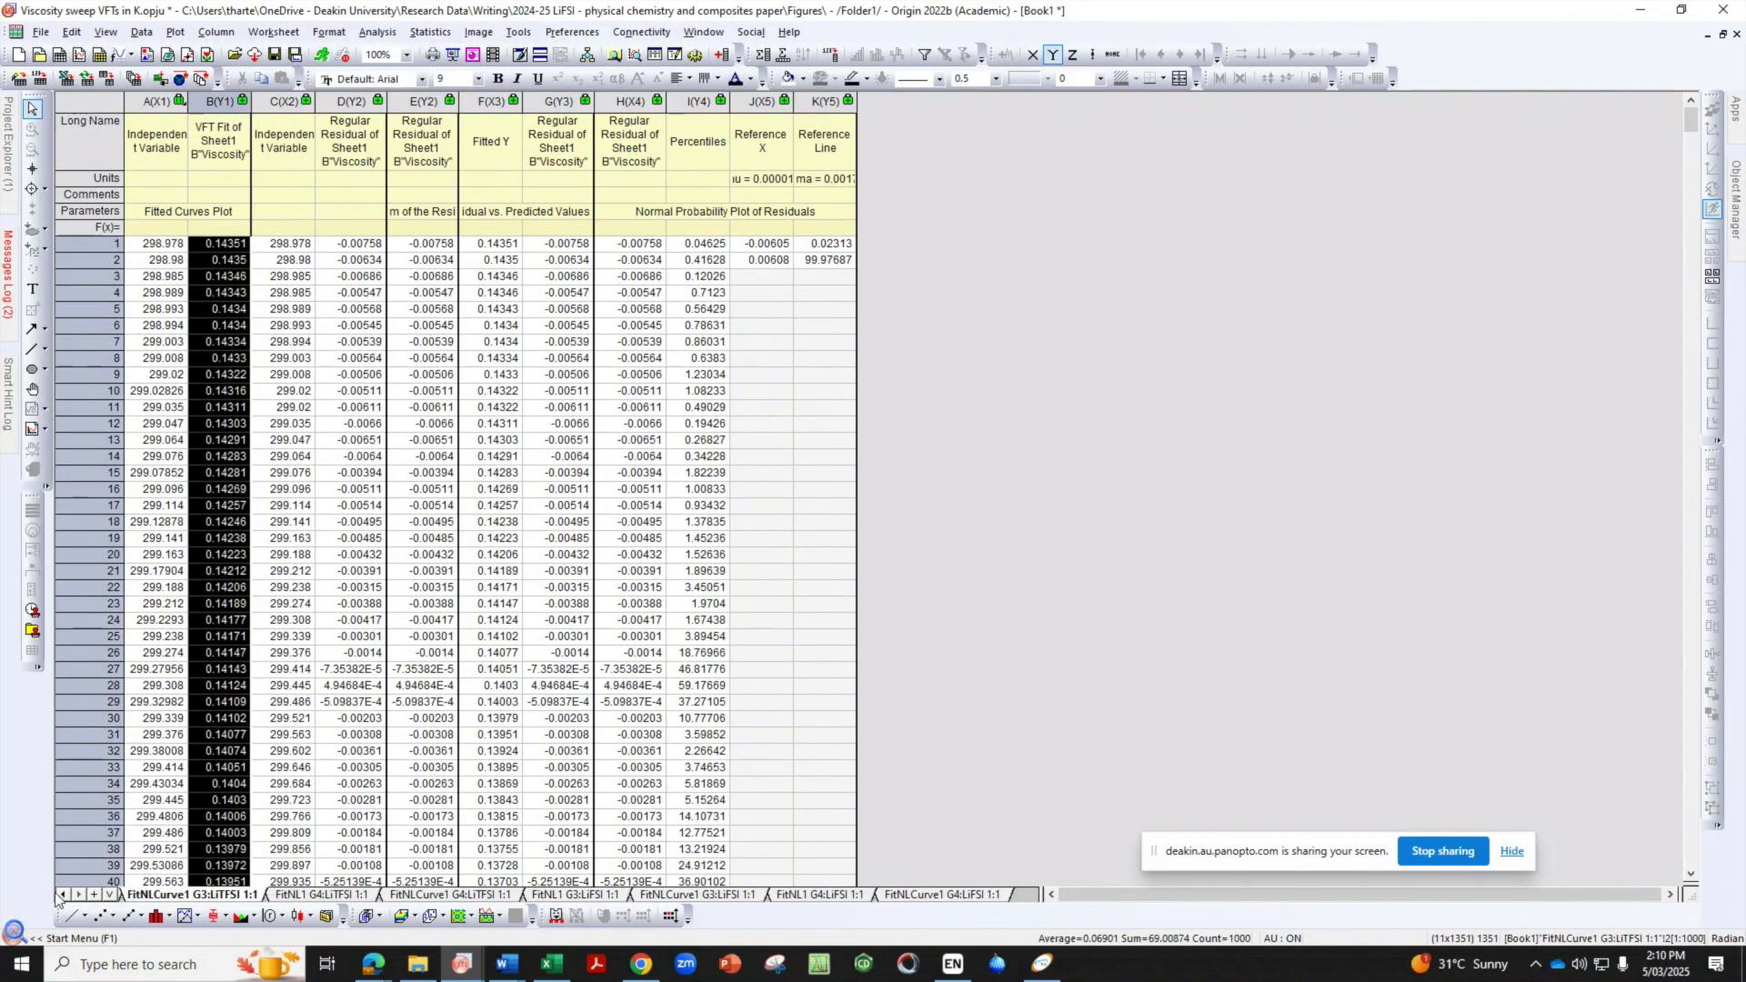
left_click(63, 894)
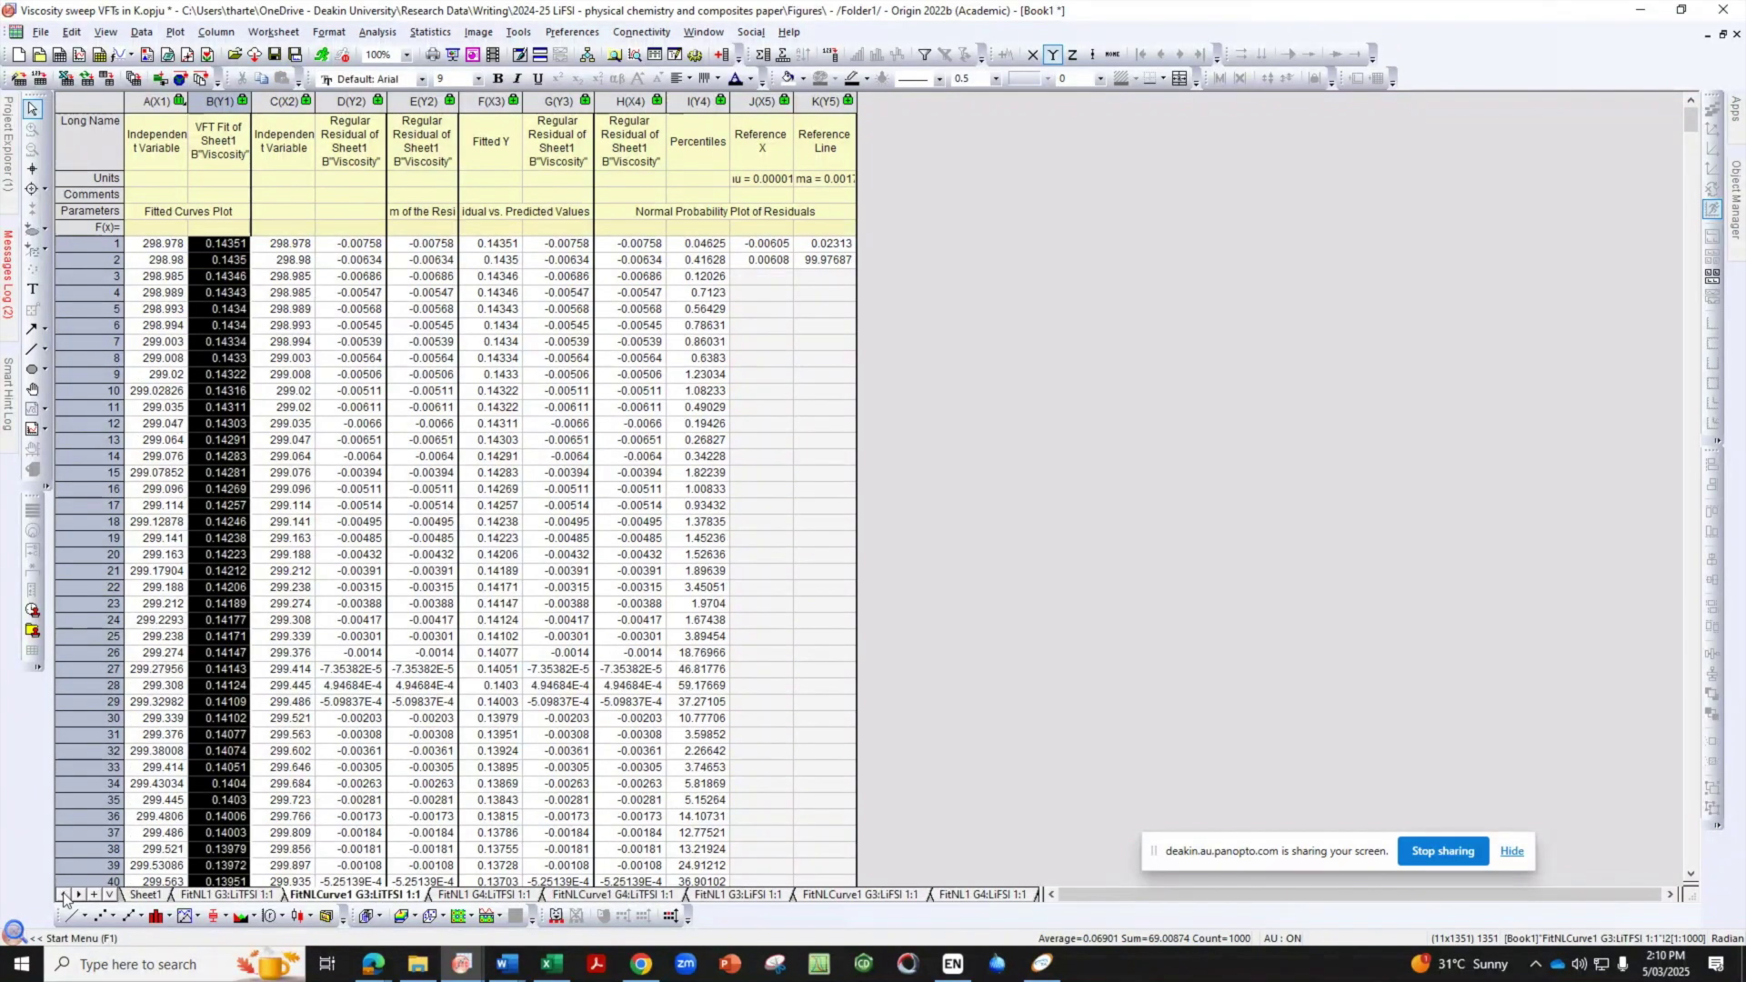
left_click(148, 897)
left_click_drag(209, 100, 952, 101)
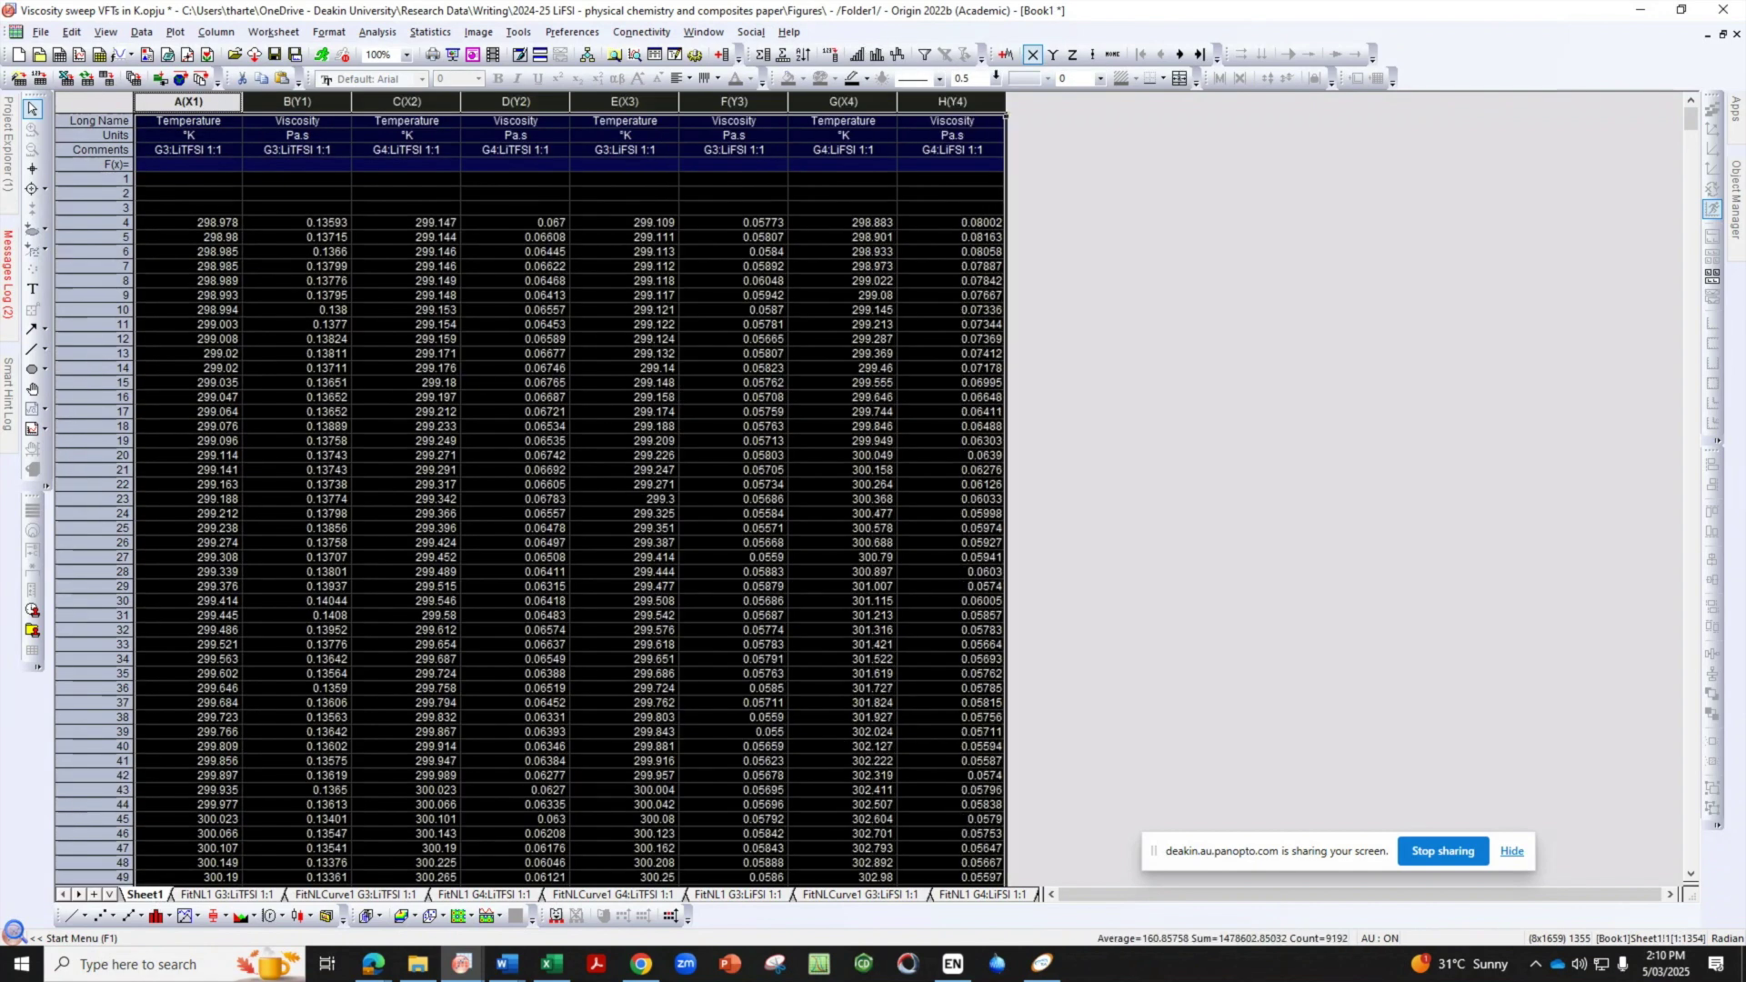
left_click(214, 32)
mouse_move(175, 31)
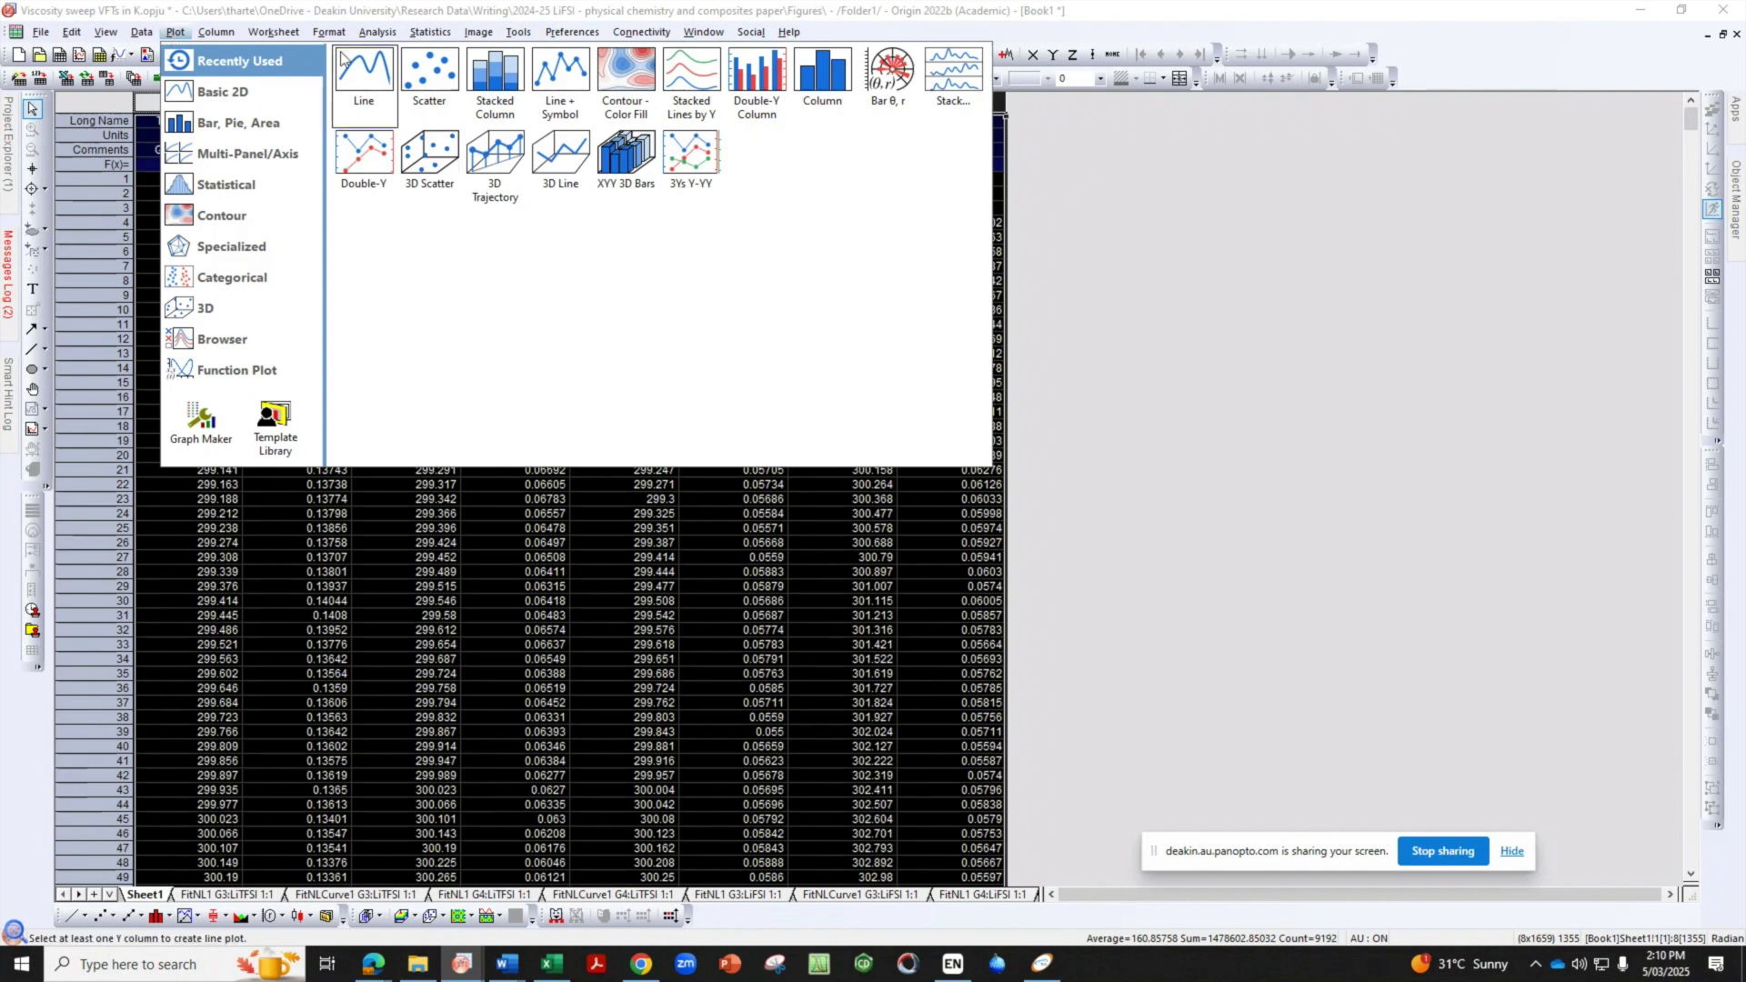
left_click(431, 78)
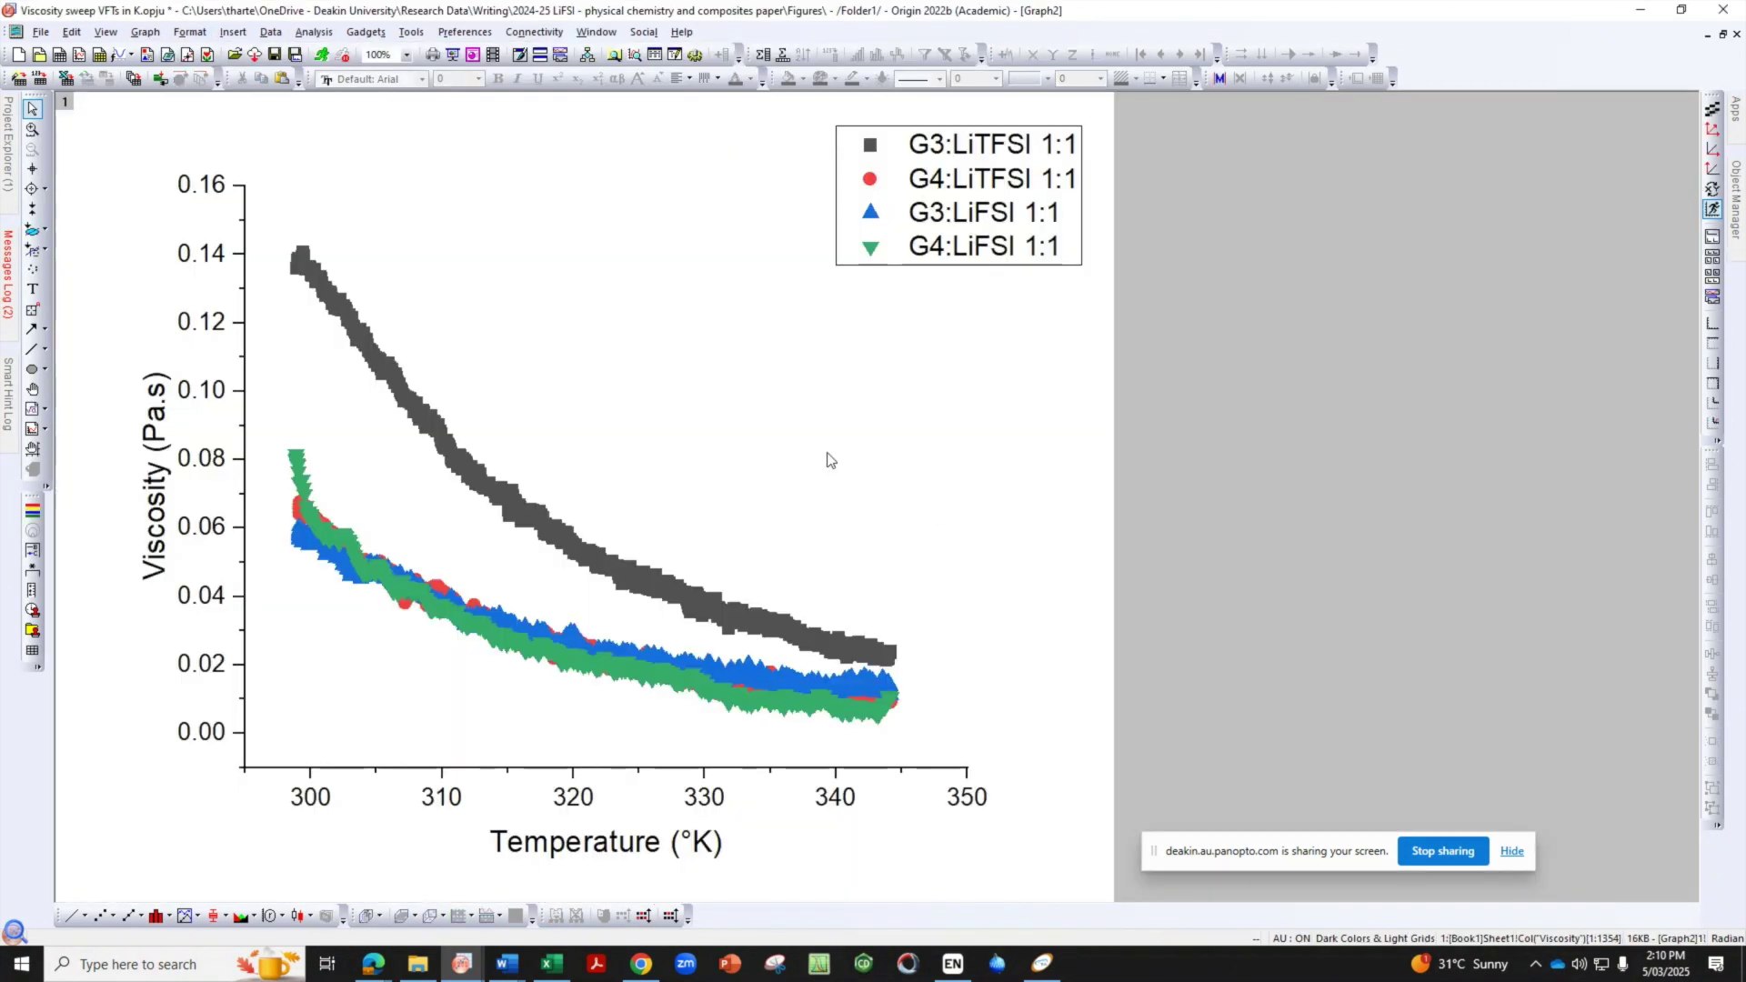
Start a line Plot to Layer on the scatter graph, open the Layer Contents dialog for other data and move it clear of the curves
left_click(726, 439)
left_click(402, 380)
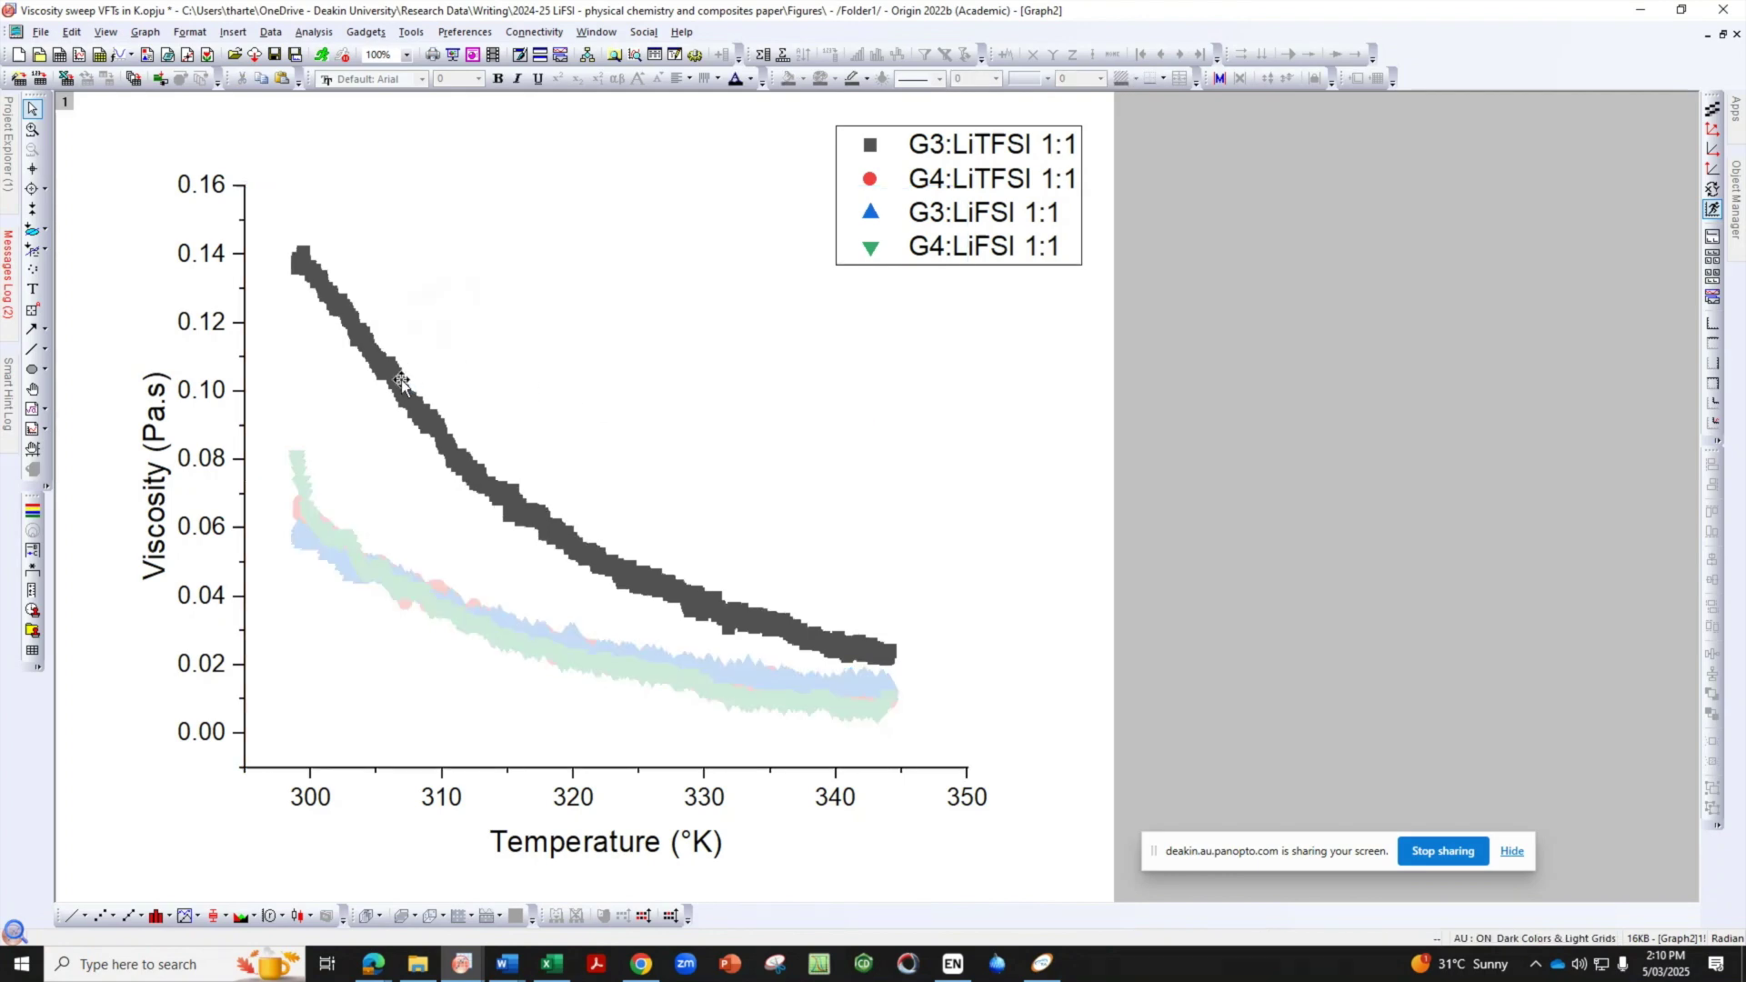
left_click(466, 215)
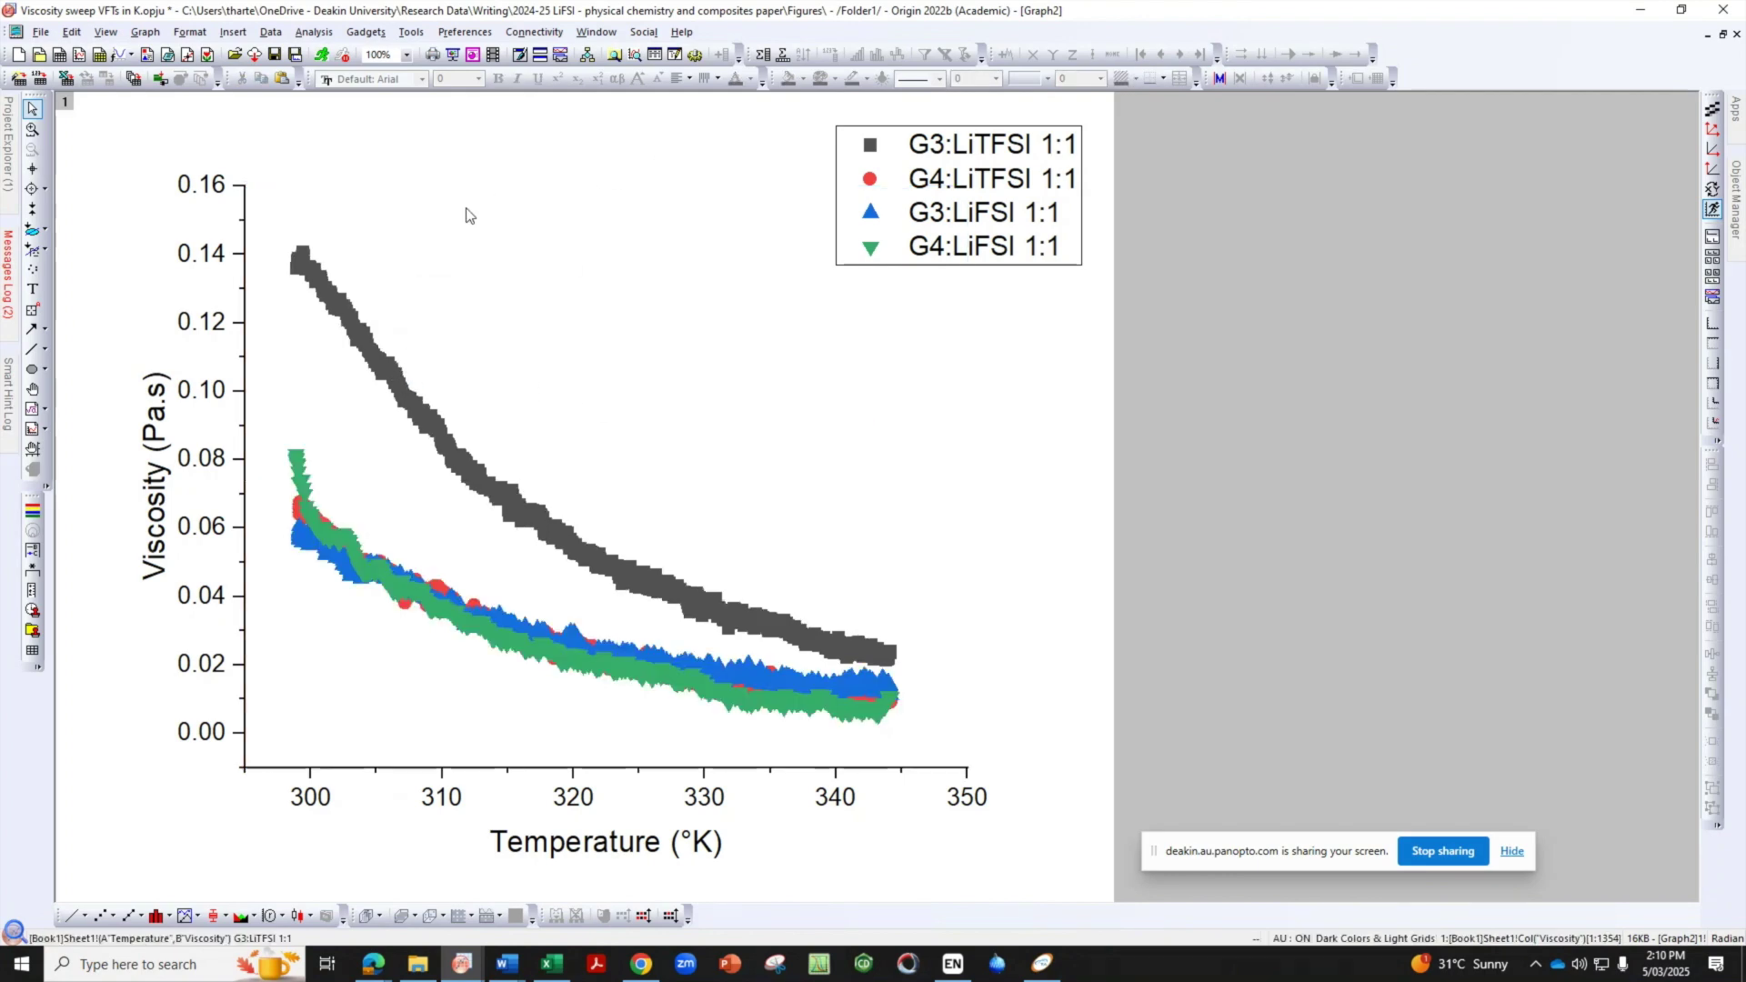
left_click(417, 233)
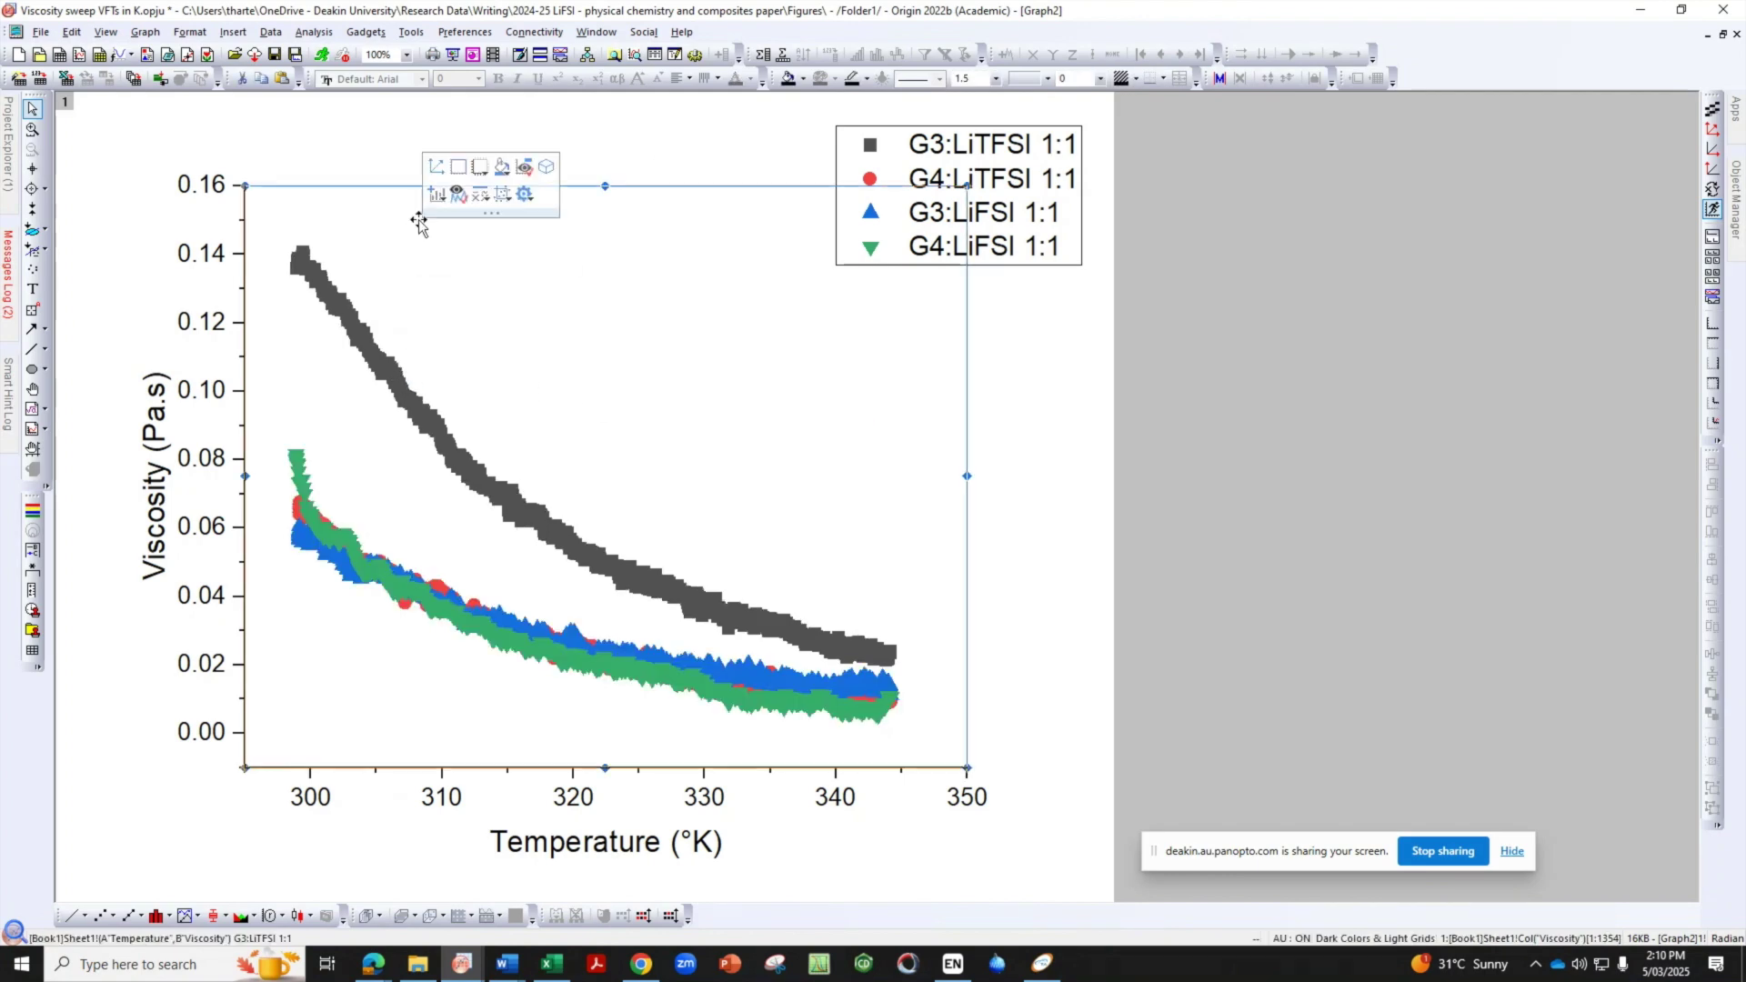
left_click(239, 34)
mouse_move(364, 52)
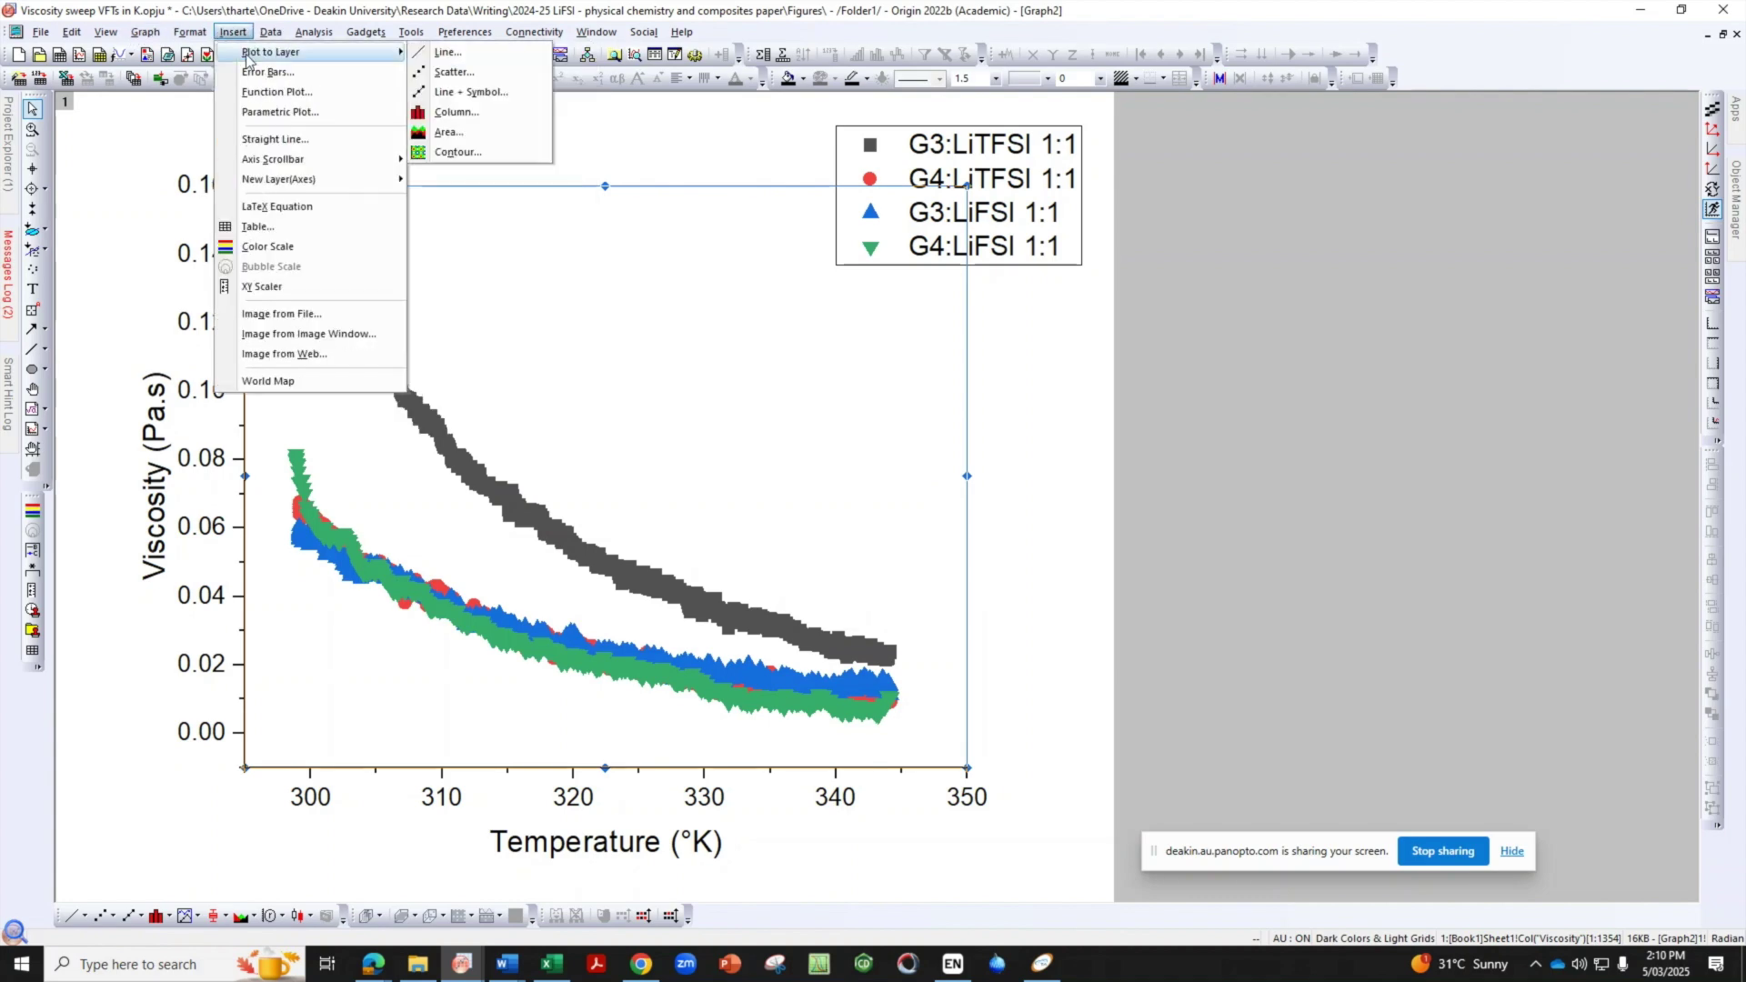
left_click(509, 57)
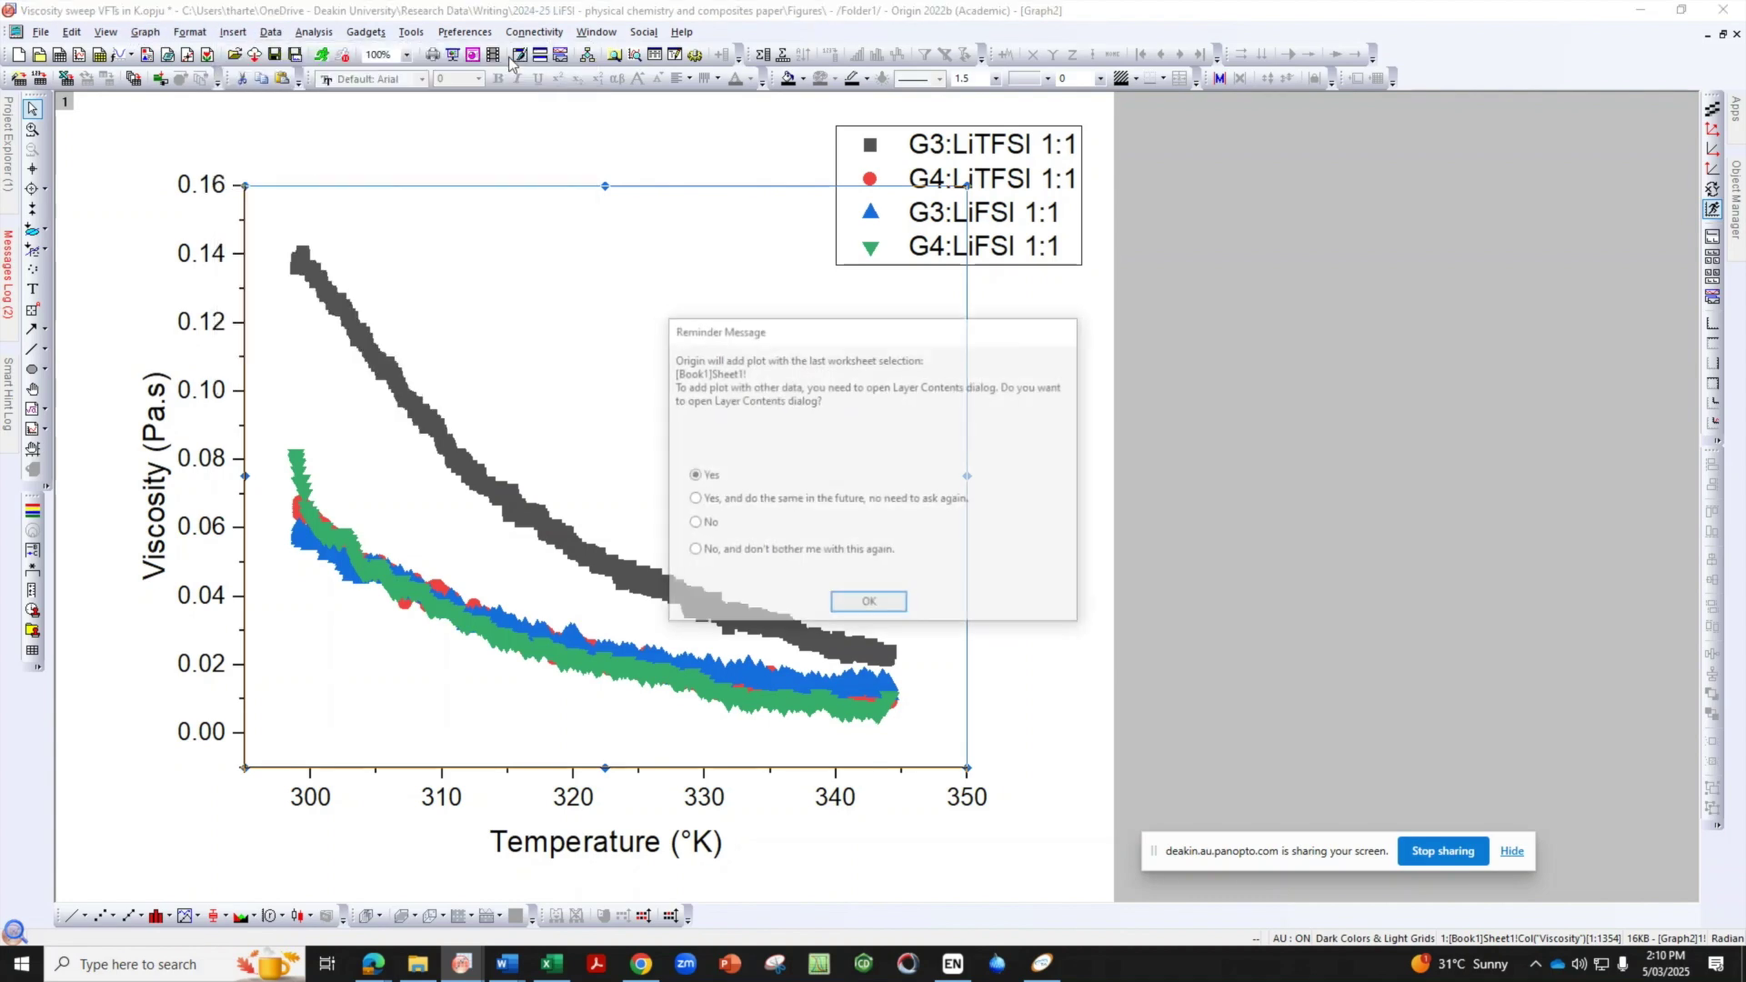
left_click(872, 607)
left_click_drag(758, 343, 1139, 242)
Add the B(Y1) VFT fit columns of all four FitNLCurve1 sheets to the layer as line plots and close Layer Contents
left_click(1062, 408)
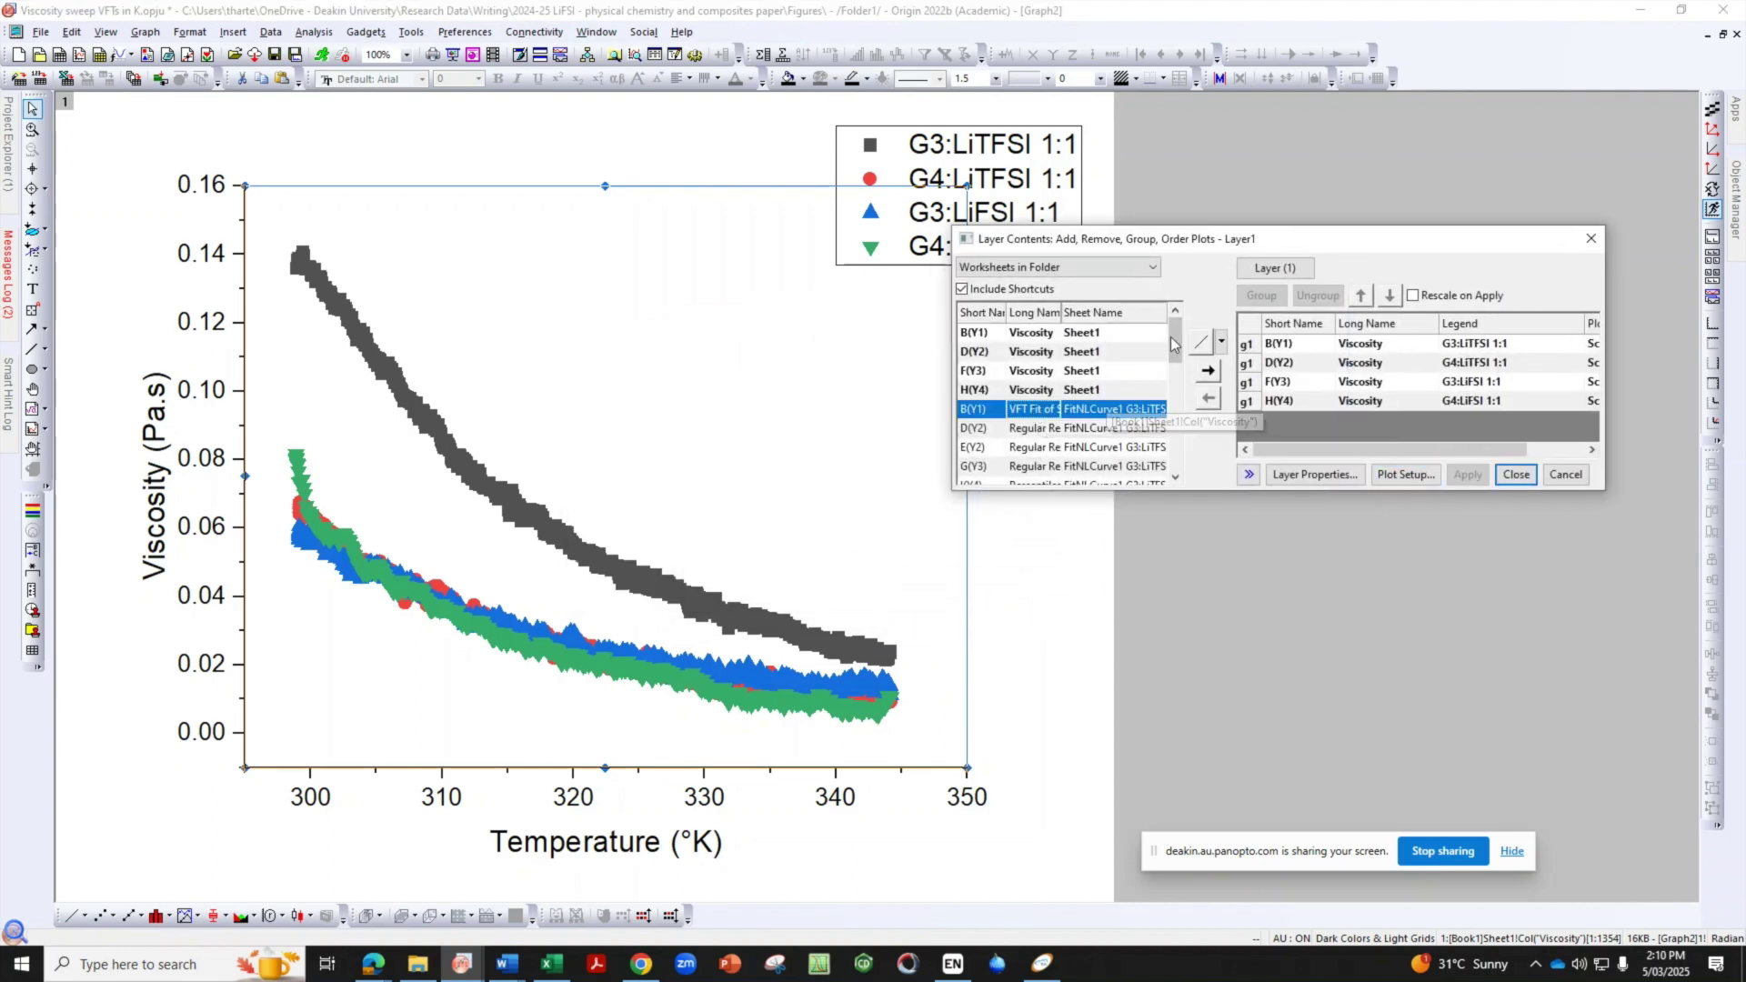
scroll(1182, 351, "down", 1)
left_click_drag(1184, 357, 1184, 361)
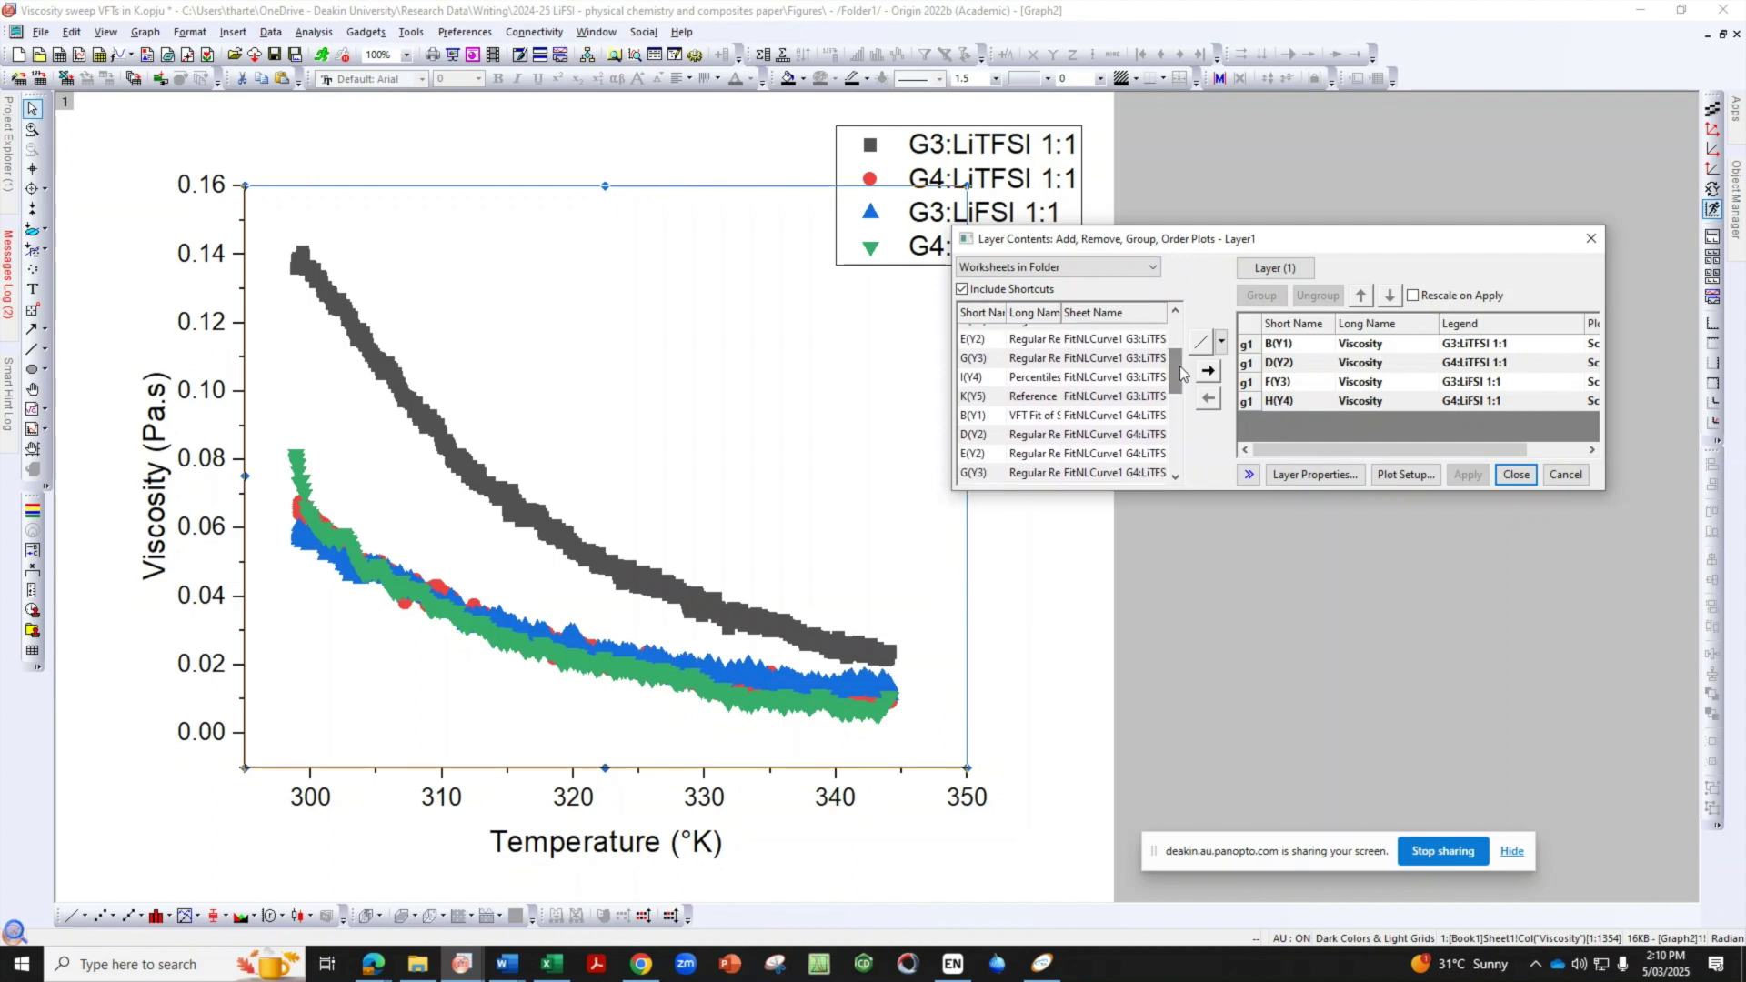
left_click(1032, 417, "ctrl")
left_click_drag(1180, 383, 1180, 420)
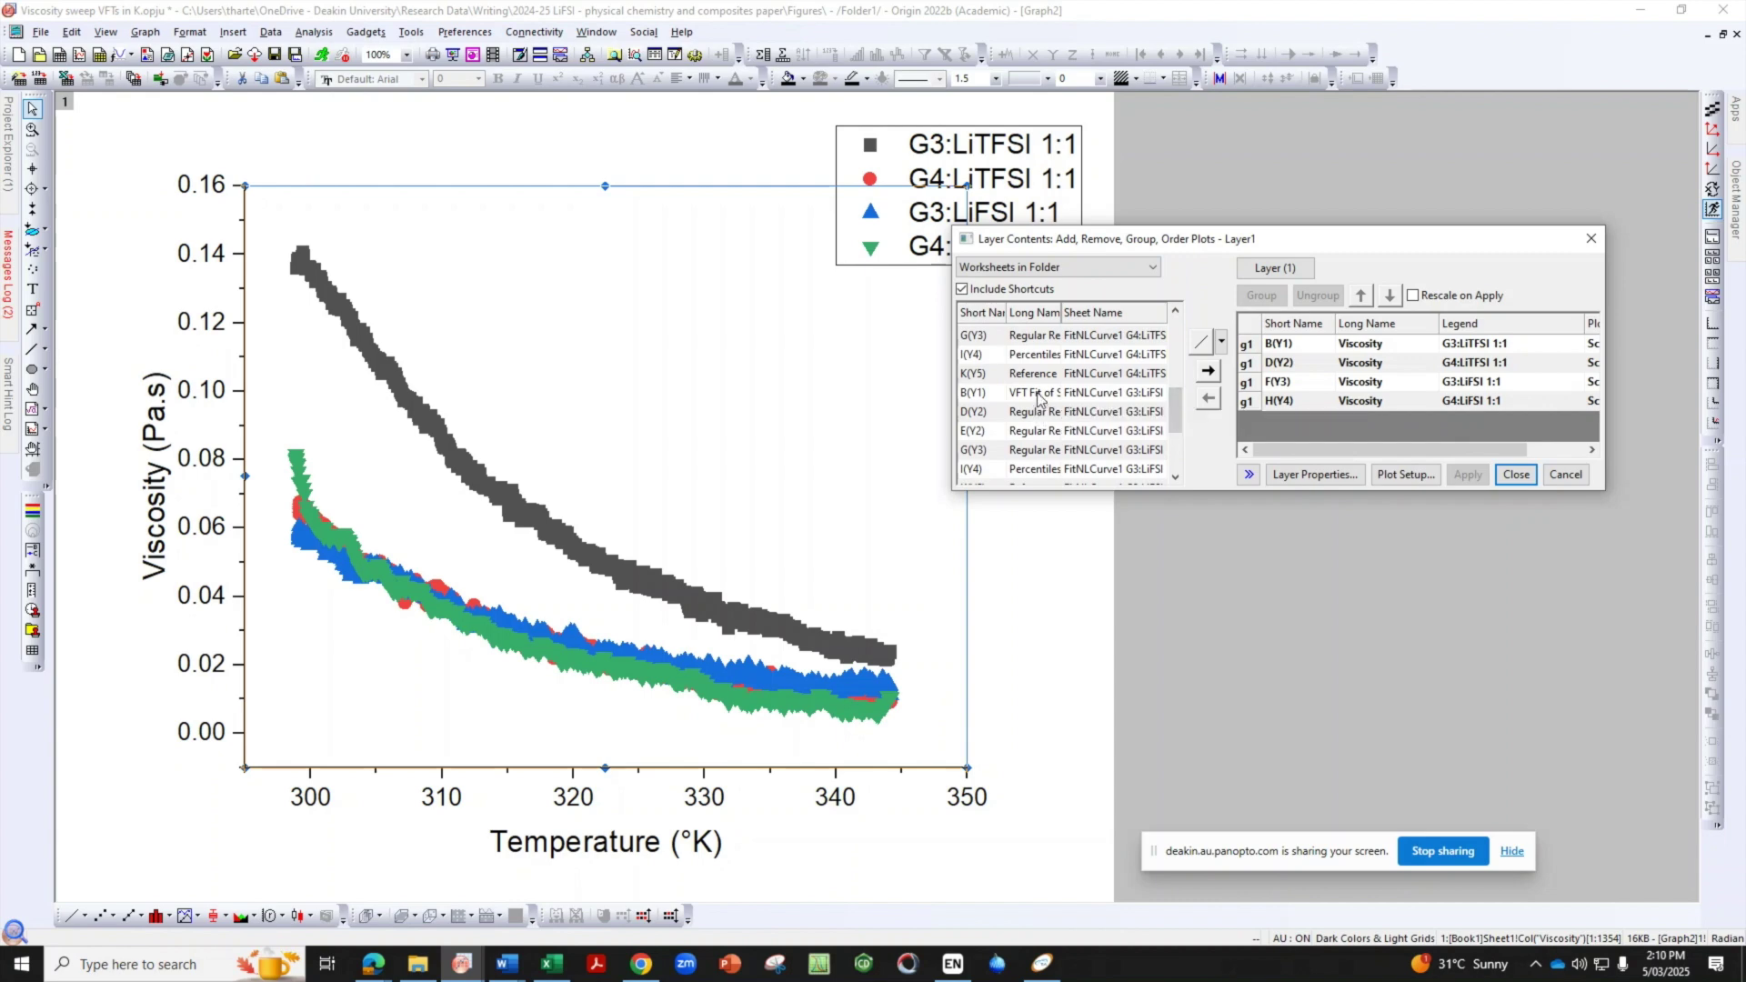
left_click(1040, 394)
left_click_drag(1185, 410, 1181, 453)
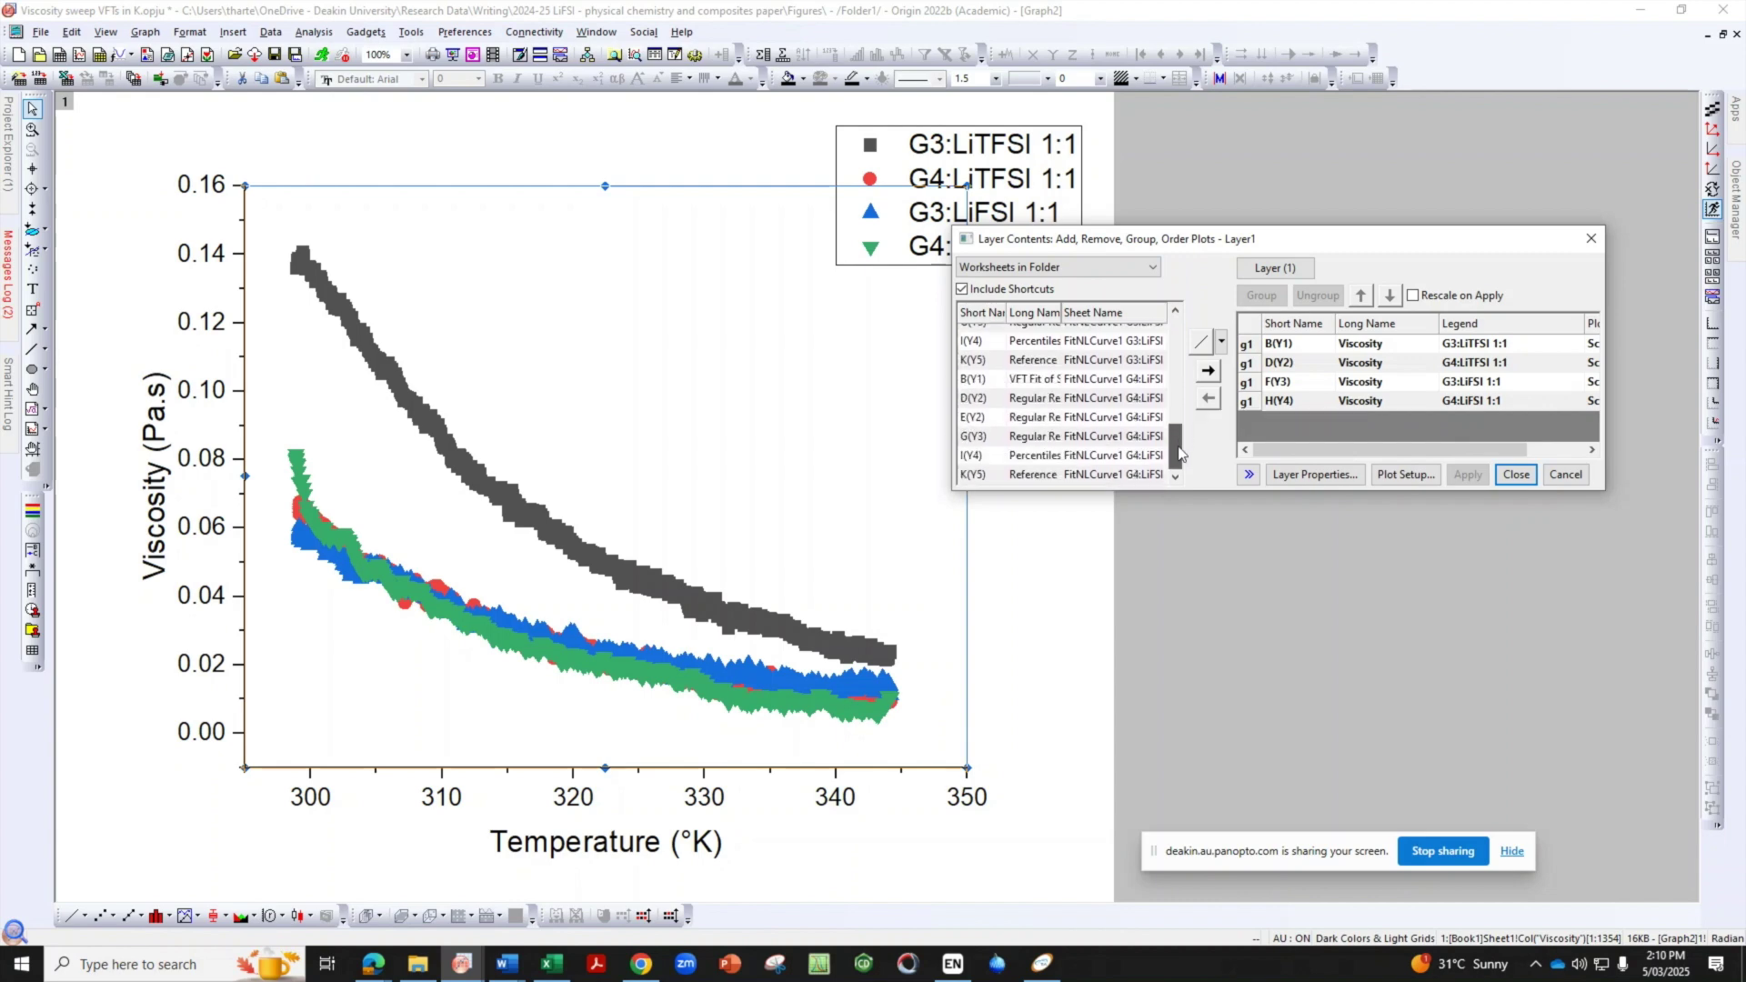
left_click(1081, 379)
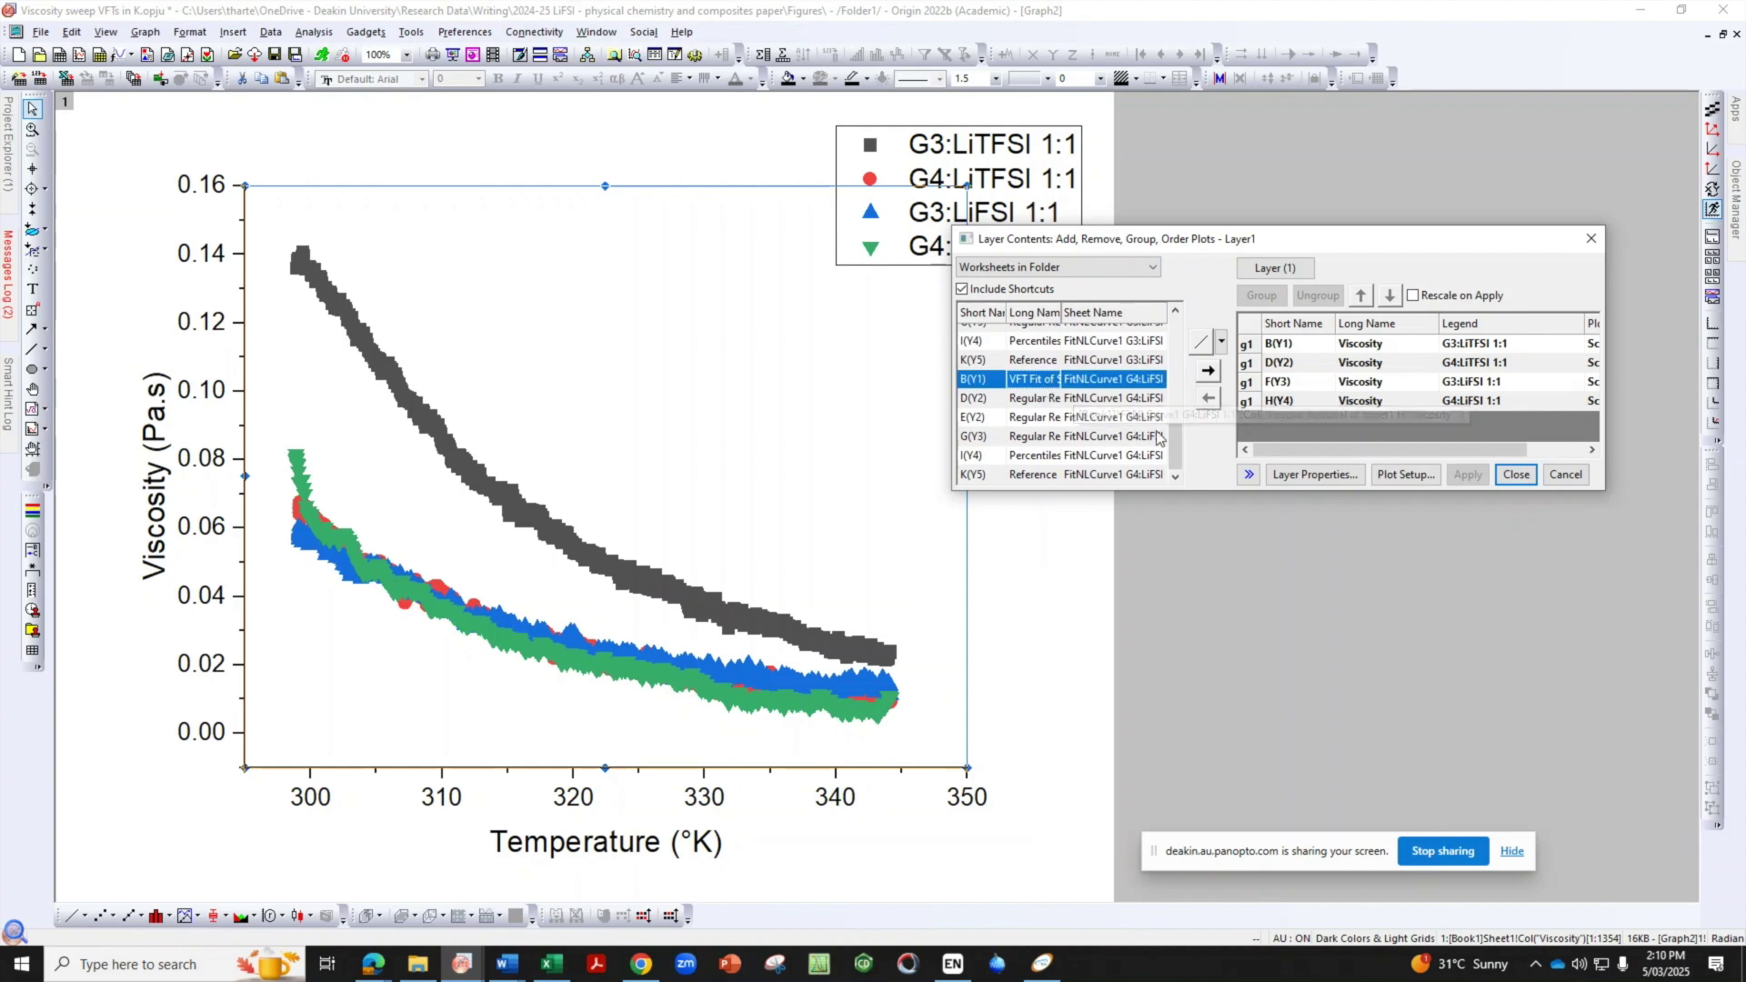
left_click_drag(1180, 453, 1194, 364)
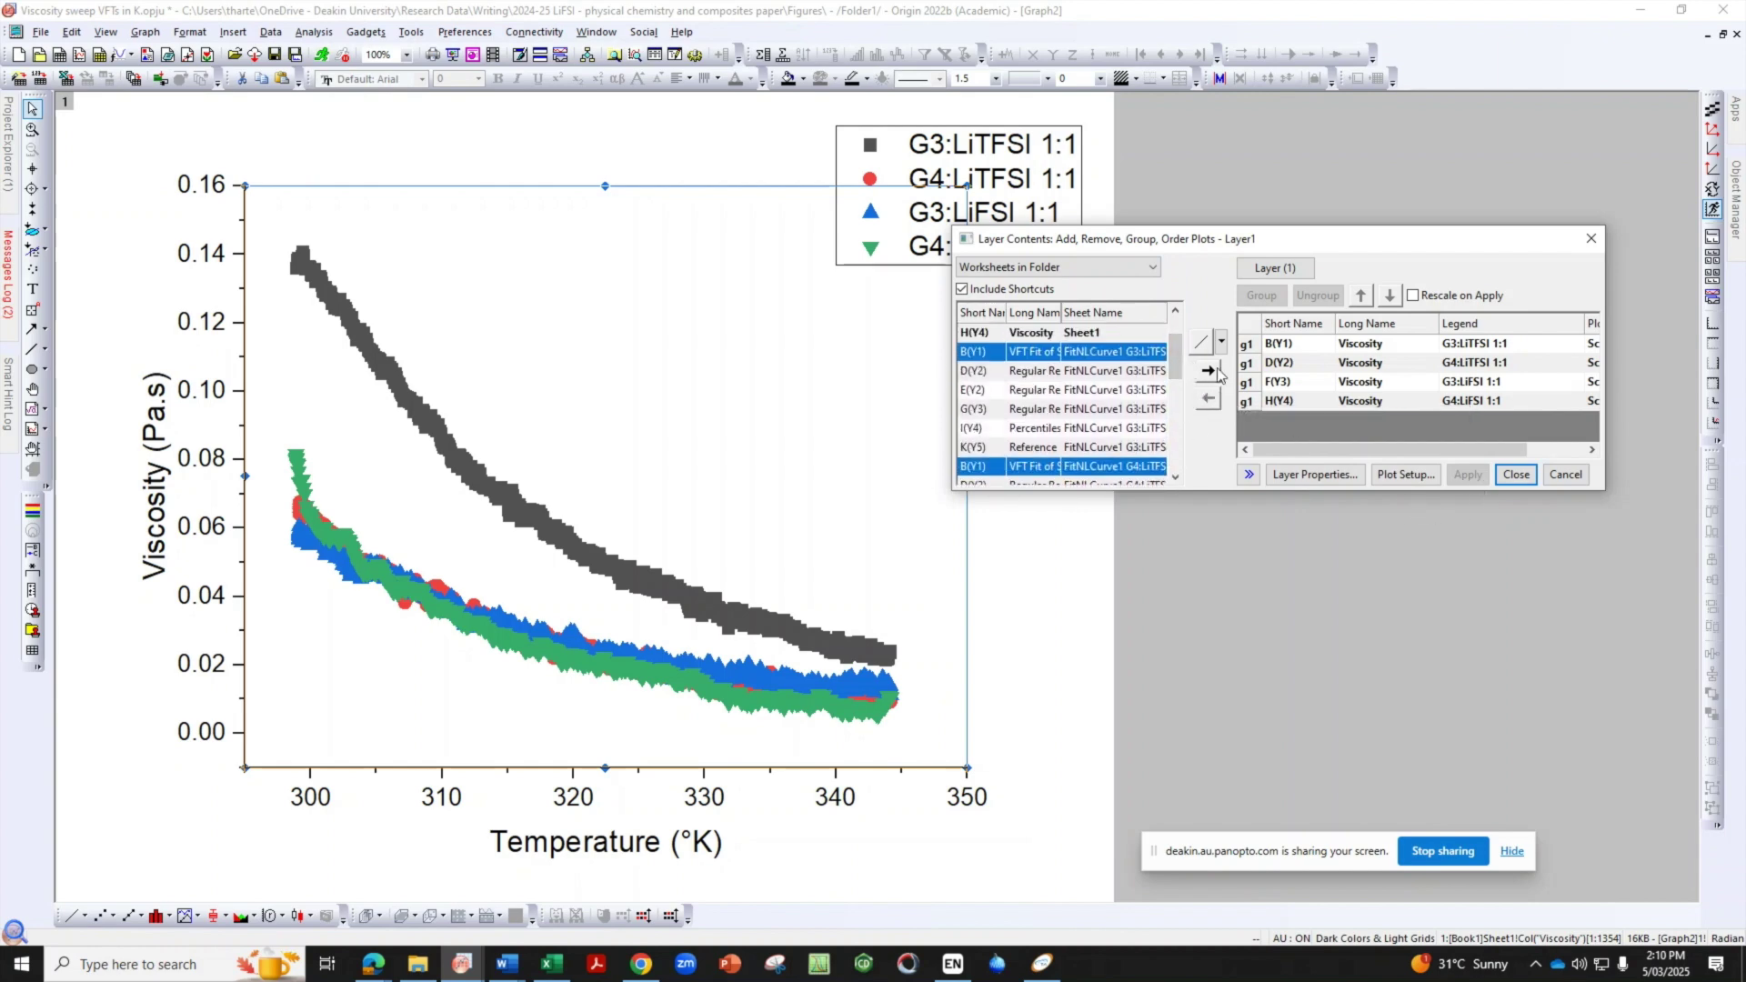
left_click(1209, 370)
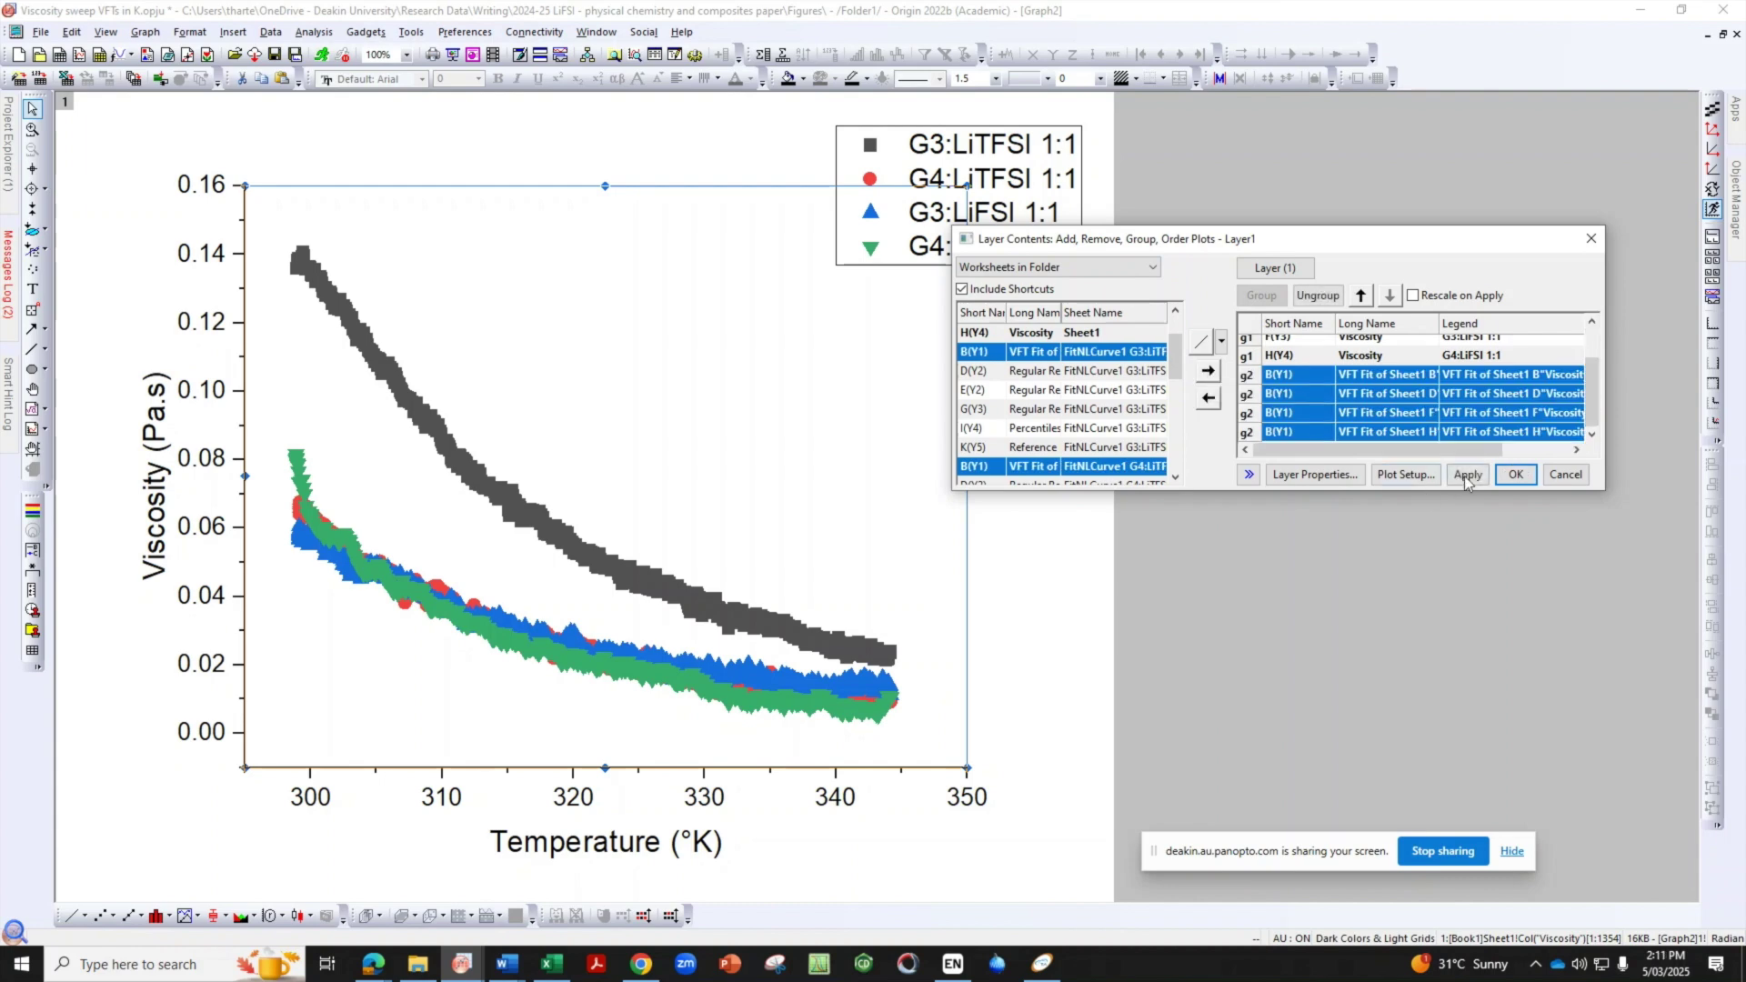
left_click(1467, 477)
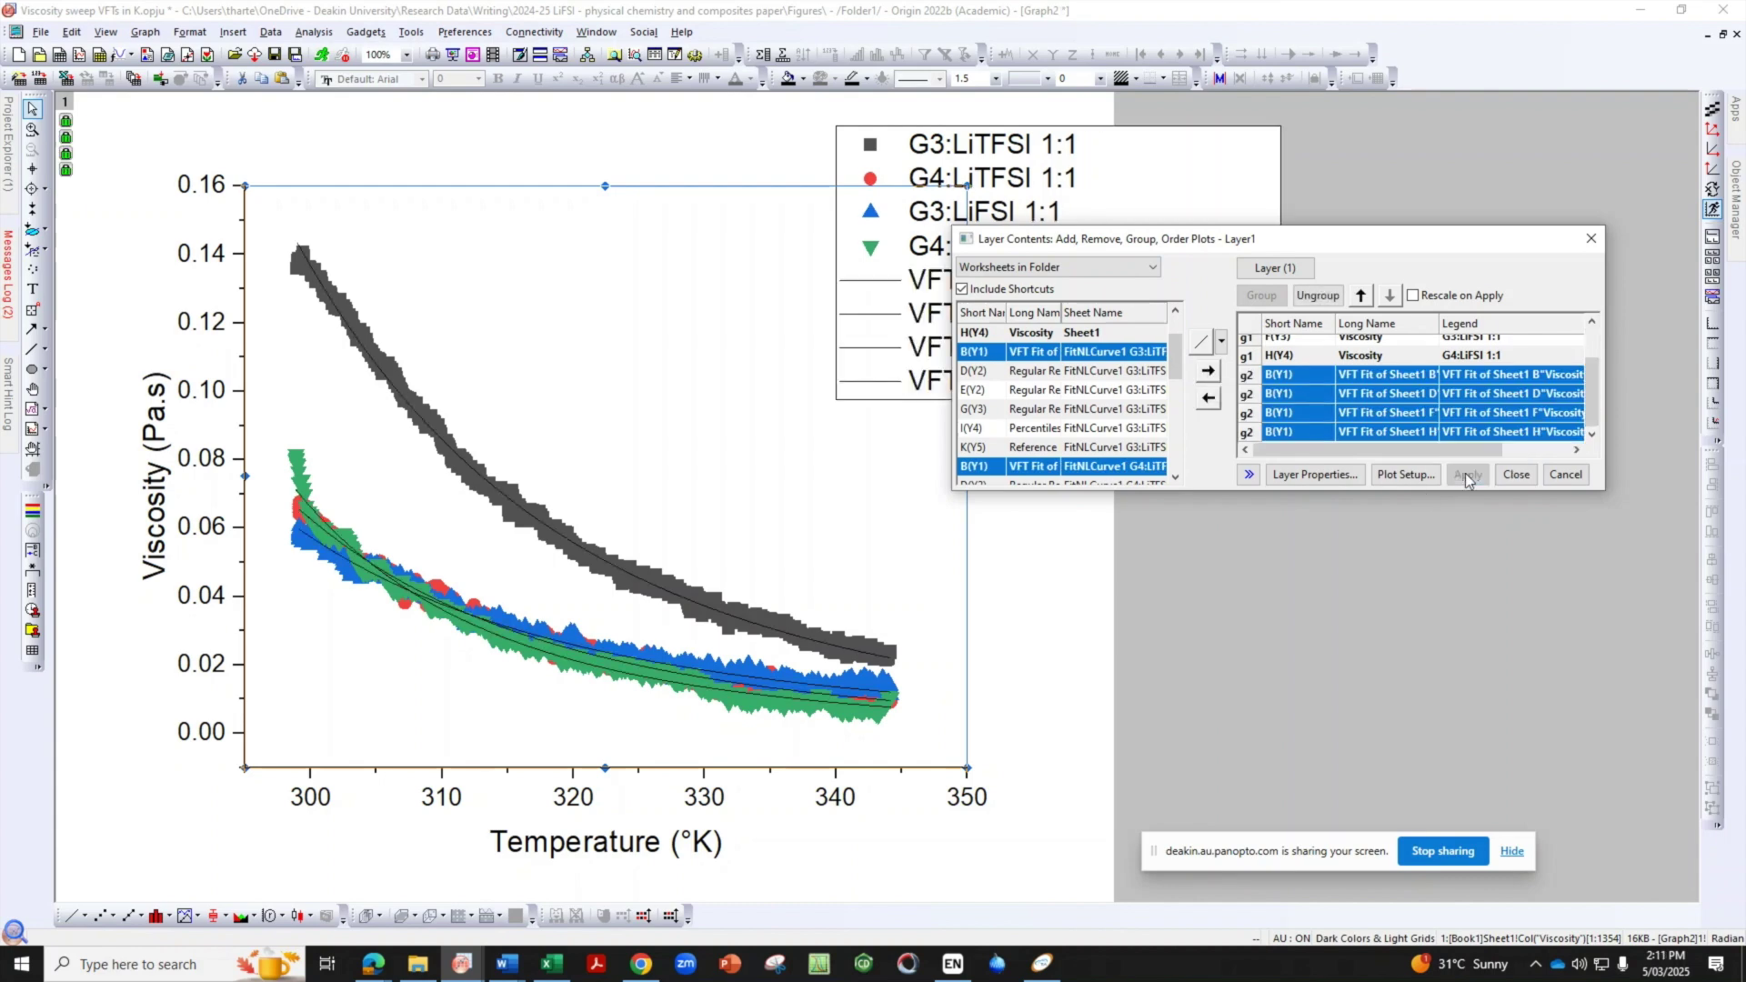
left_click(1516, 474)
Show the frame around the graph layer
left_click(1058, 400)
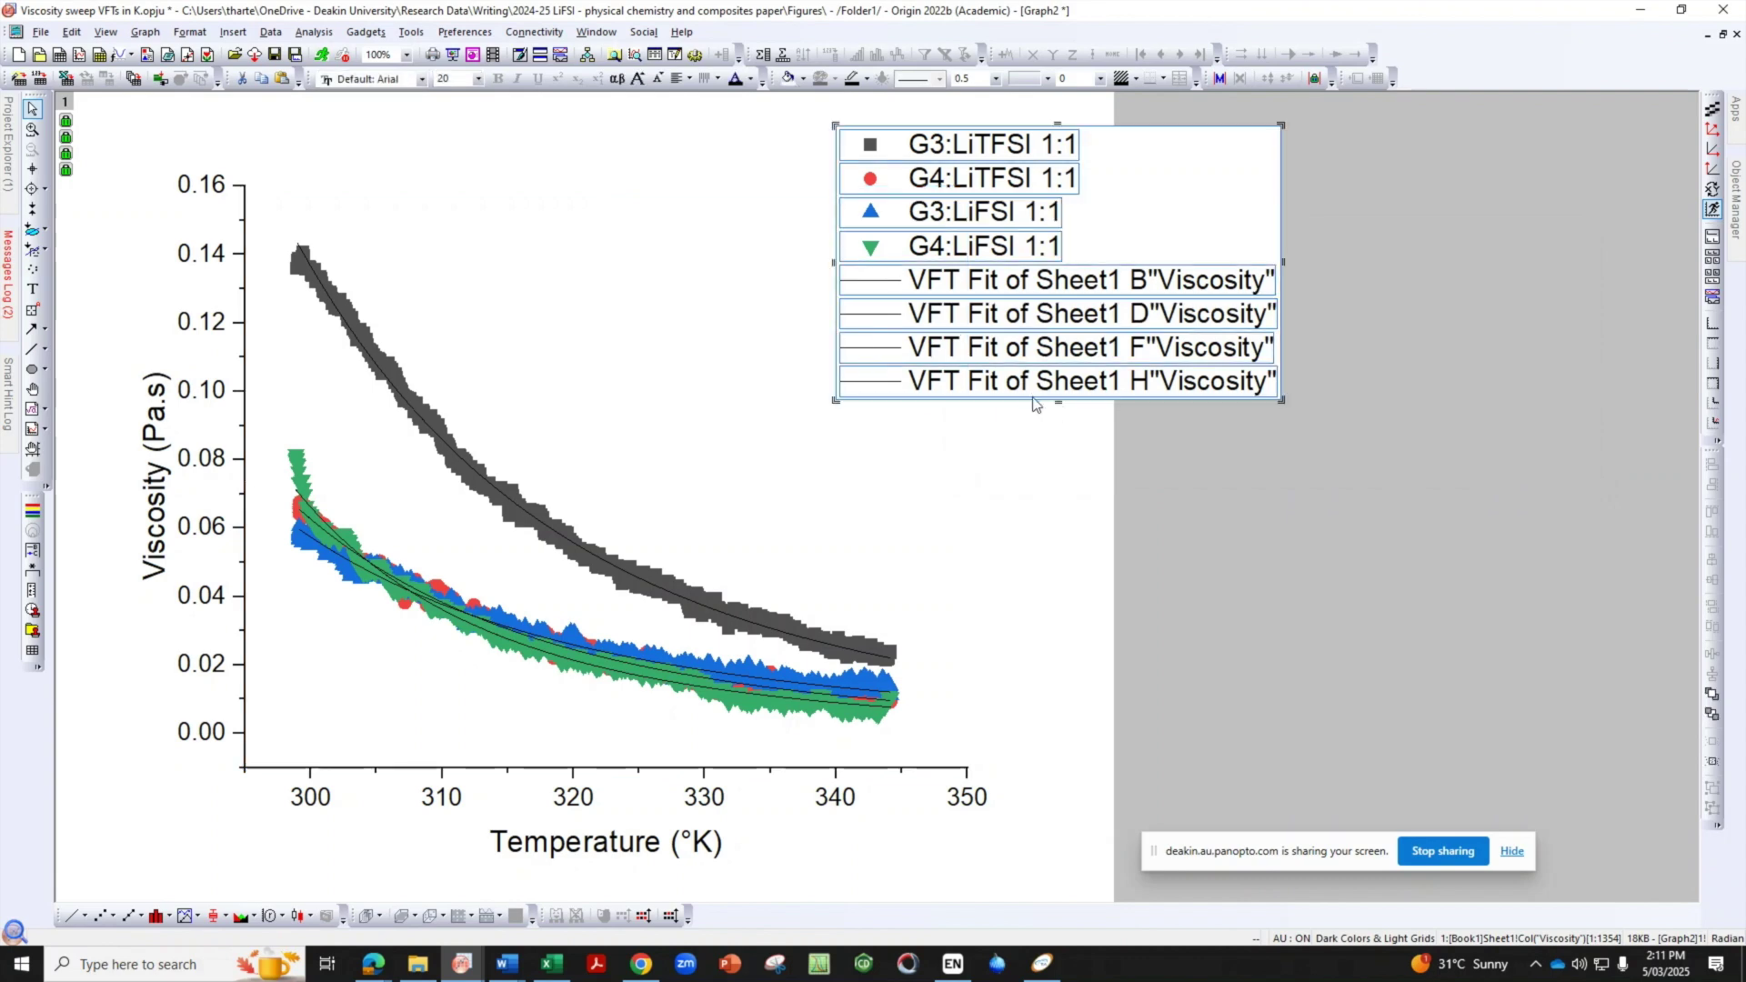
left_click(961, 377)
left_click(491, 303)
left_click(376, 201)
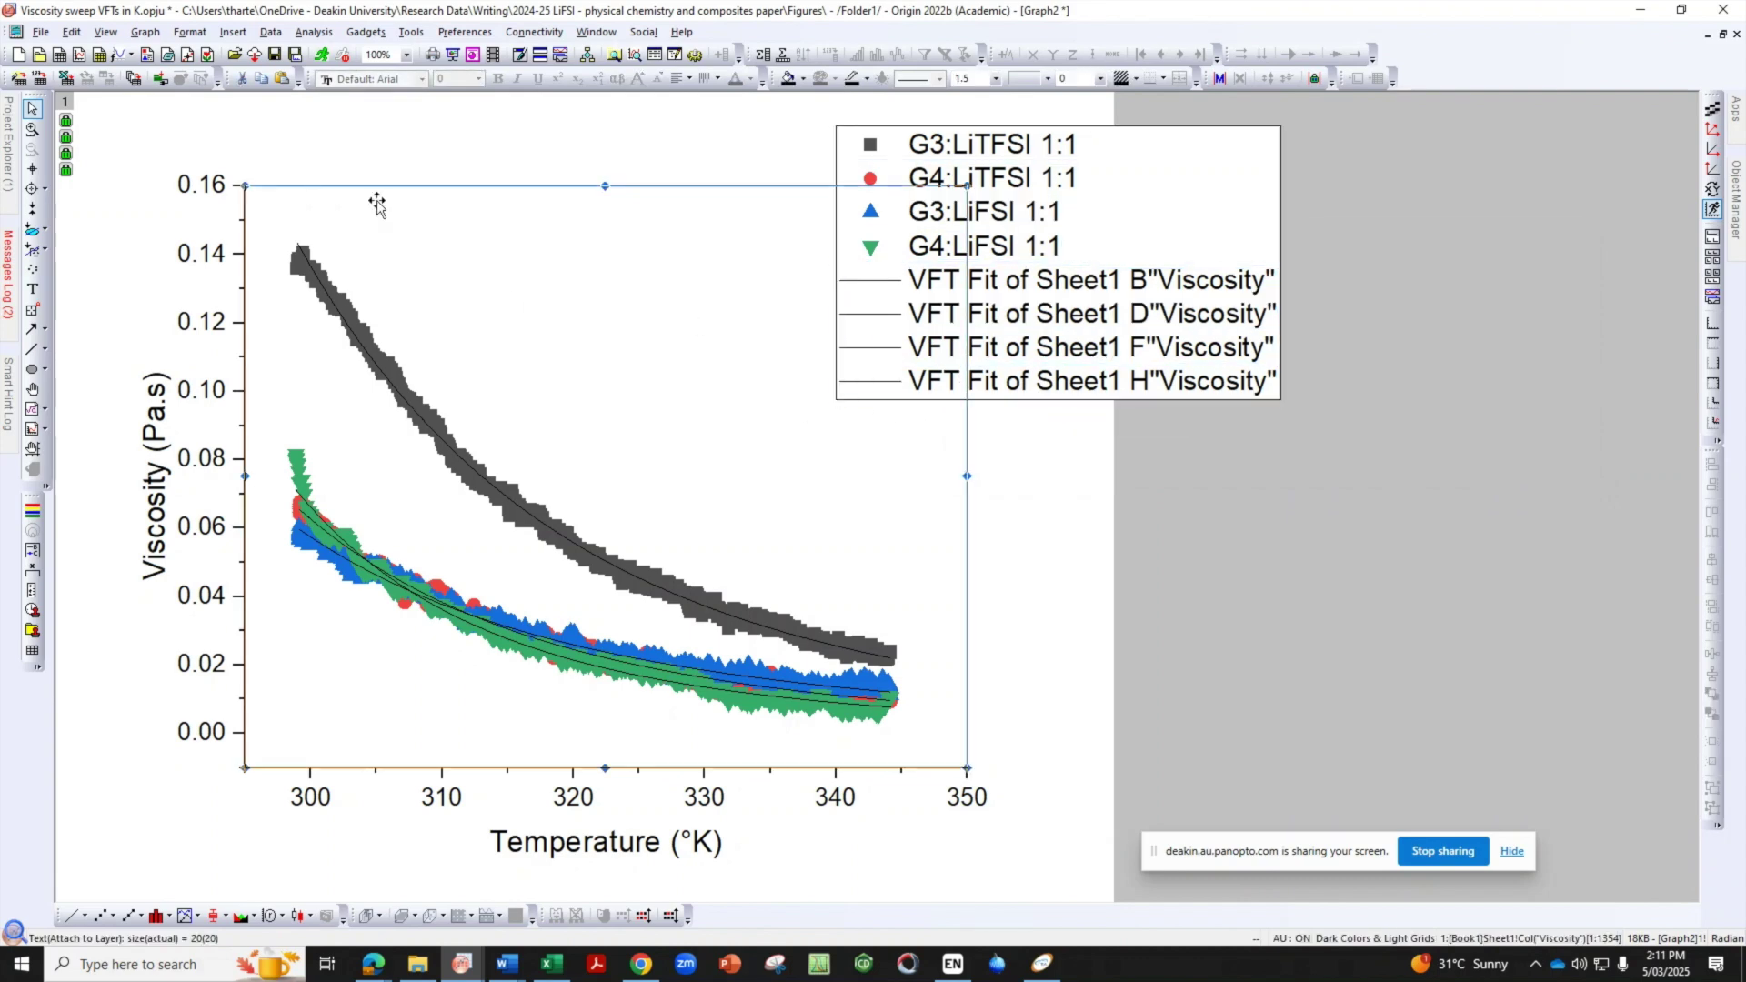
left_click(106, 32)
mouse_move(244, 437)
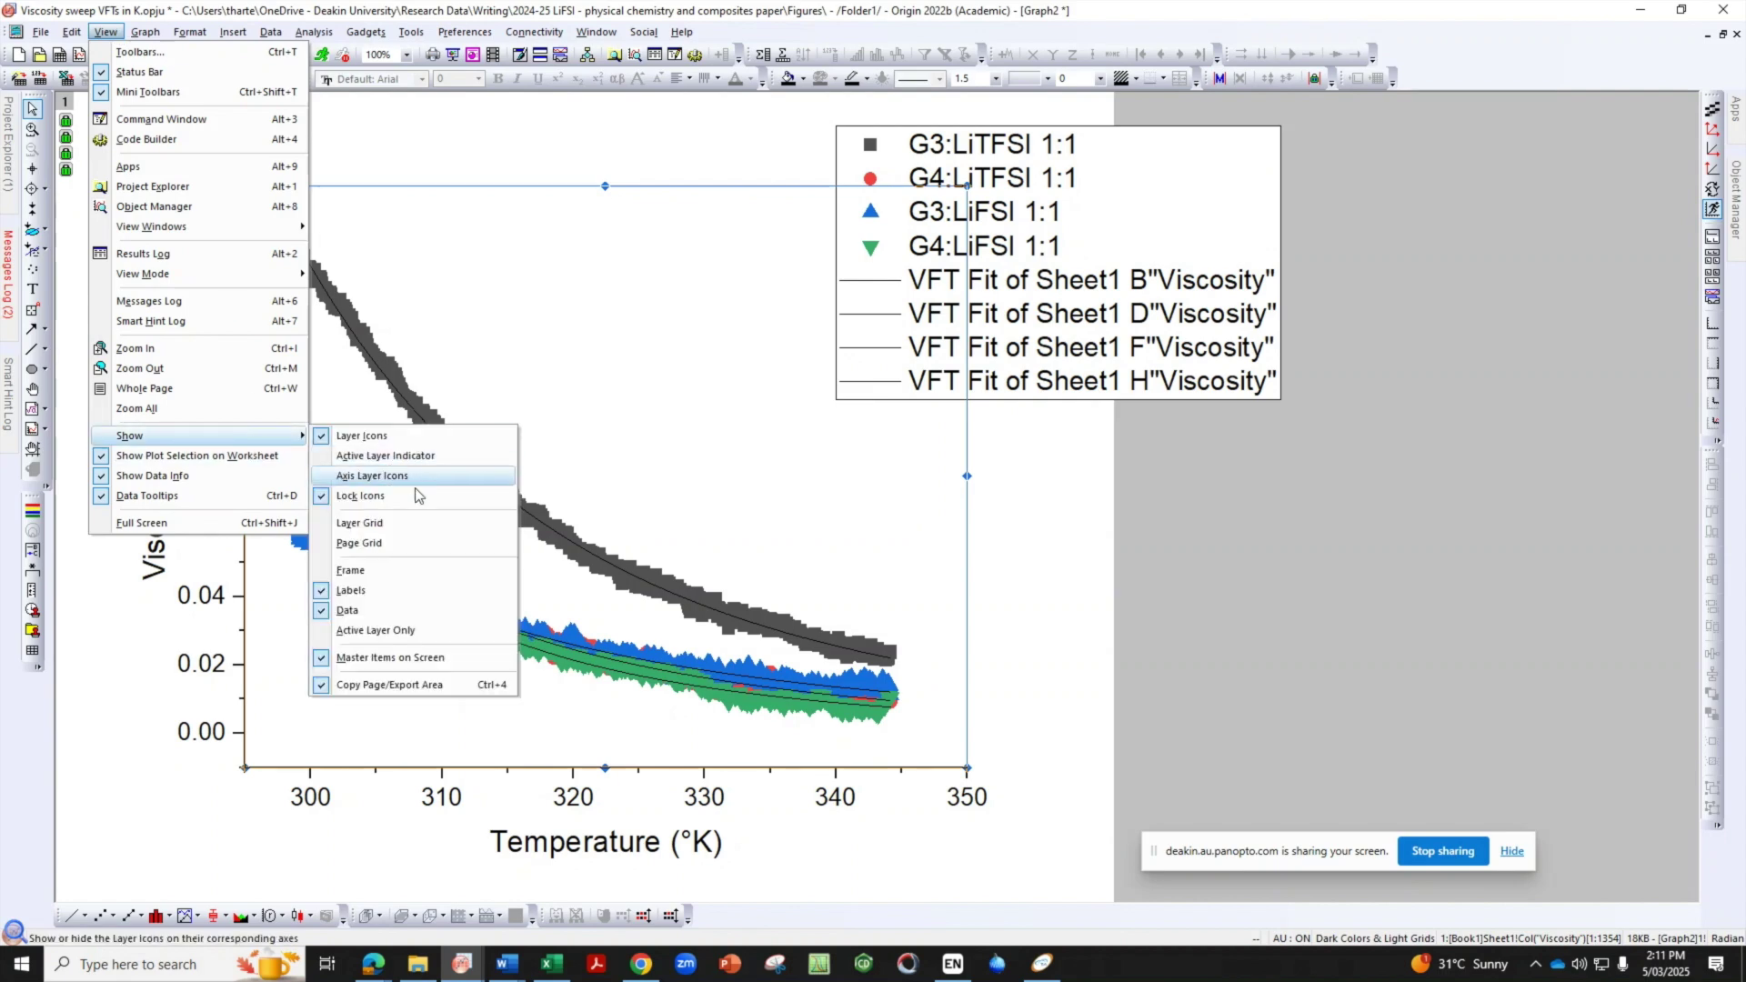
left_click(436, 571)
Move the legend inside the graph frame, clear of the curves, and set the legend's frame to None
left_click(1045, 396)
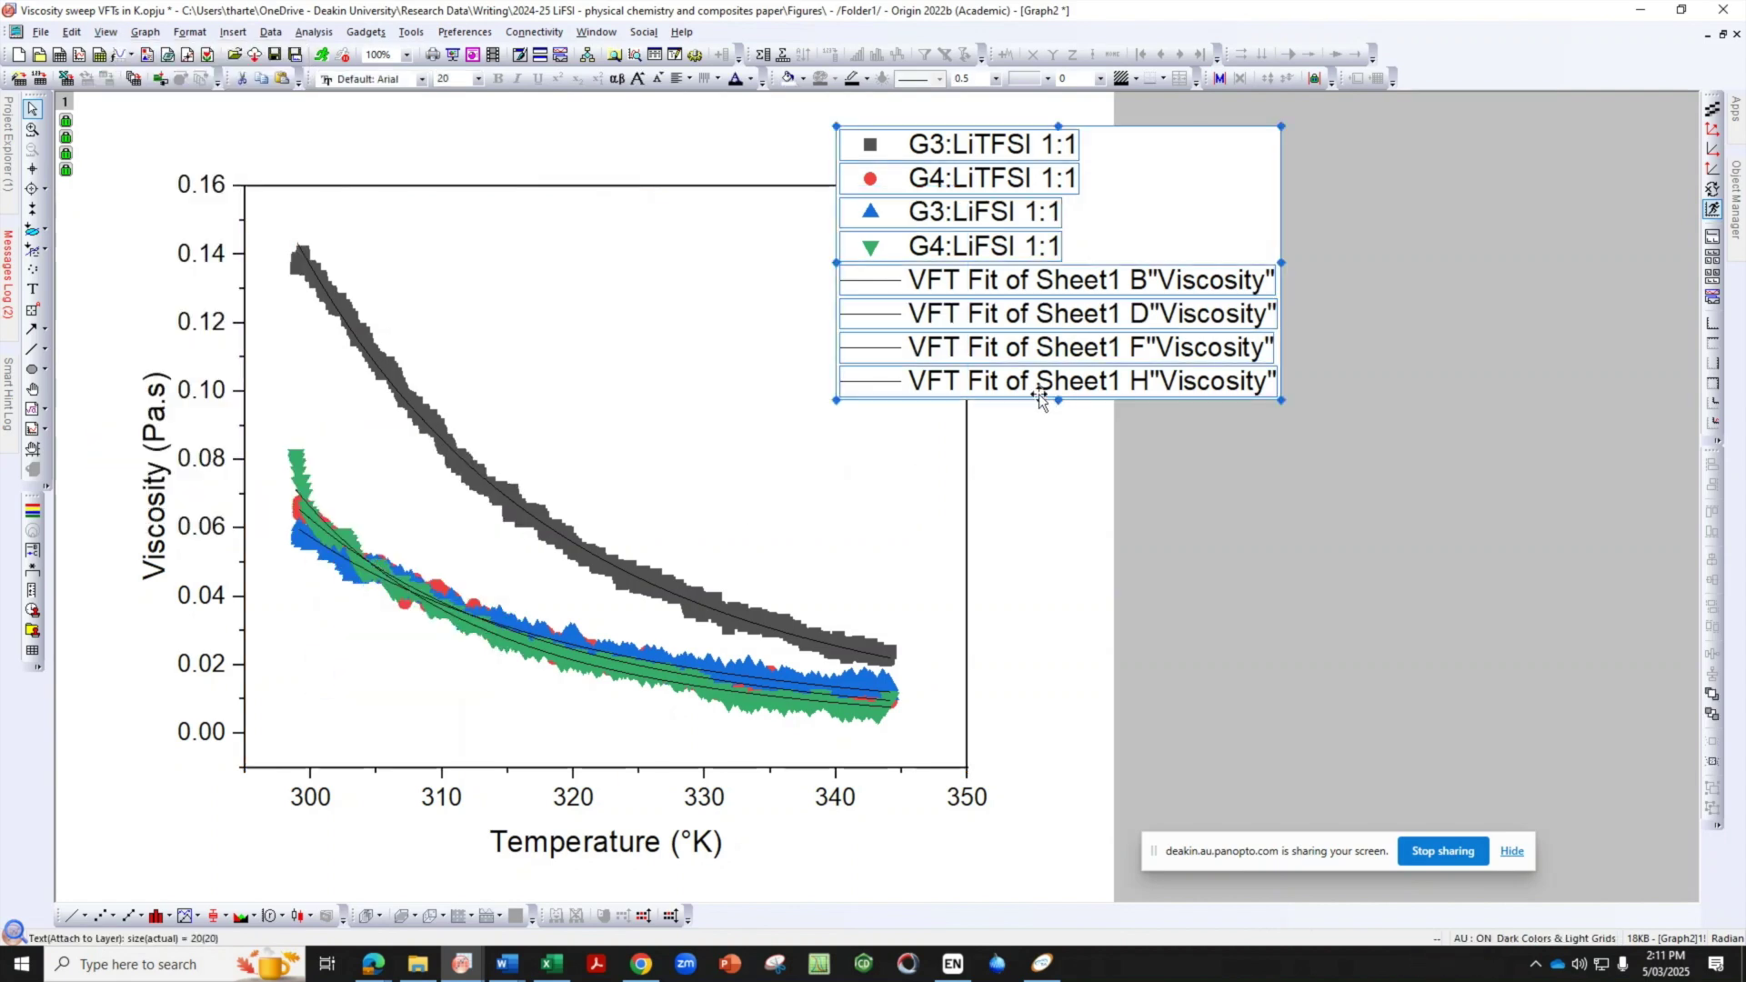
left_click_drag(1022, 396, 697, 464)
right_click(762, 468)
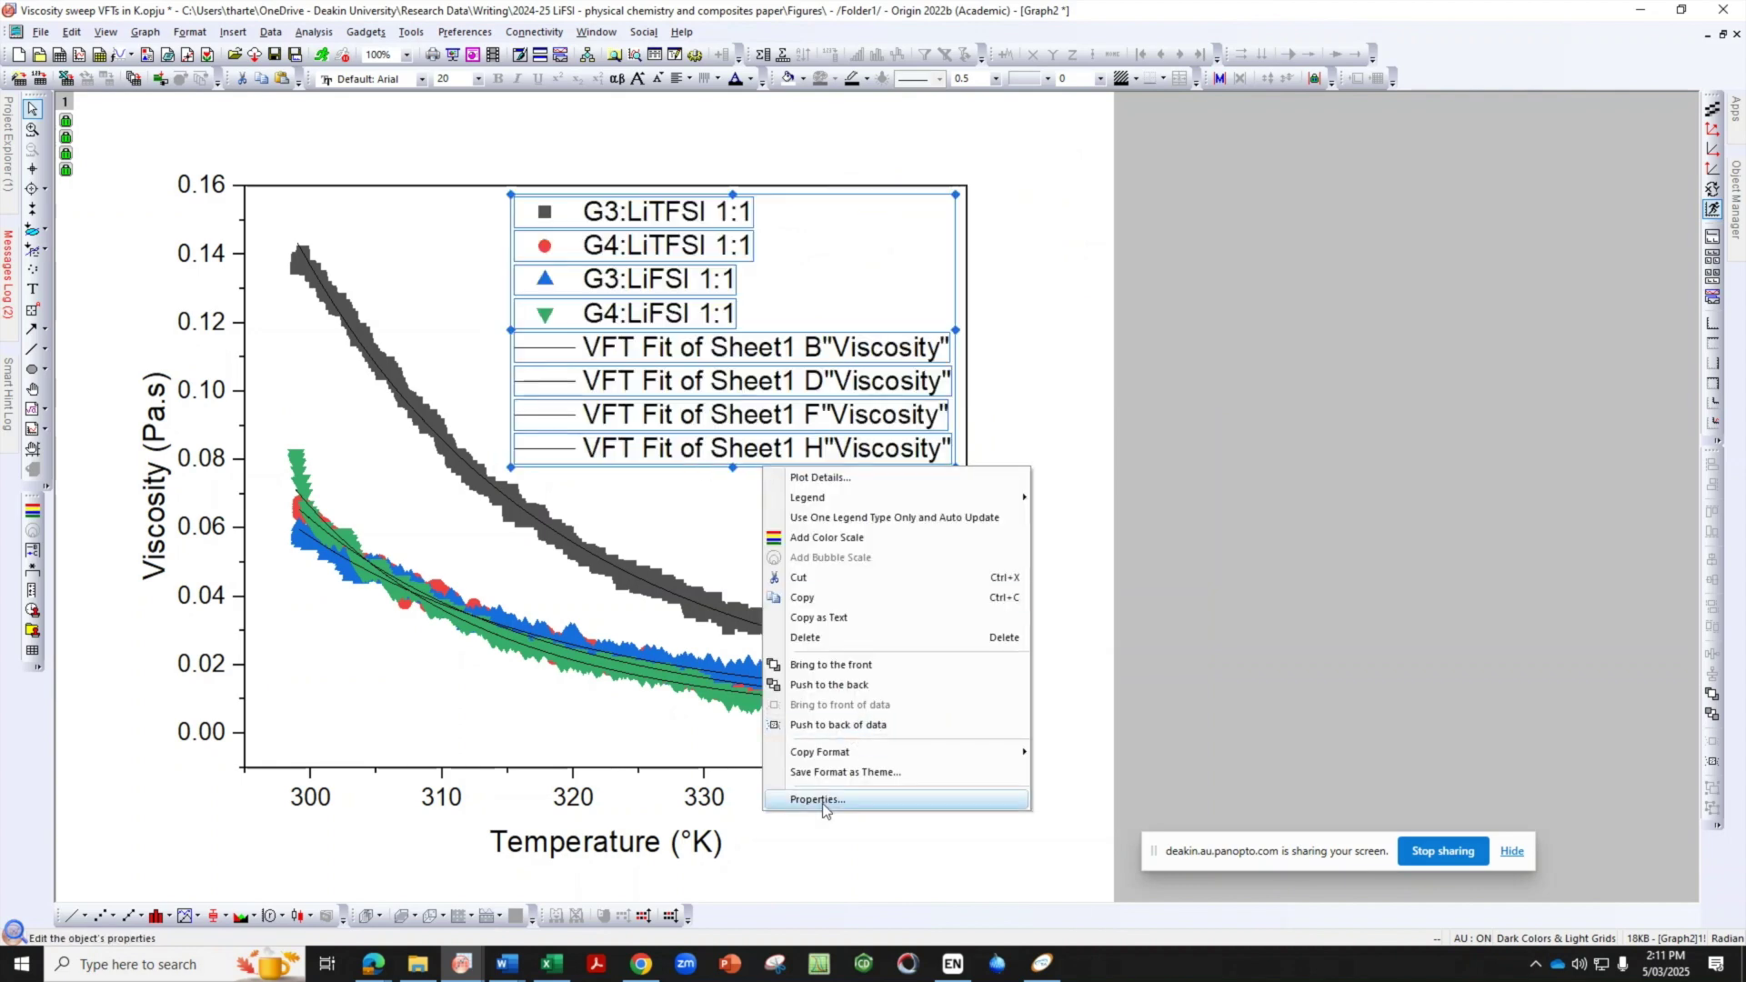
left_click(1064, 193)
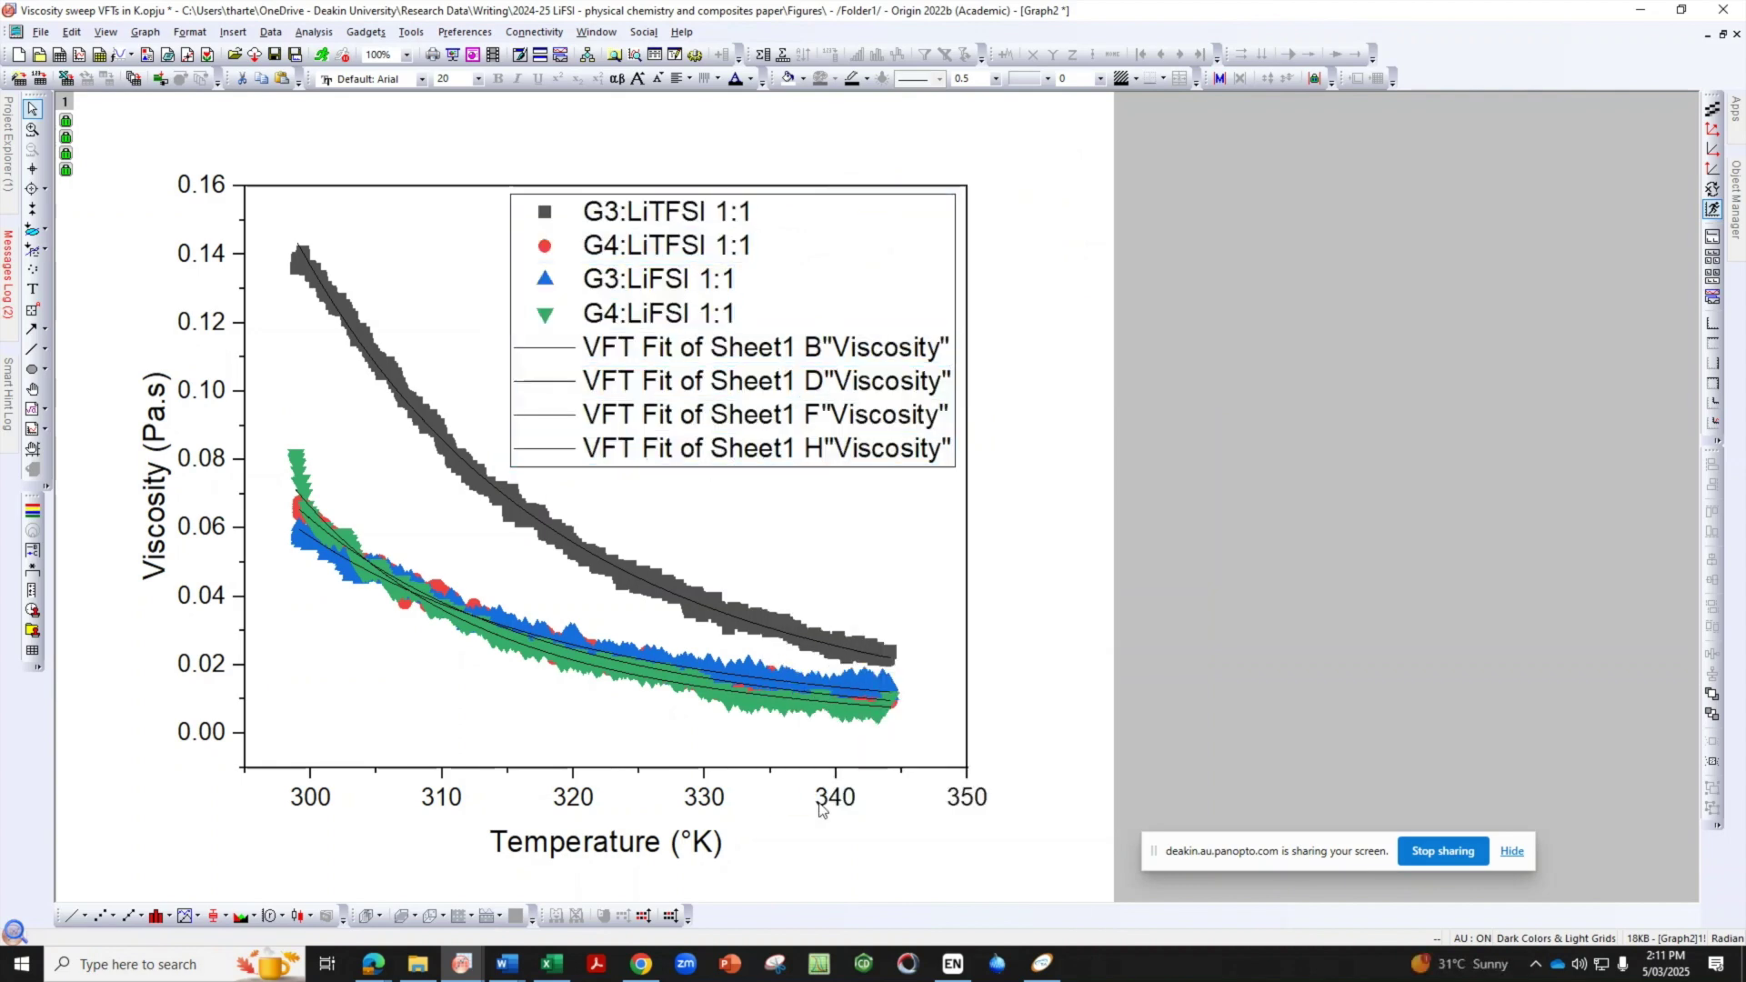
double_click(967, 232)
left_click(691, 269)
left_click(711, 297)
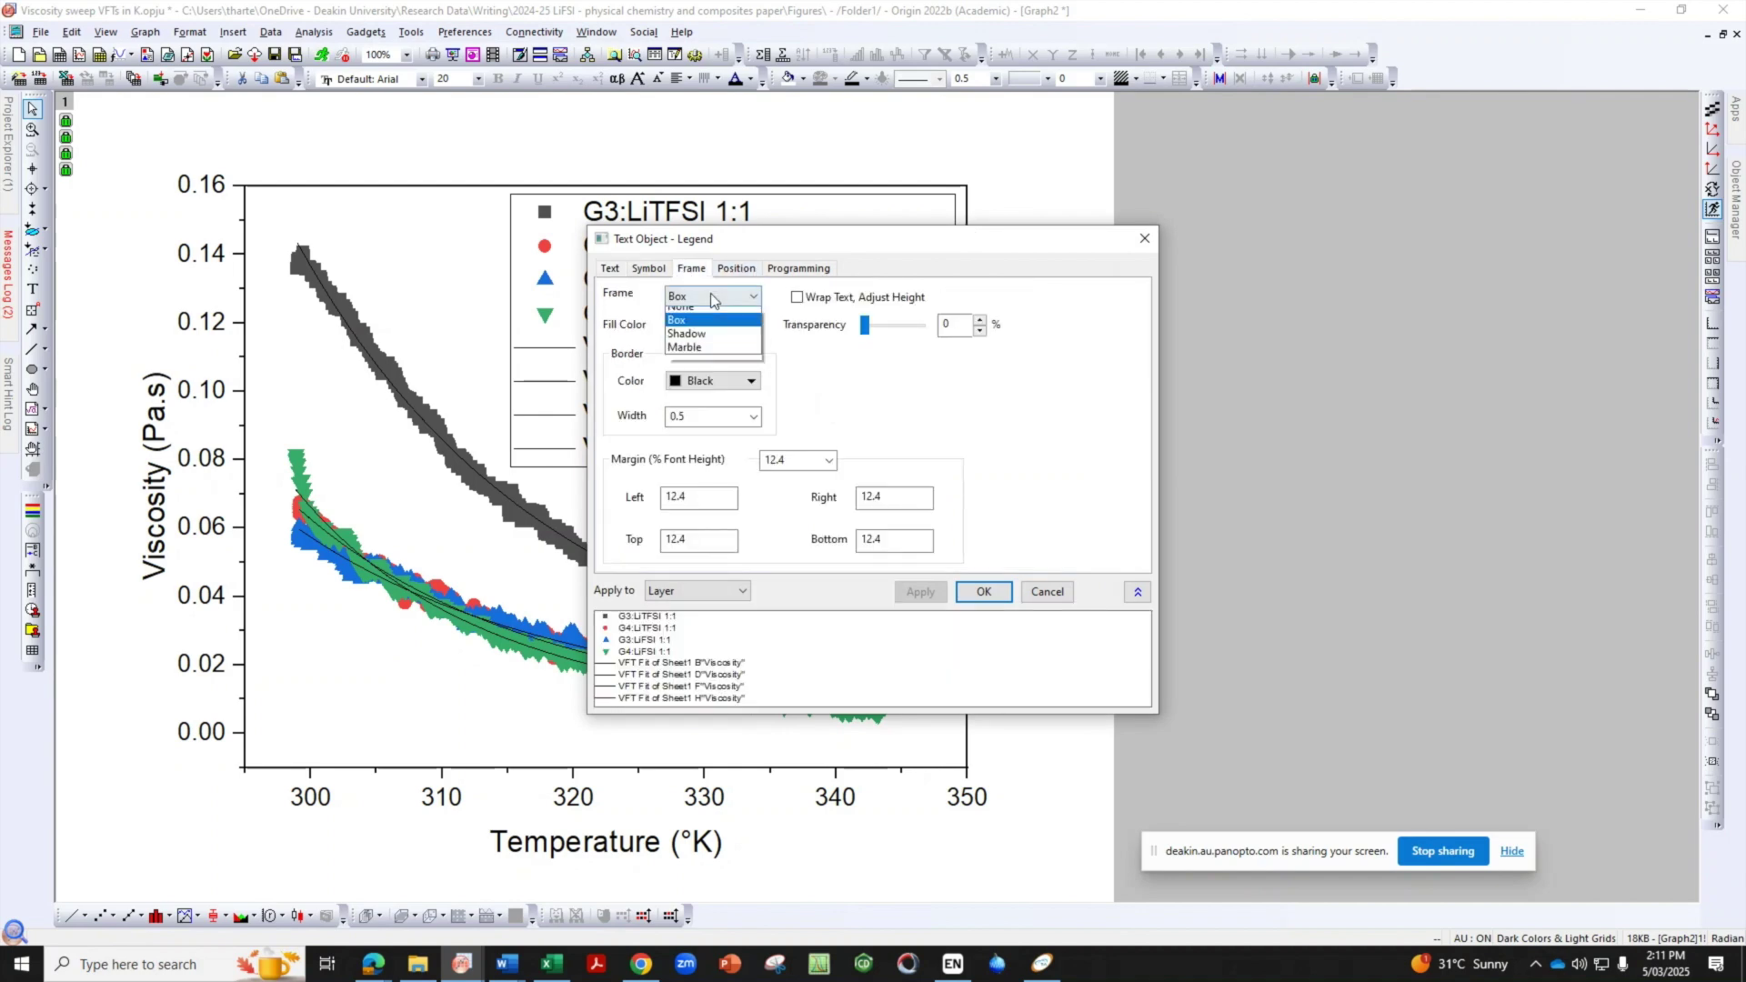
left_click(700, 311)
left_click(967, 593)
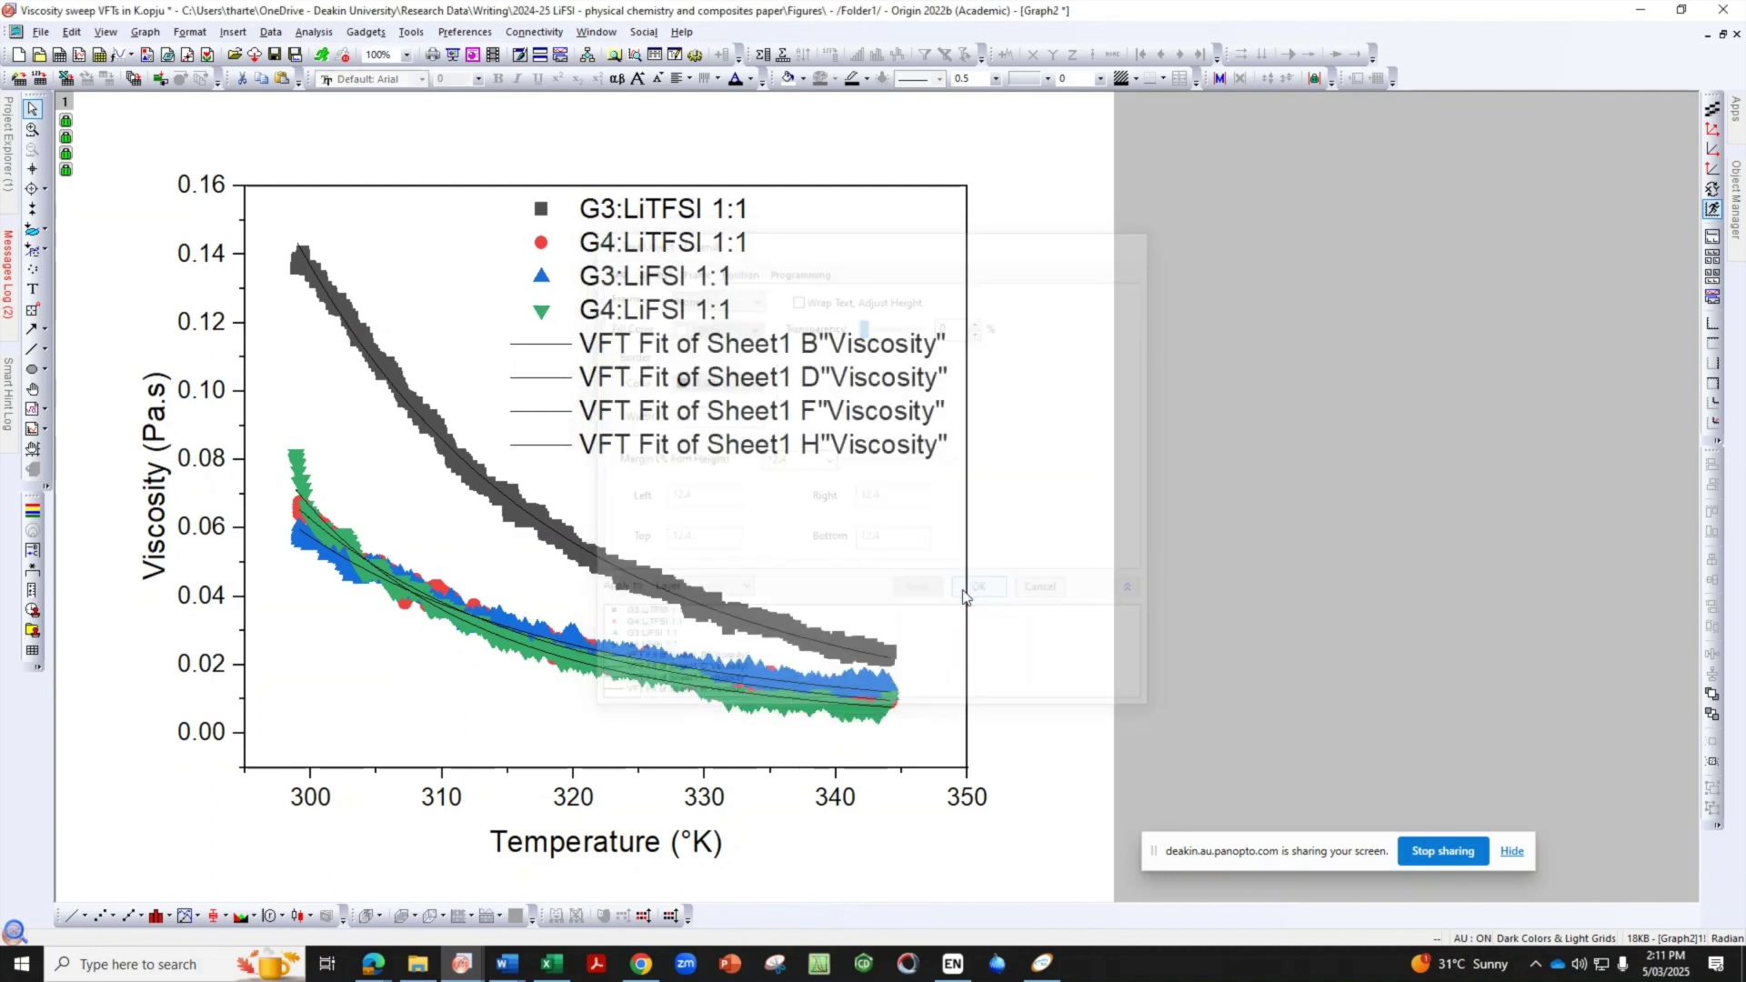
Reduce the symbol size of the four scatter data sets to tiny dots so the fit curves stand out
left_click(428, 414)
double_click(471, 495)
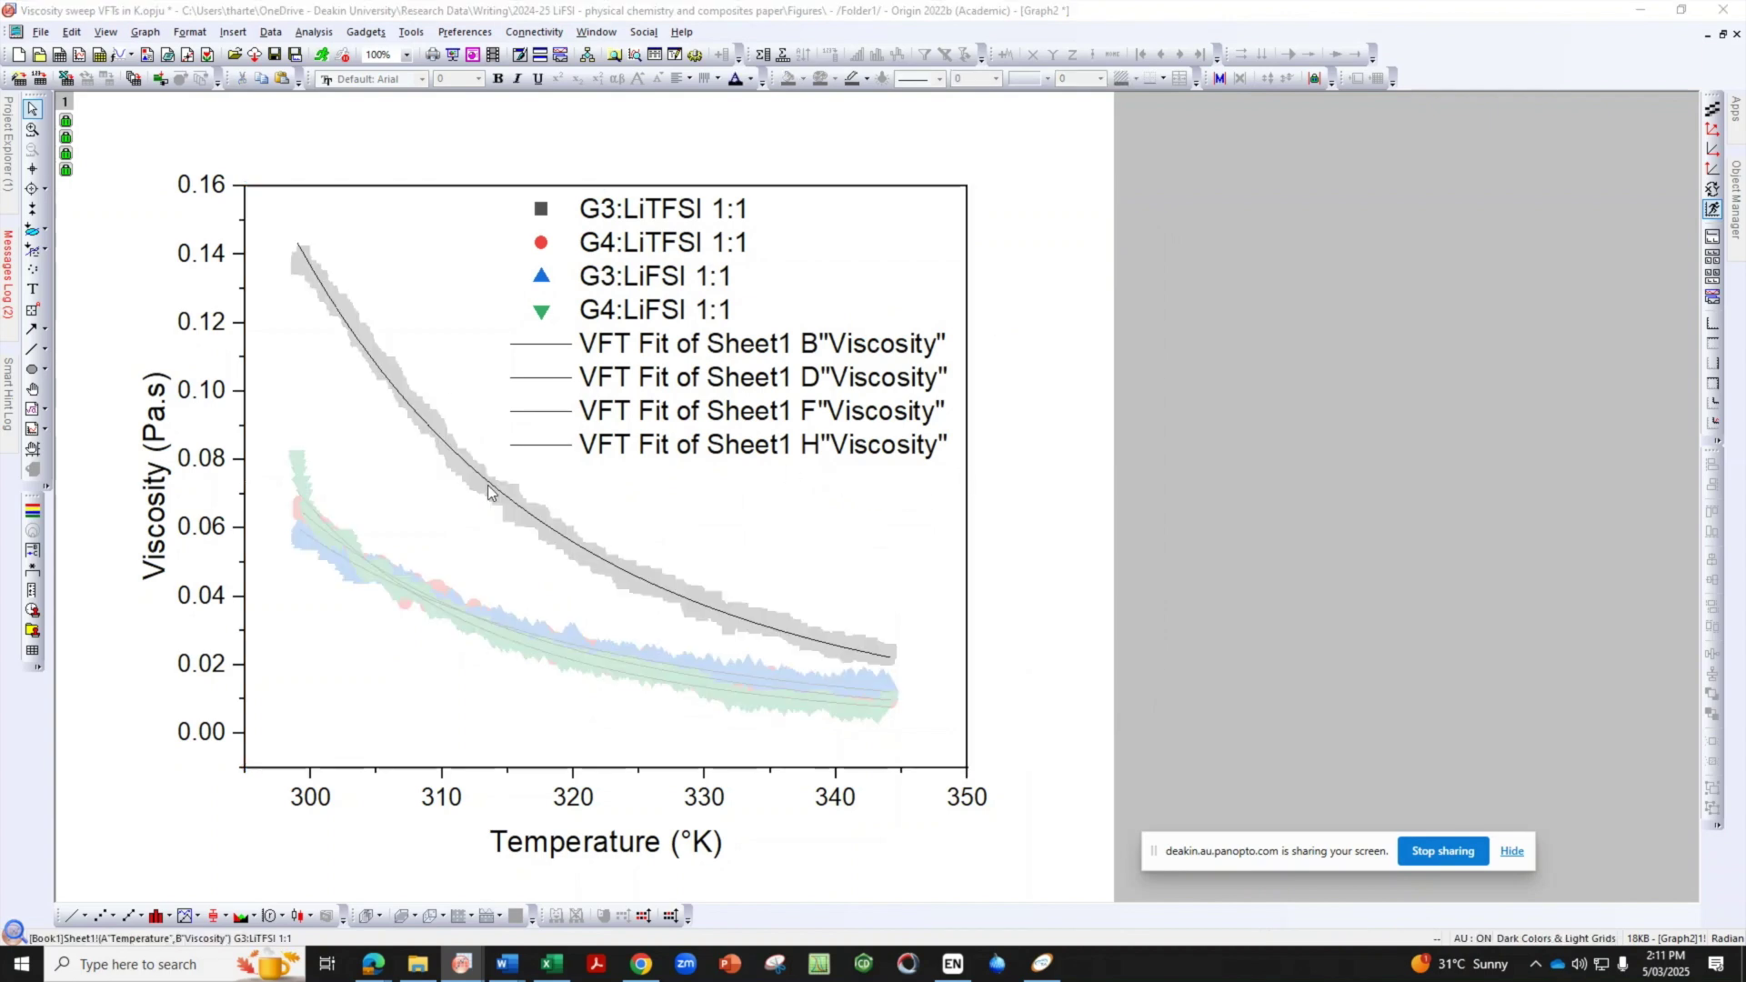
left_click(1102, 782)
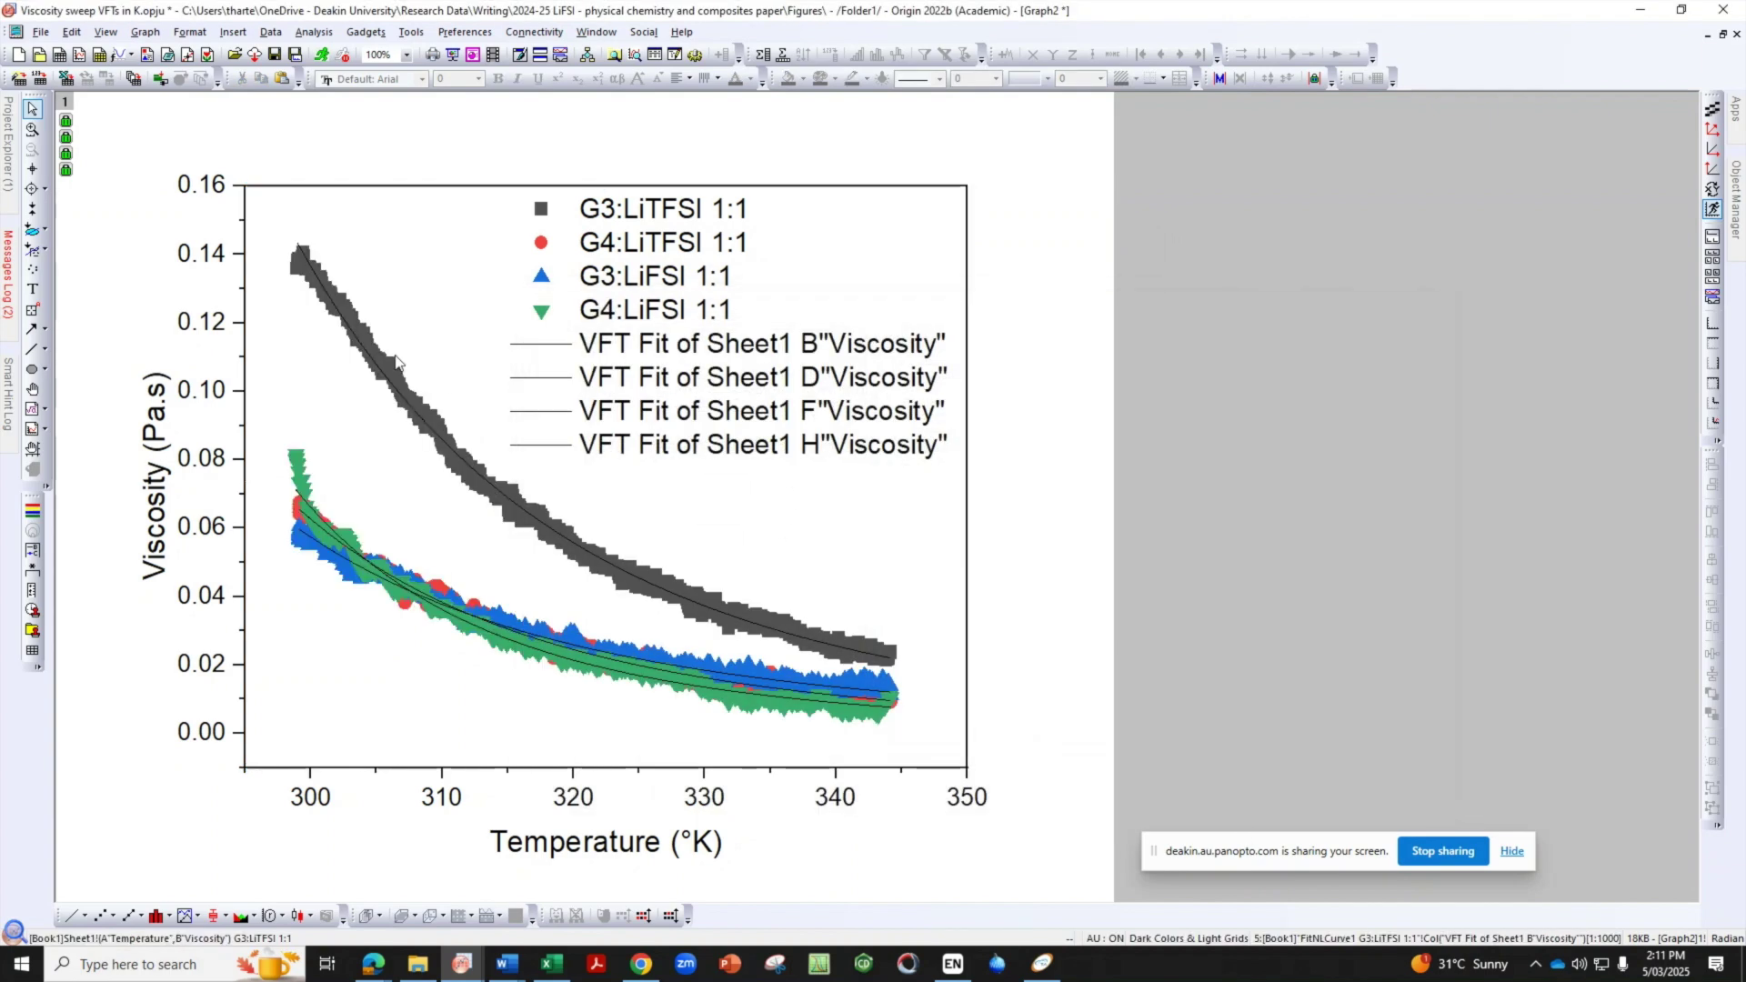
left_click(393, 364)
left_click(486, 298)
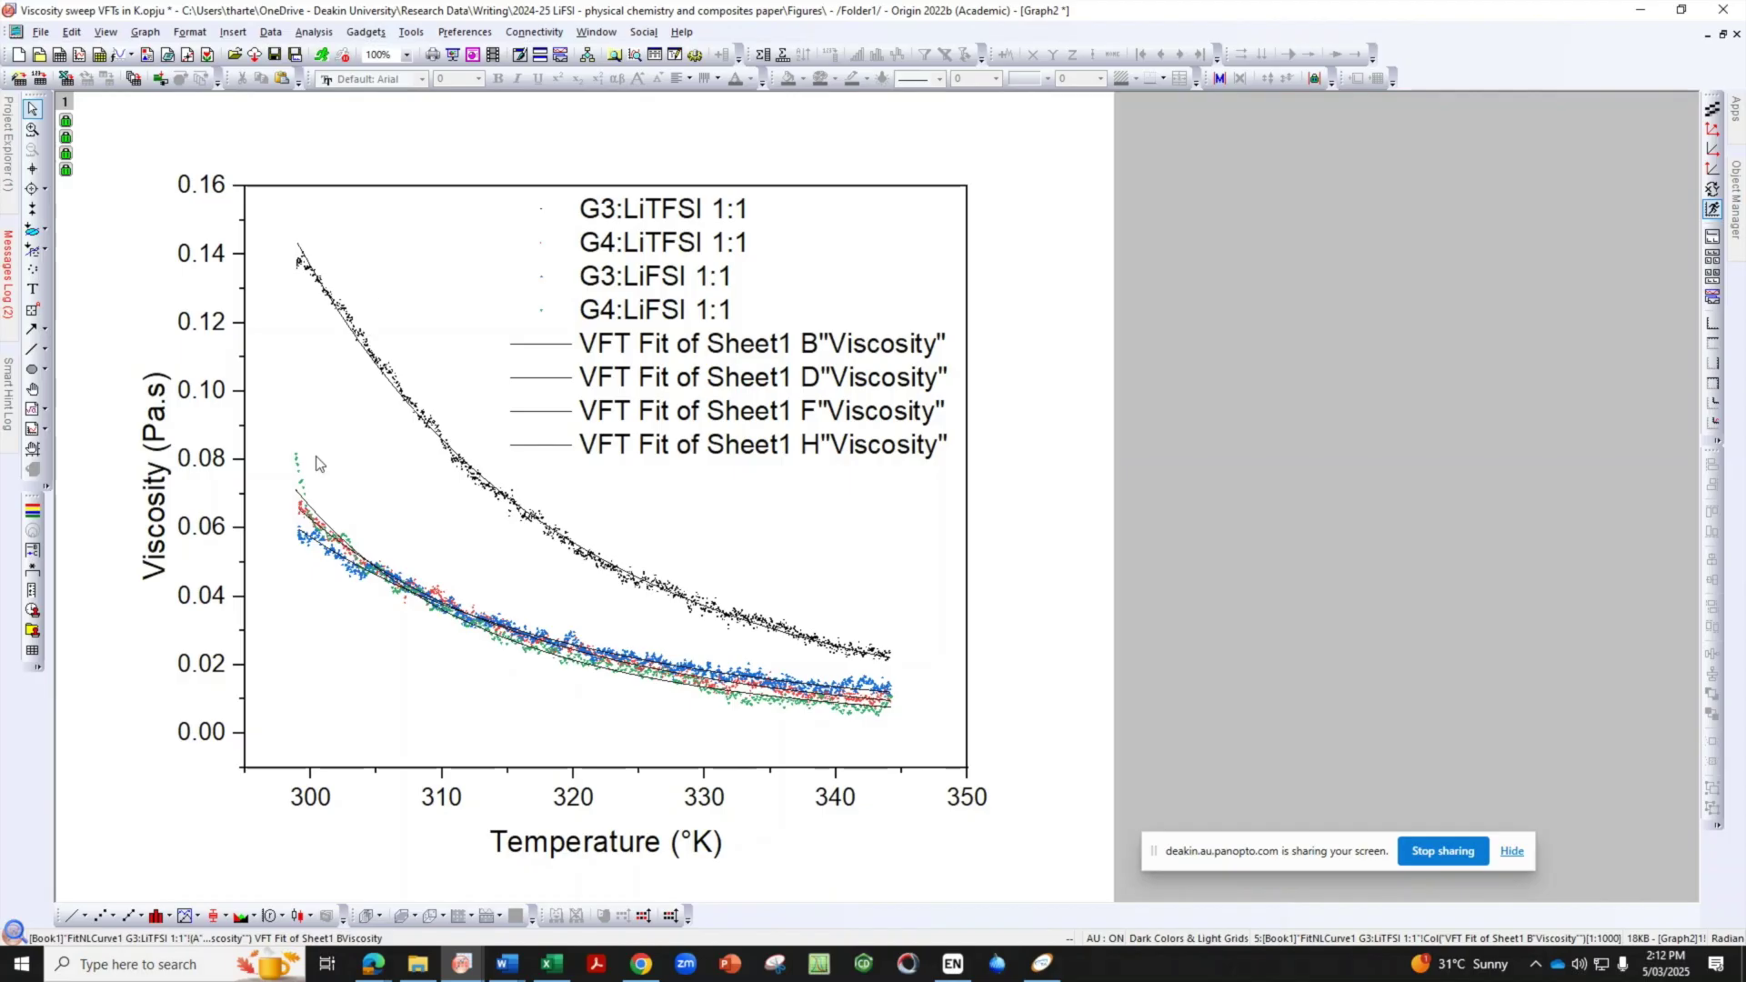
In Book1, open the FitNL1 G4:LiTFSI 1:1 report, copy the Viscosity row of its Summary table and restore the window down
mouse_move(7, 146)
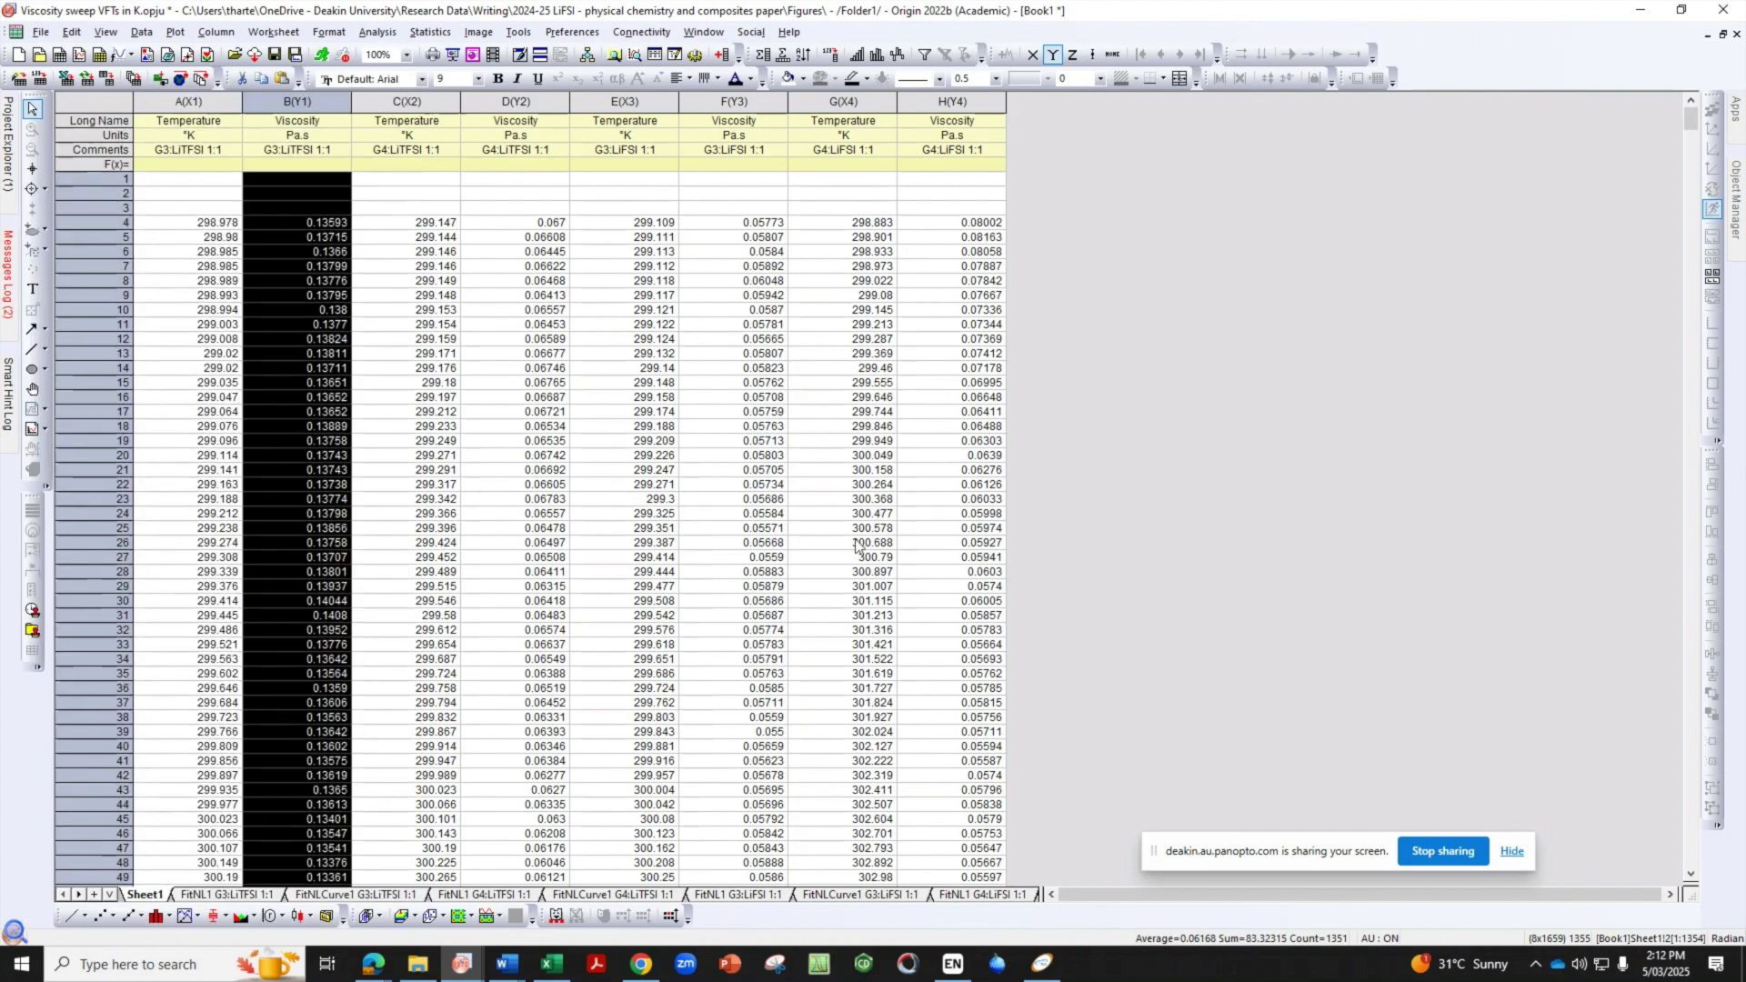
left_click(261, 897)
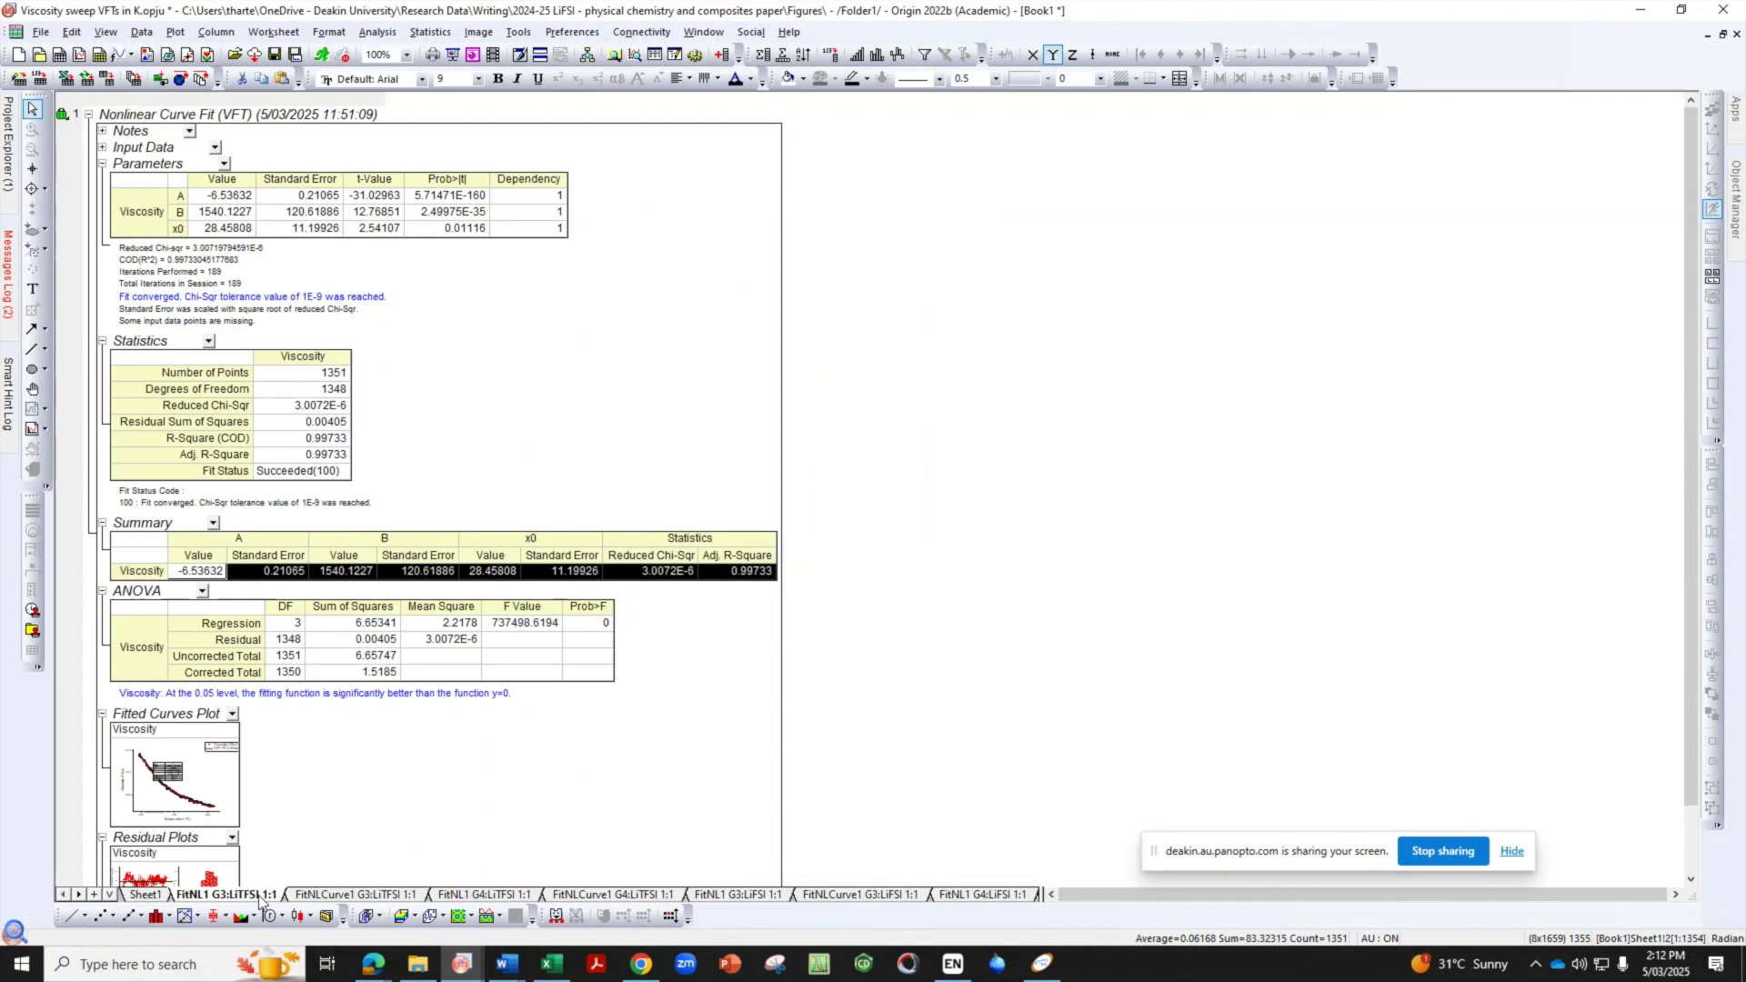
left_click(492, 423)
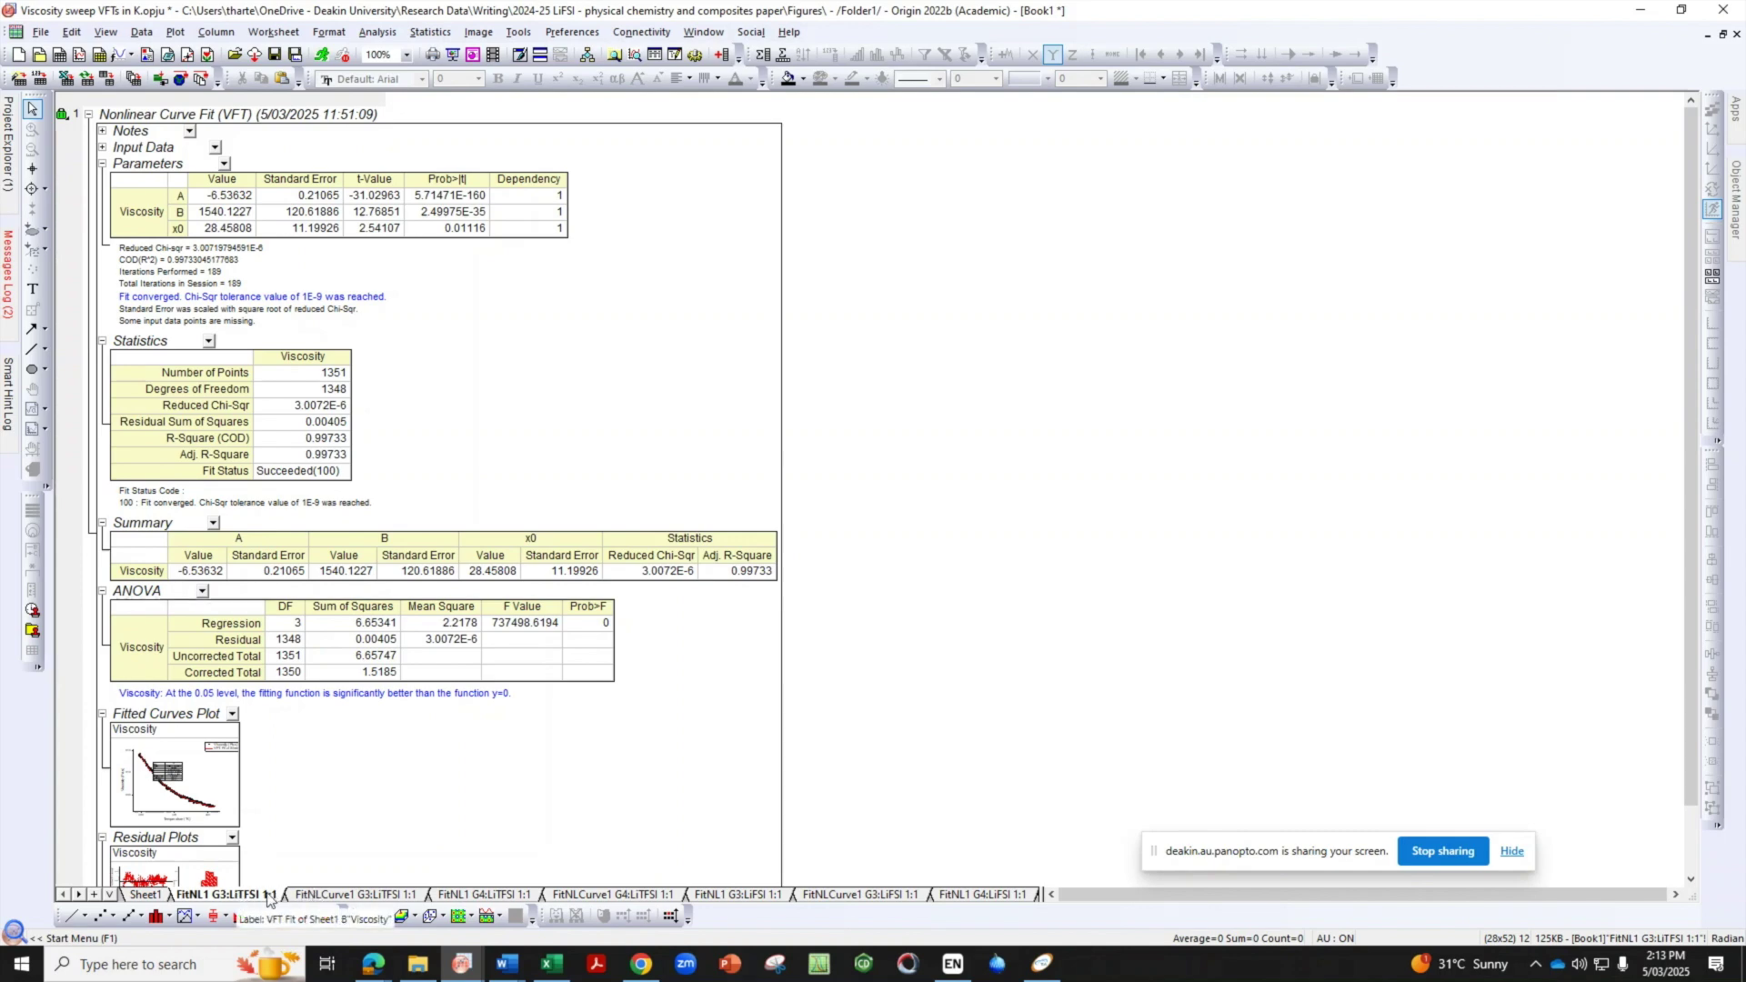
left_click(492, 898)
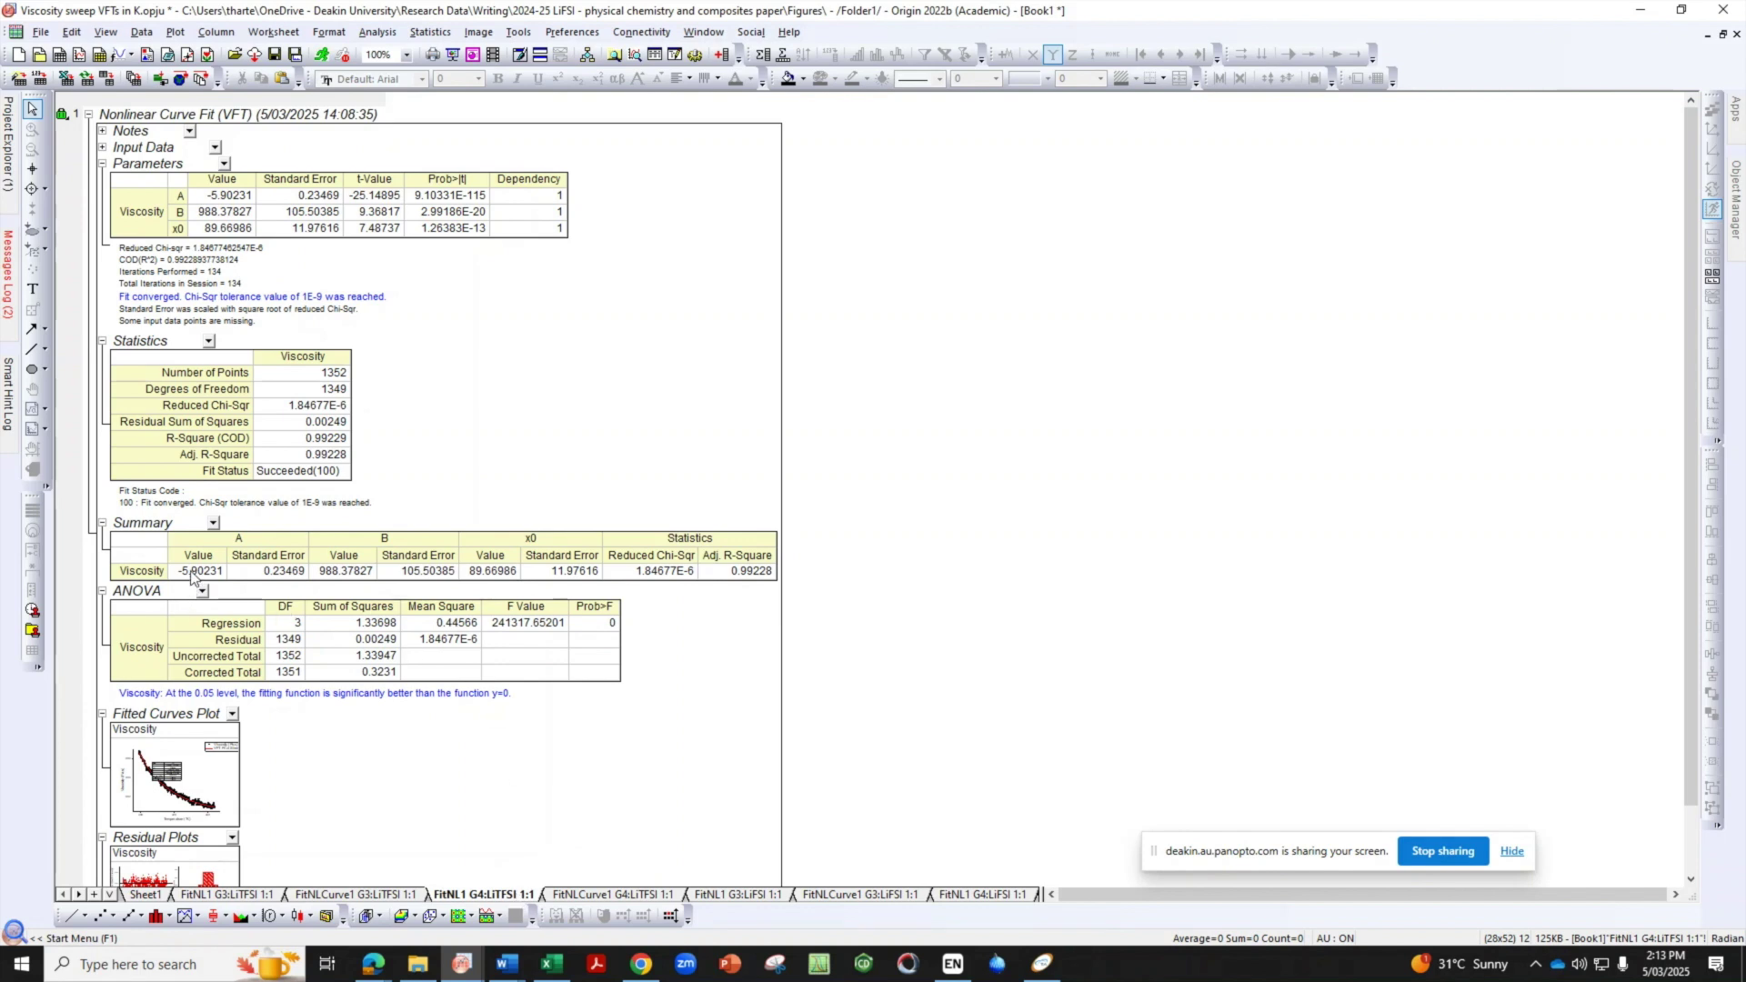
left_click_drag(193, 575, 773, 573)
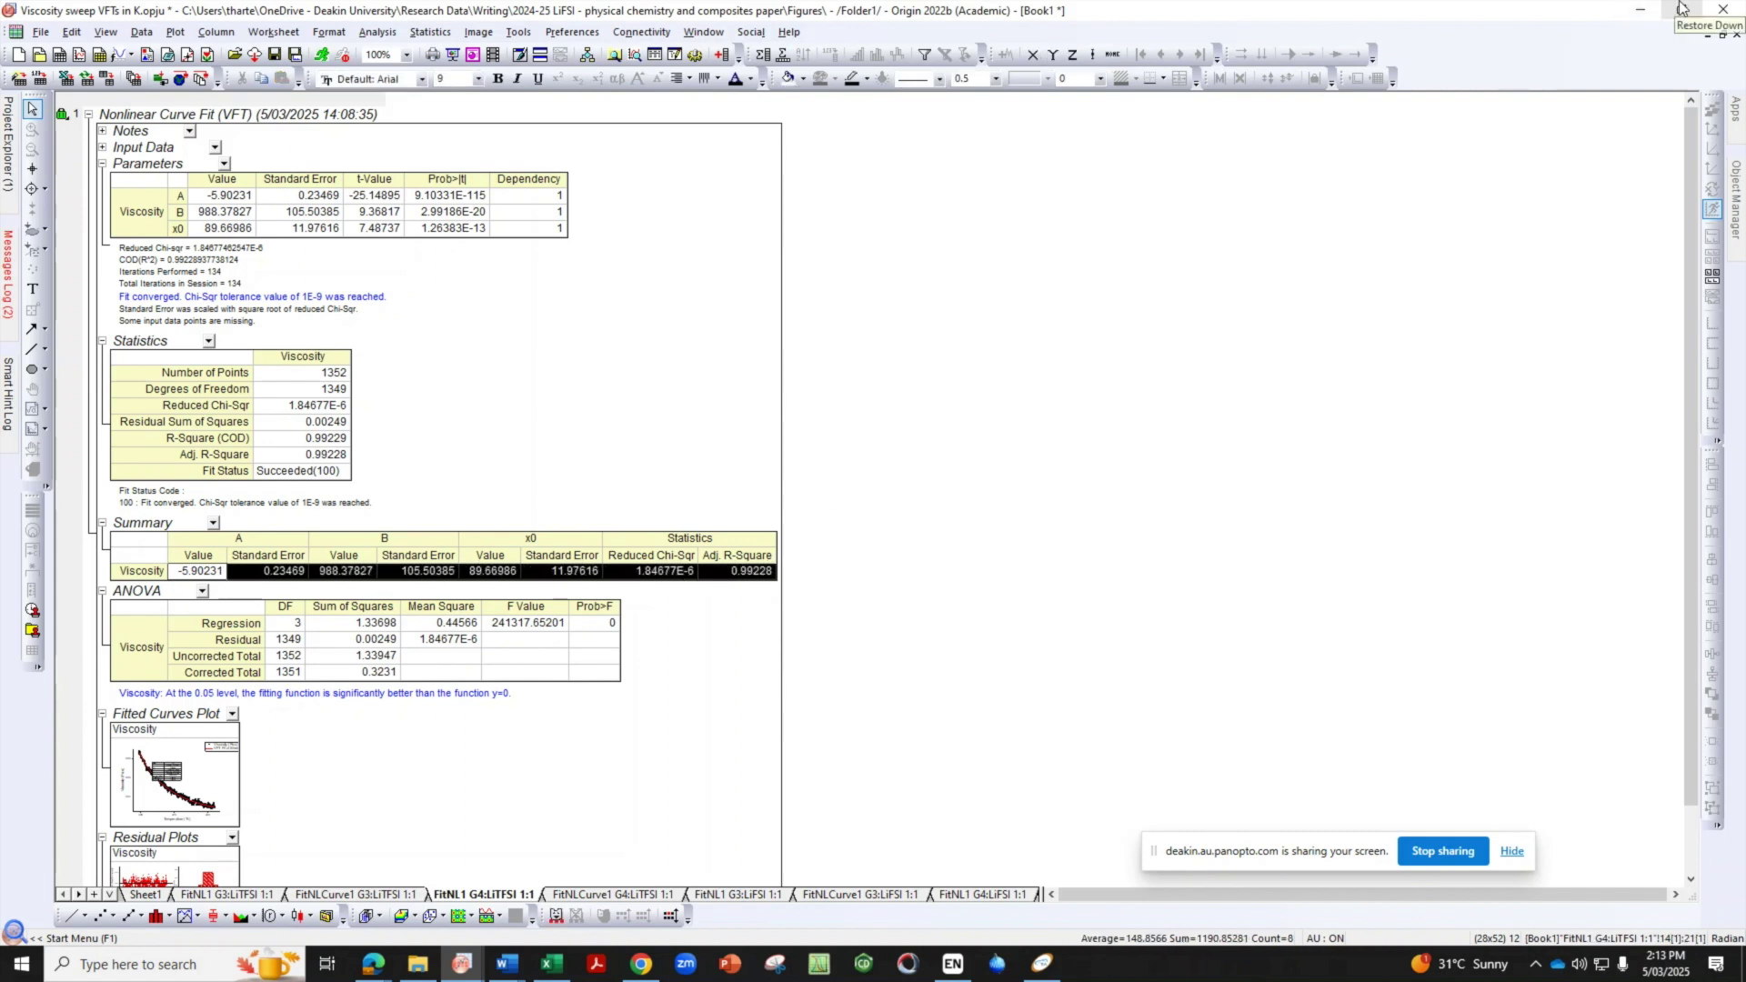
left_click(1681, 8)
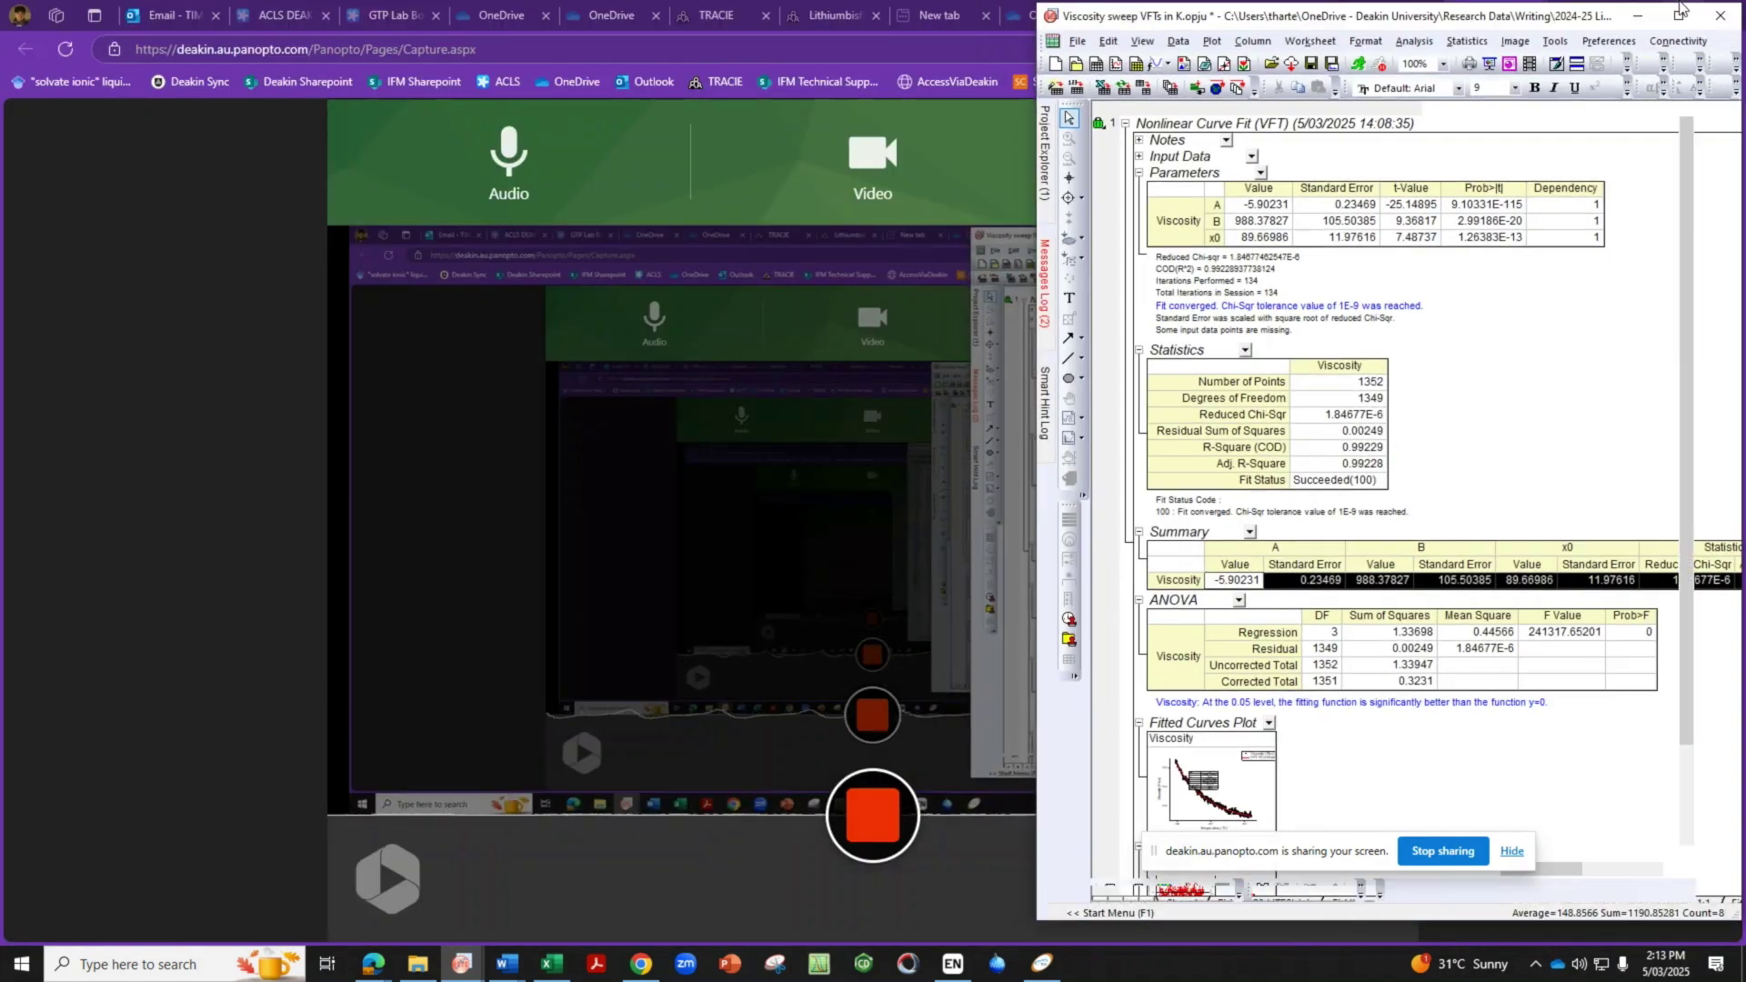
Switch to VFT Plots.xlsx in Excel and paste the copied fit values into the G4:LiTFSI 1:1 row, starting at B3
key("alt+Tab")
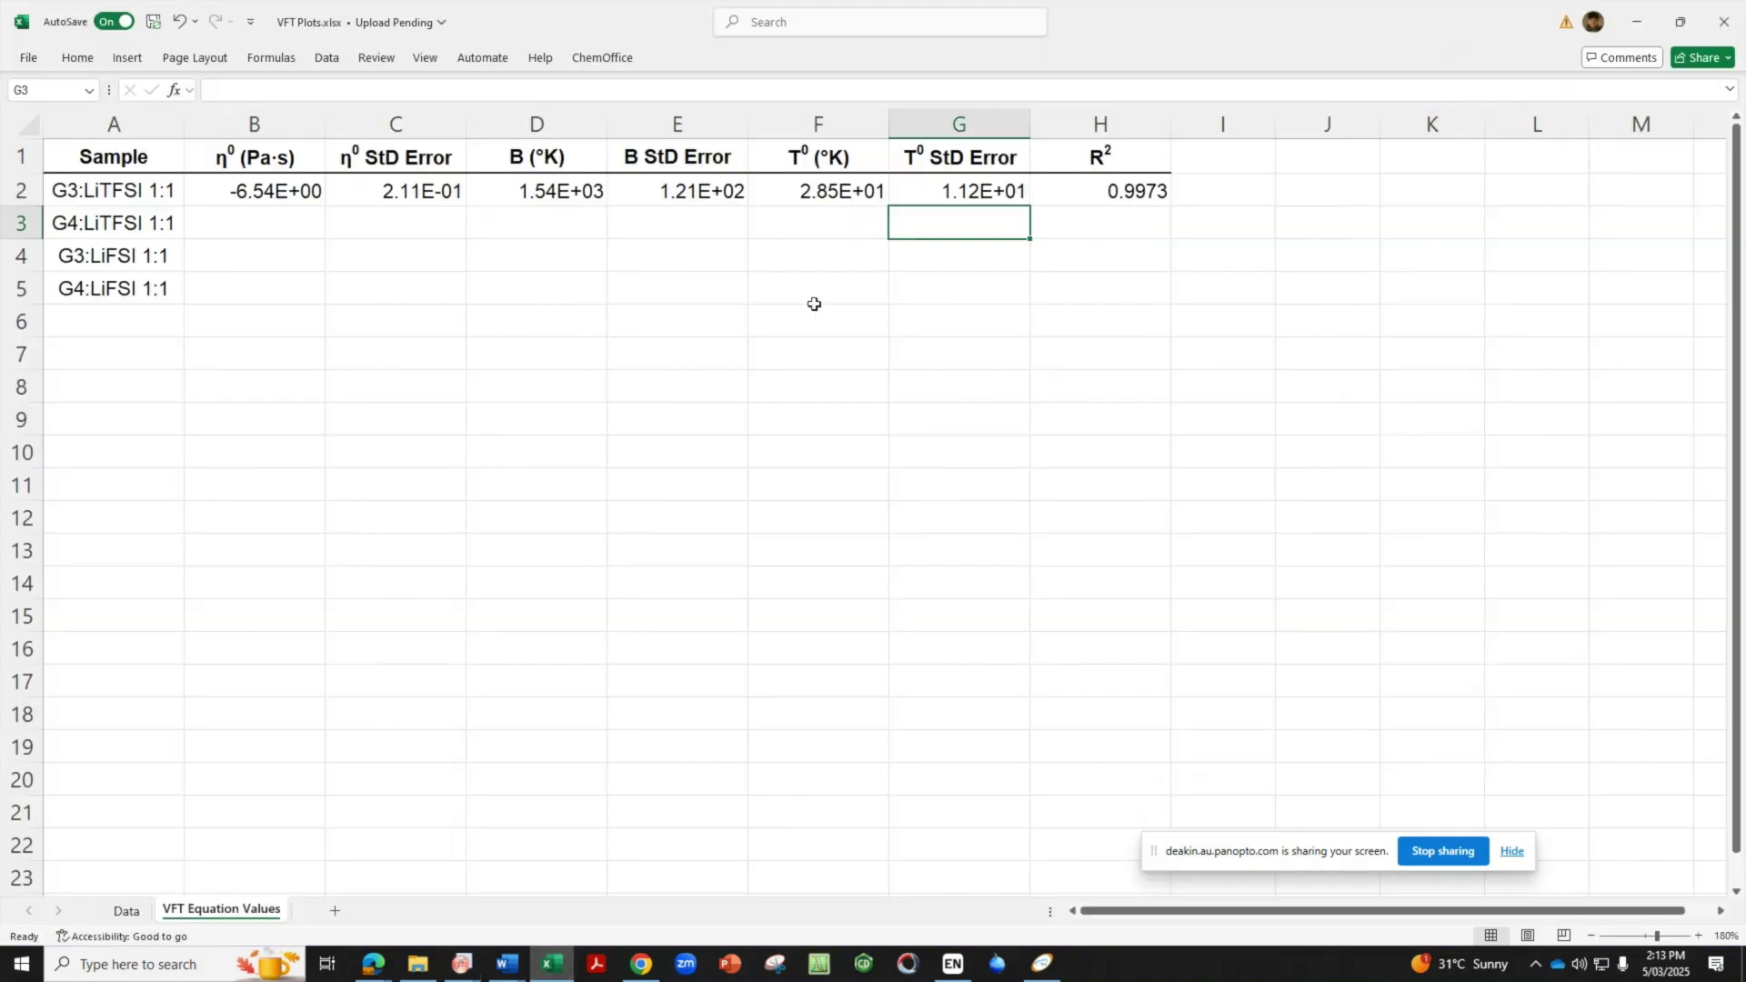
left_click(279, 231)
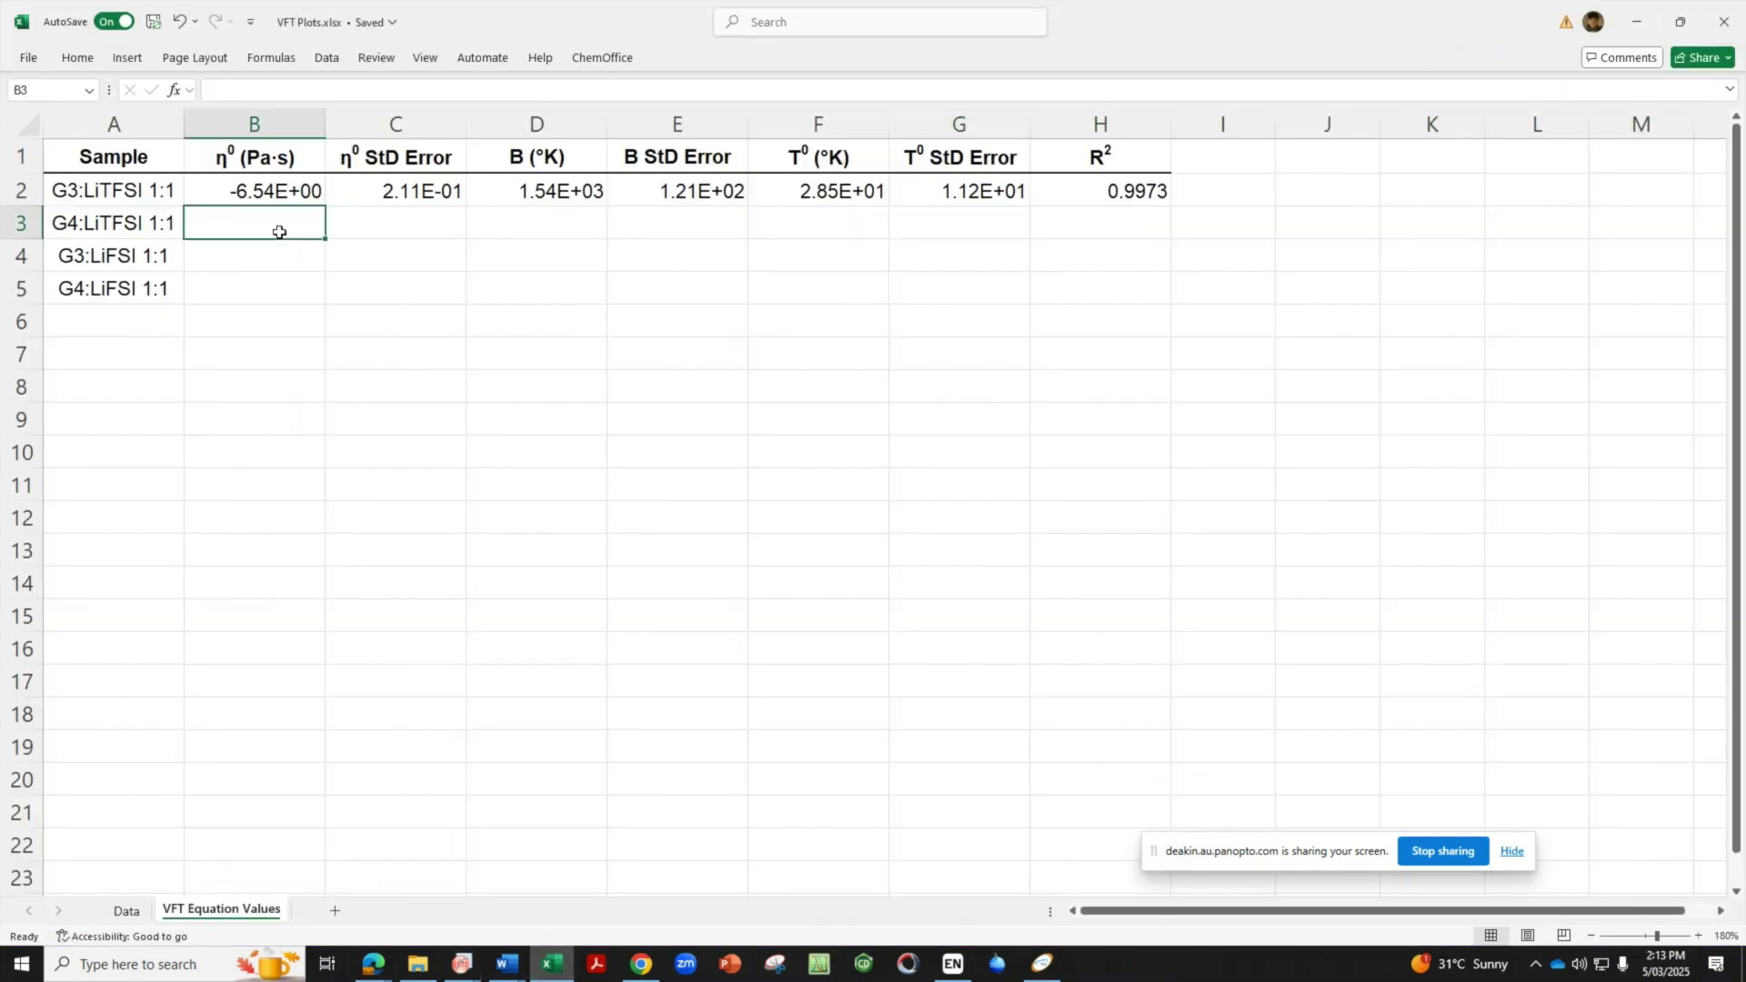
type("-5.90231\t0.23469\t988.37827\t105.50385\t89.66986\t11.97616\t1.85E-06\t0.99228")
Delete the reduced chi-square value in H3 and move the adjusted R-square value 0.99228 from I3 into H3
left_click(1128, 225)
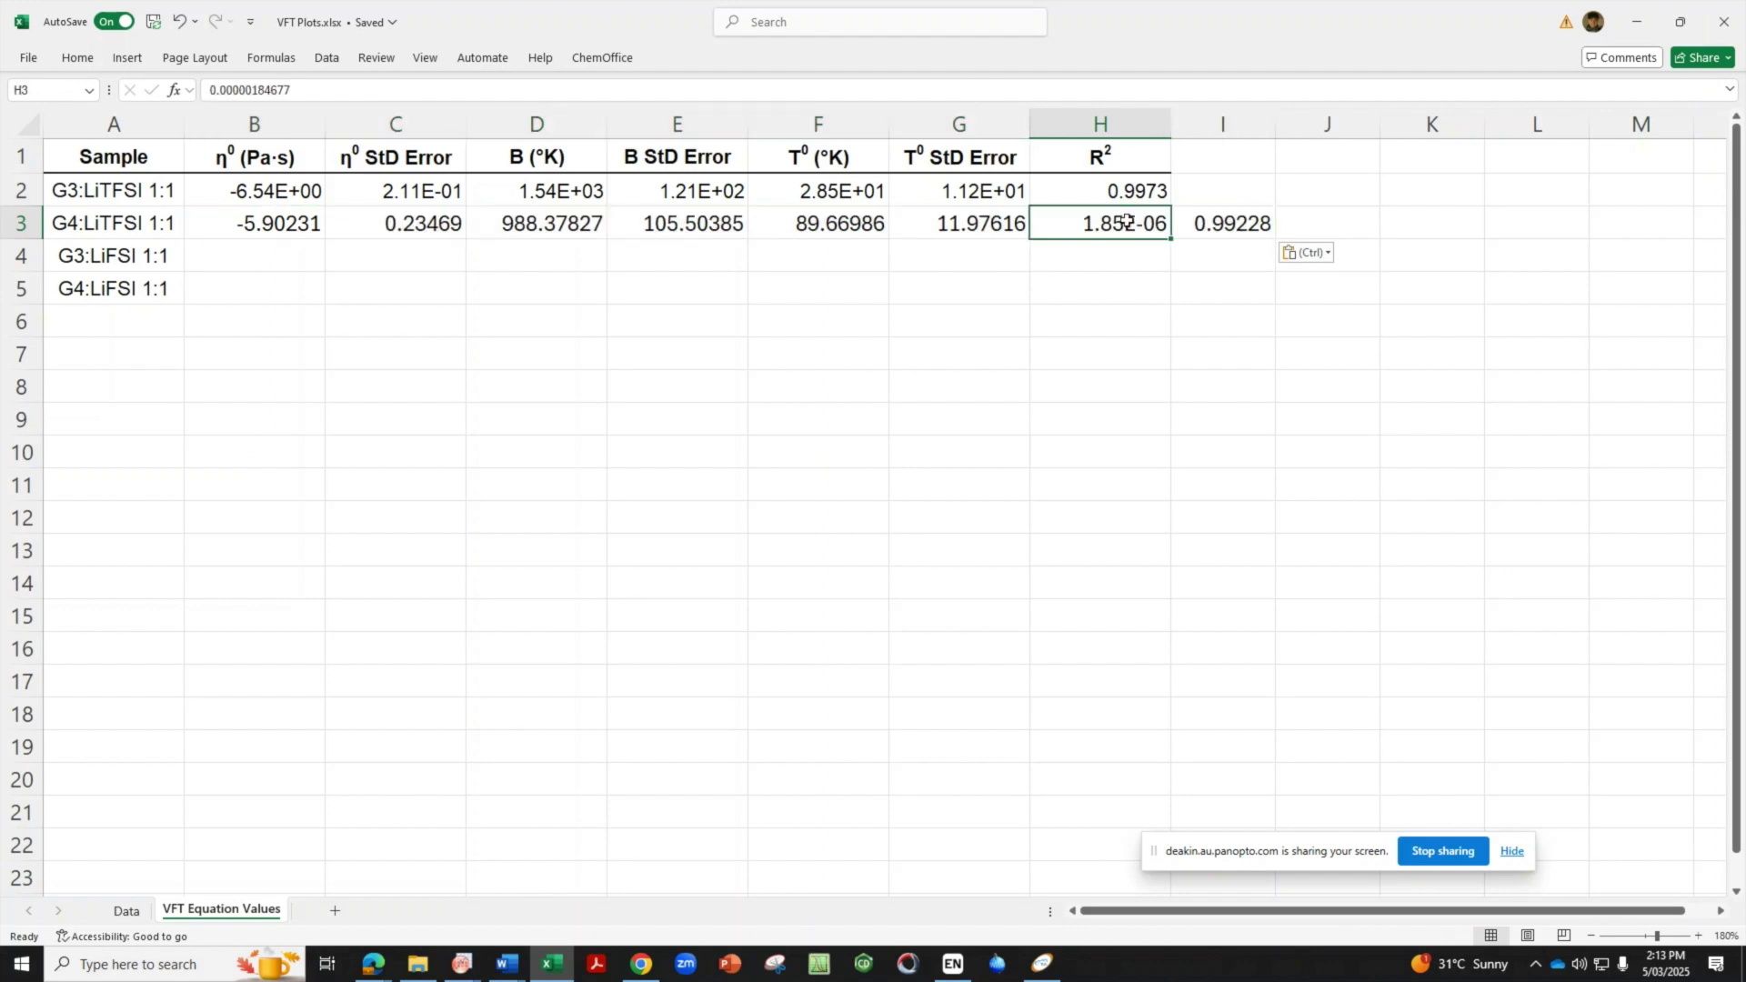
key("Delete")
left_click(1220, 229)
key("ctrl+c")
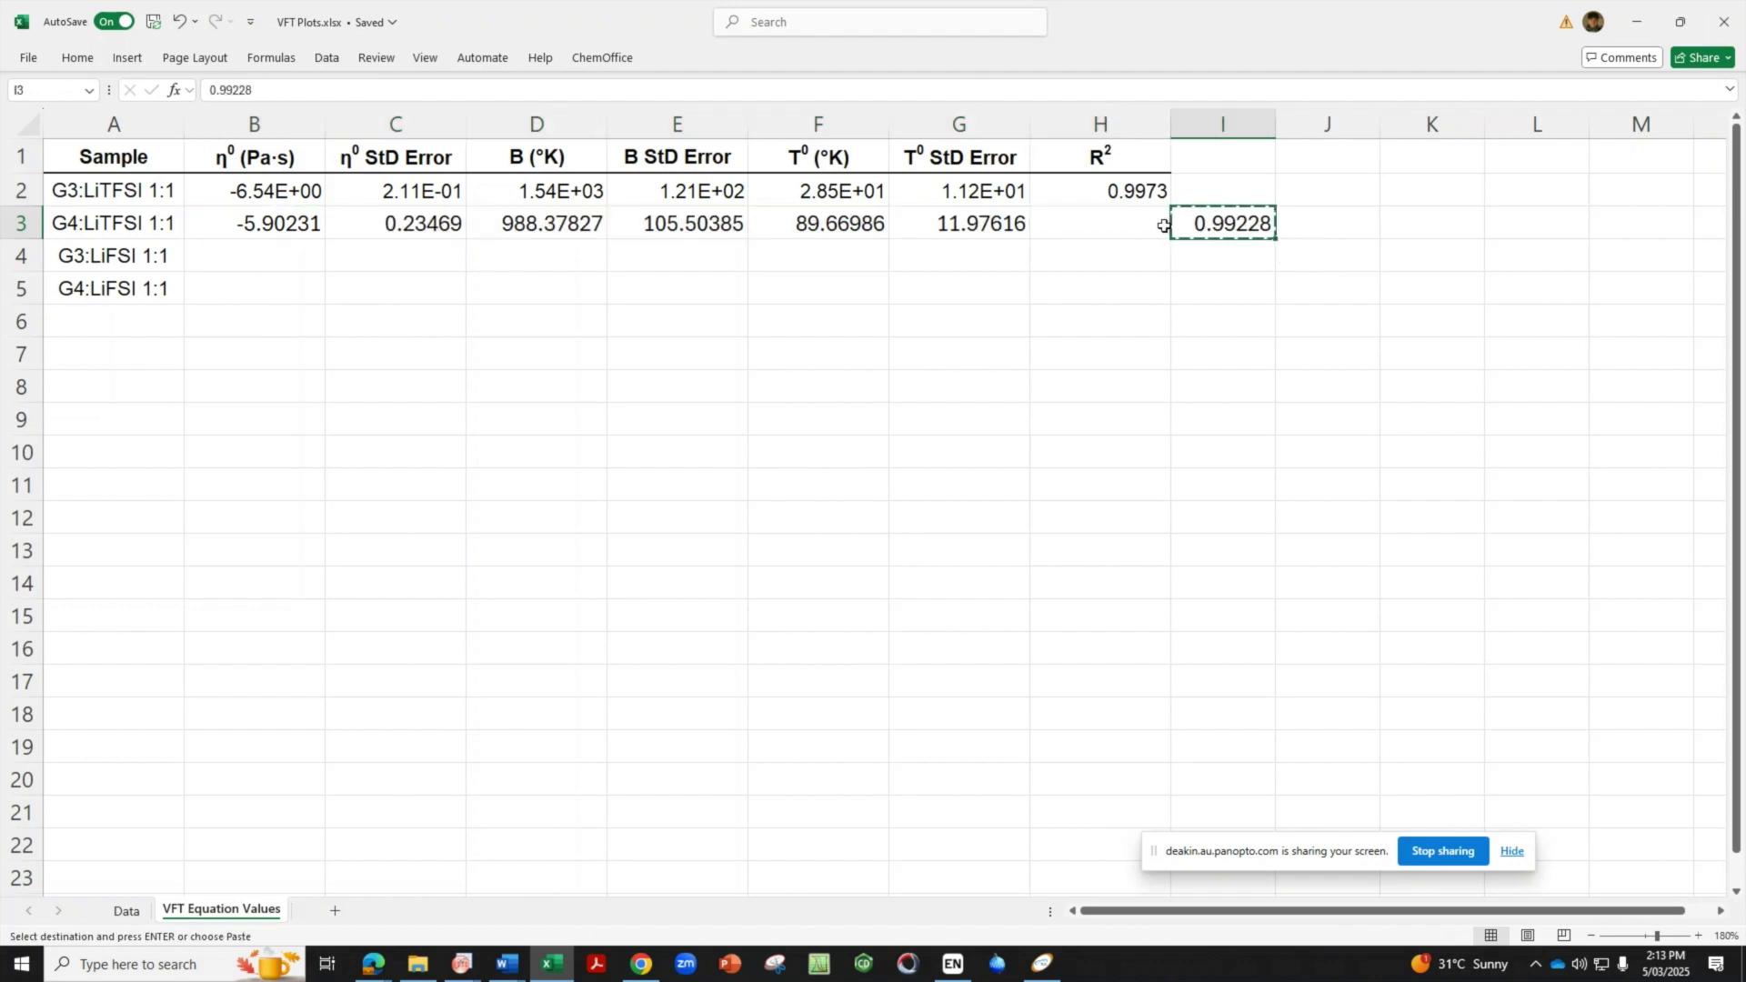
left_click(1152, 225)
key("ctrl+v")
Copy the scientific number formatting of B2 onto the G4:LiTFSI 1:1 fit values in B3:G3
left_click(223, 182)
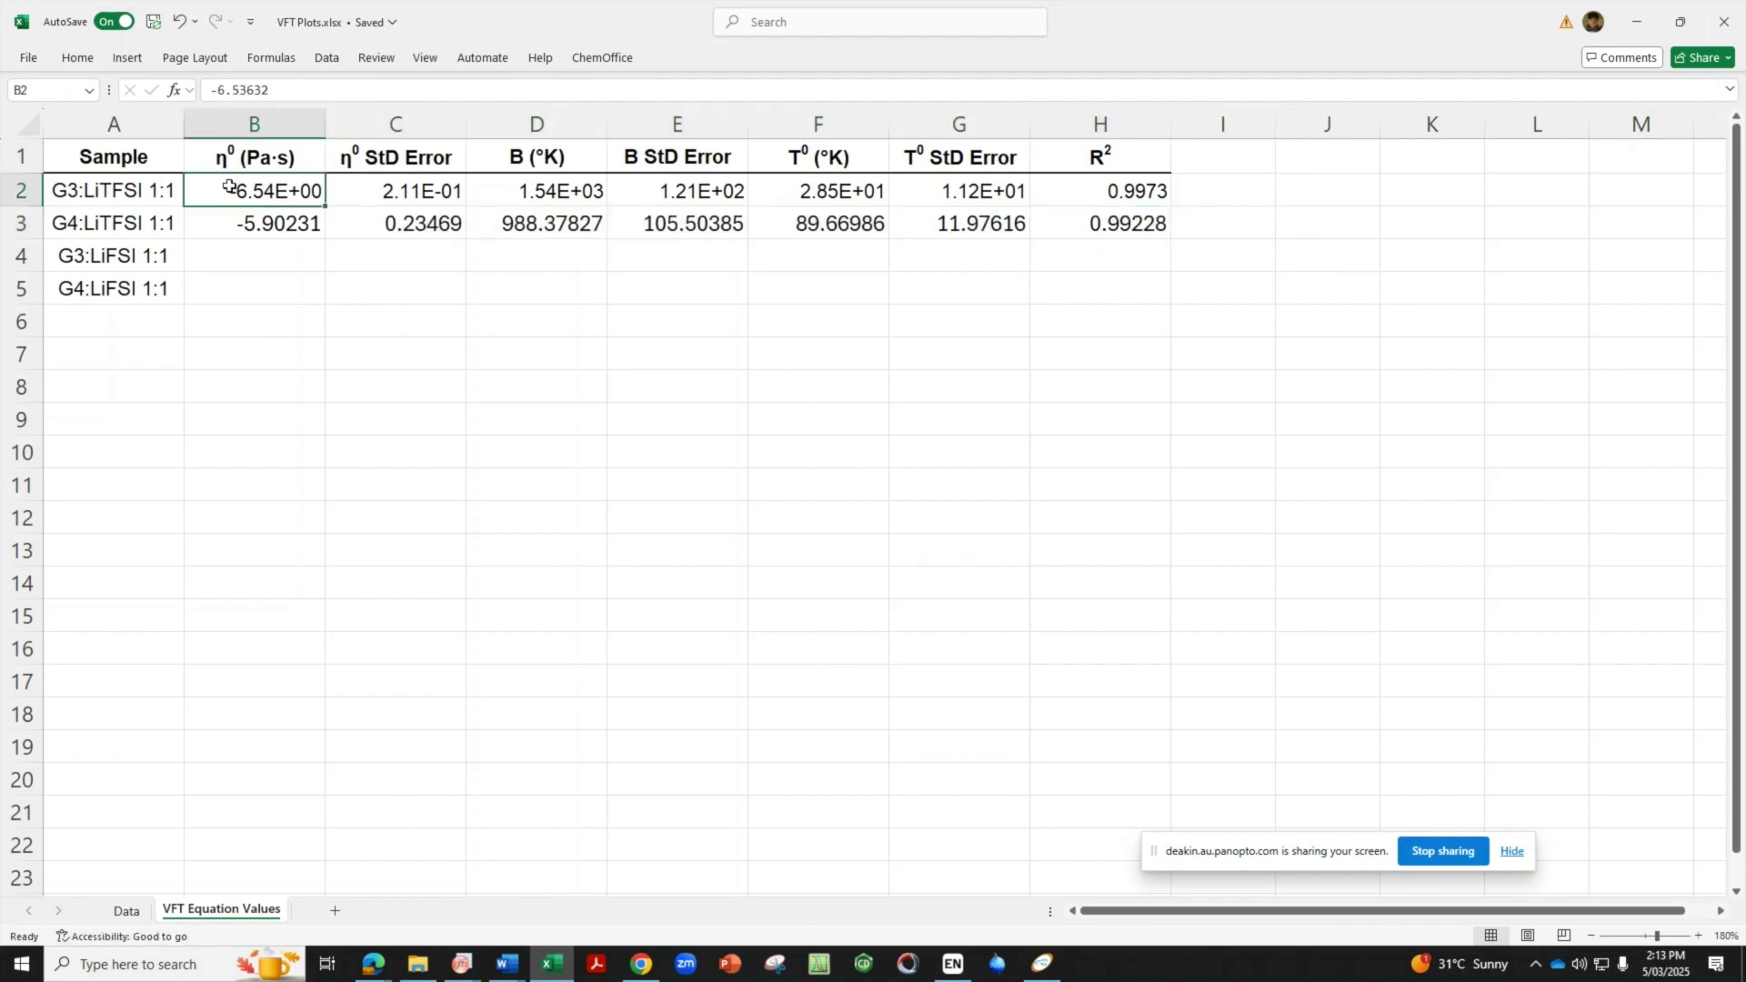
left_click(78, 60)
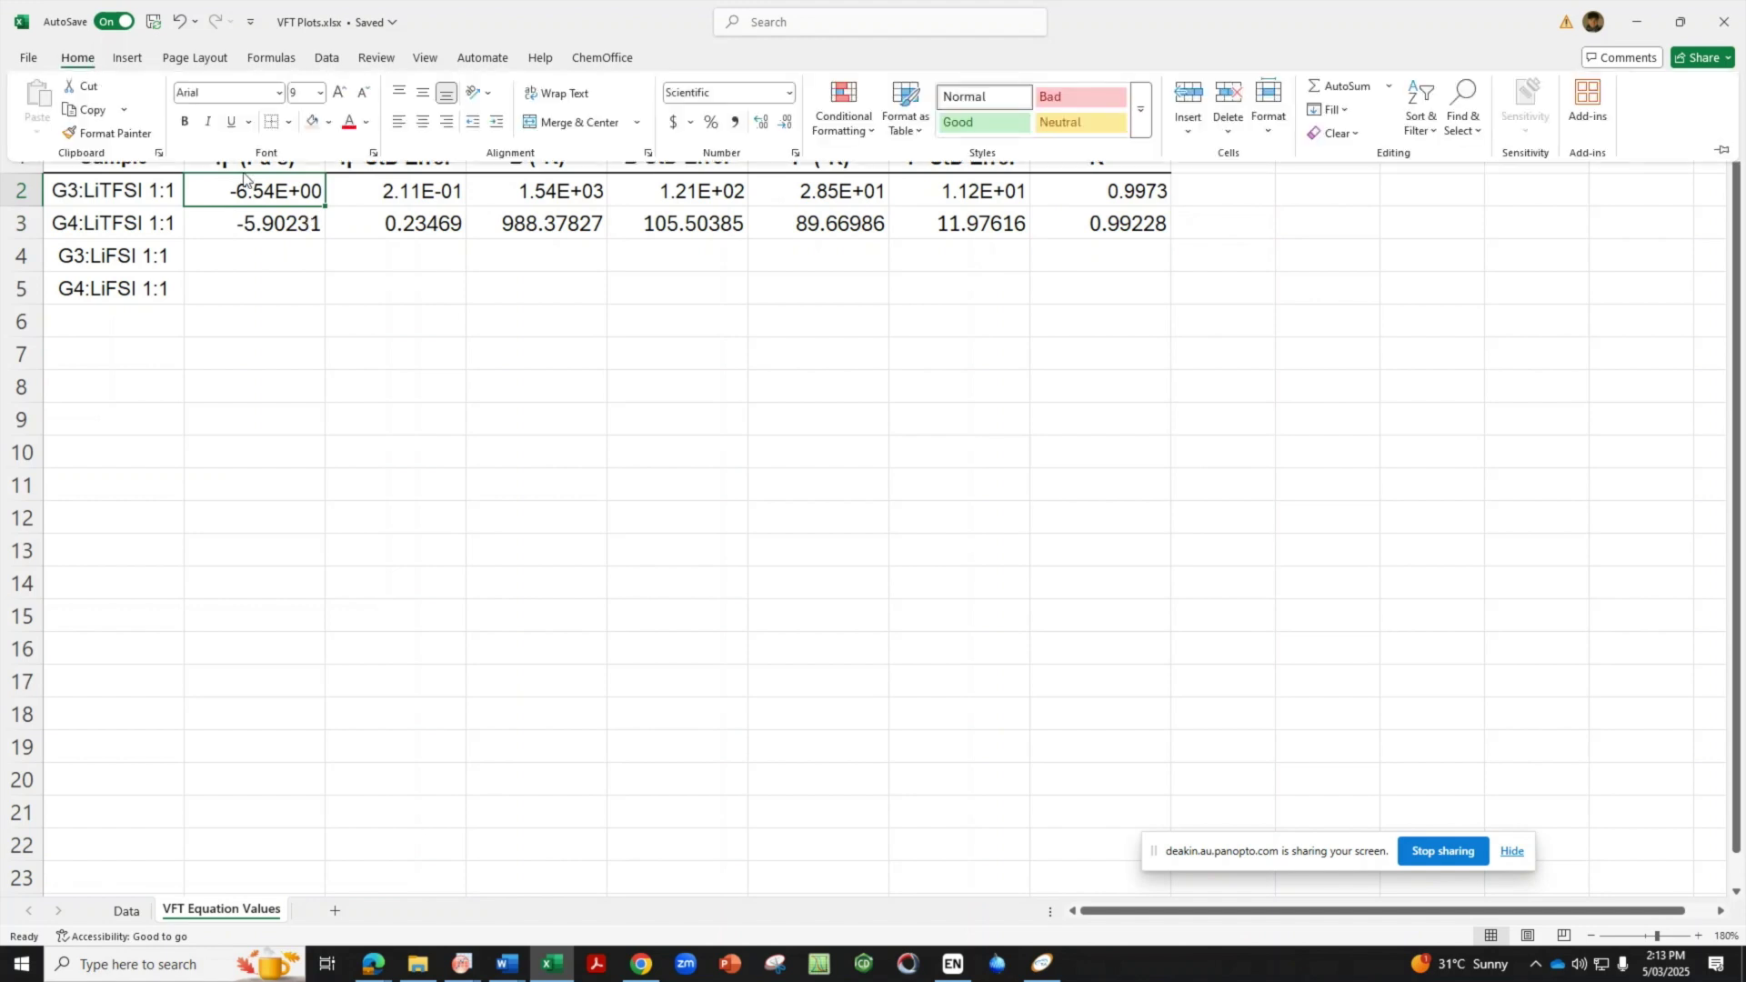
left_click(108, 135)
left_click_drag(273, 193, 1016, 220)
Copy the R² formatting of H2 onto H3, and select B4 in the G3:LiFSI 1:1 row
left_click(1132, 190)
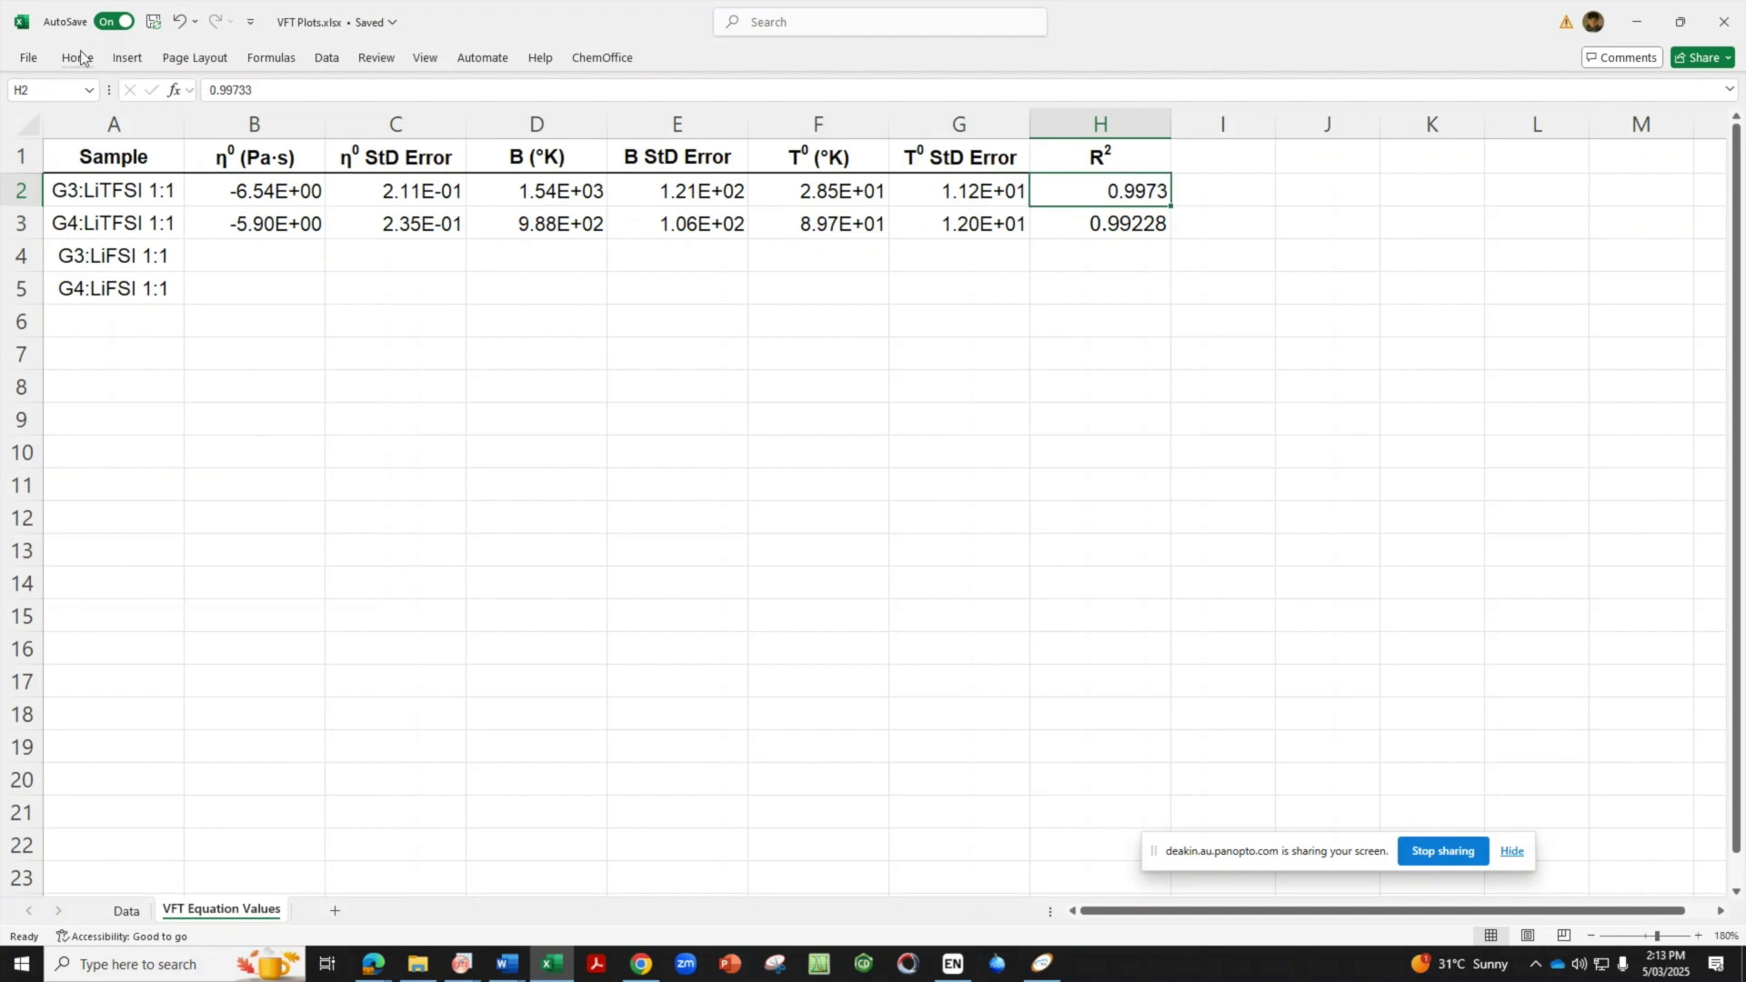
left_click(78, 58)
left_click(111, 128)
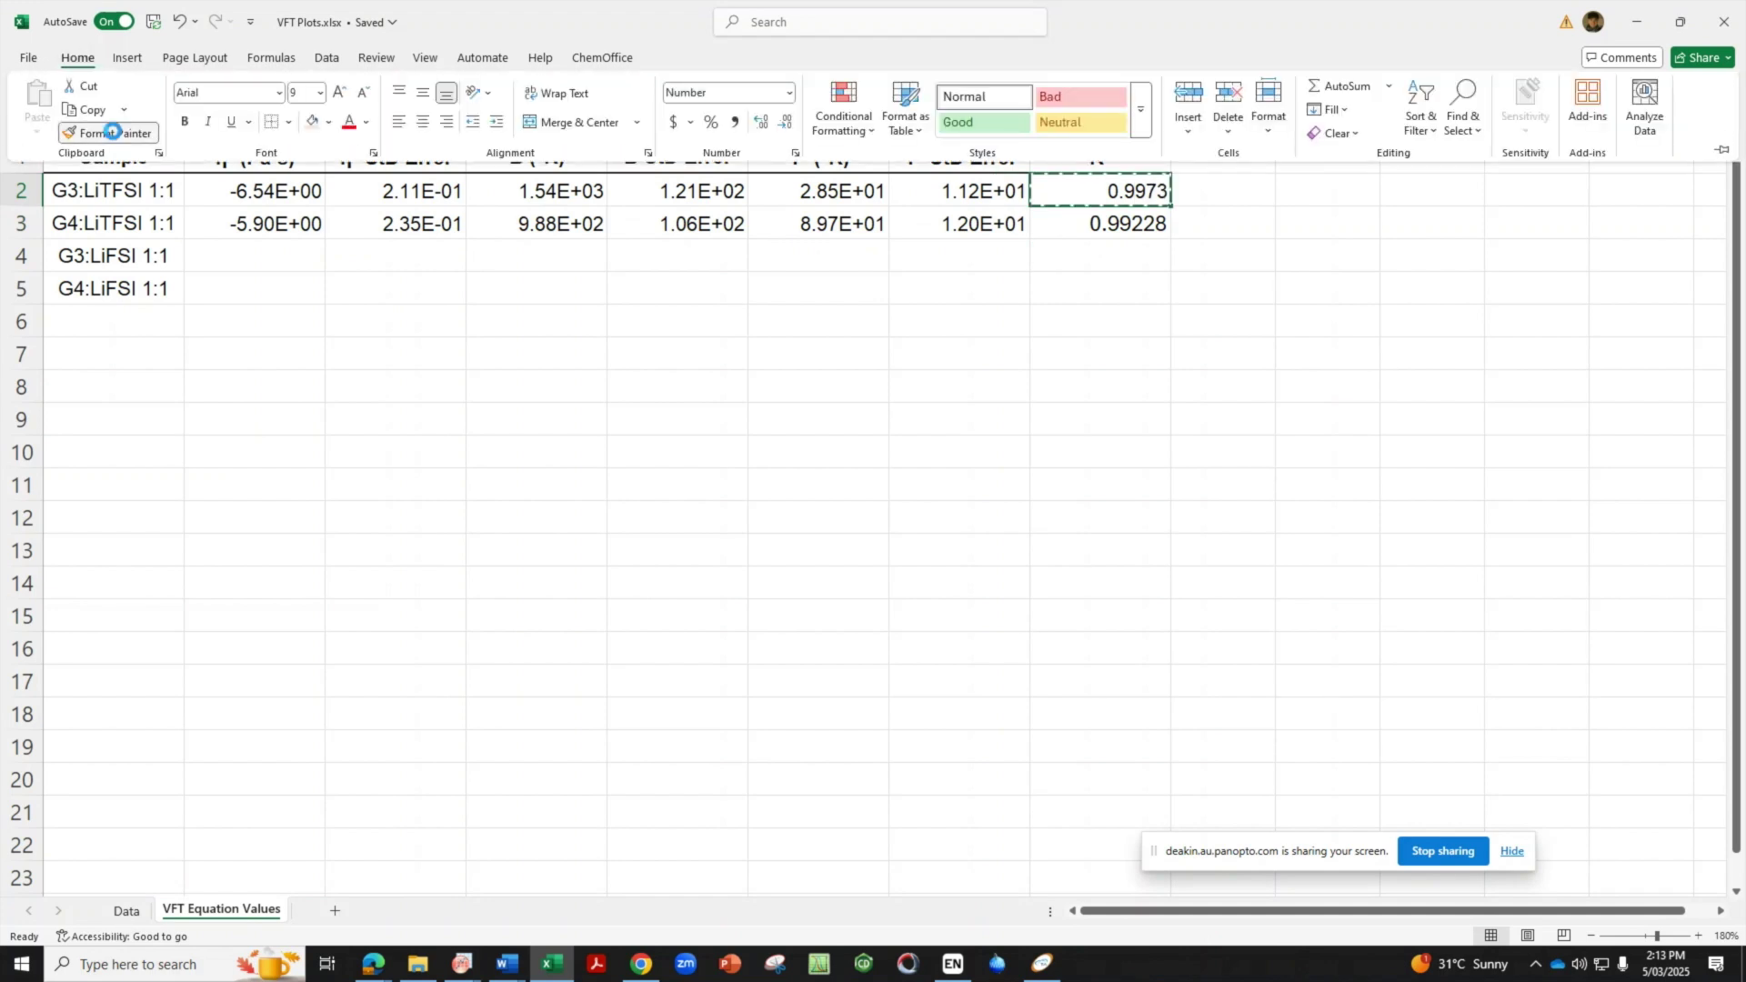
left_click(1131, 224)
left_click(319, 278)
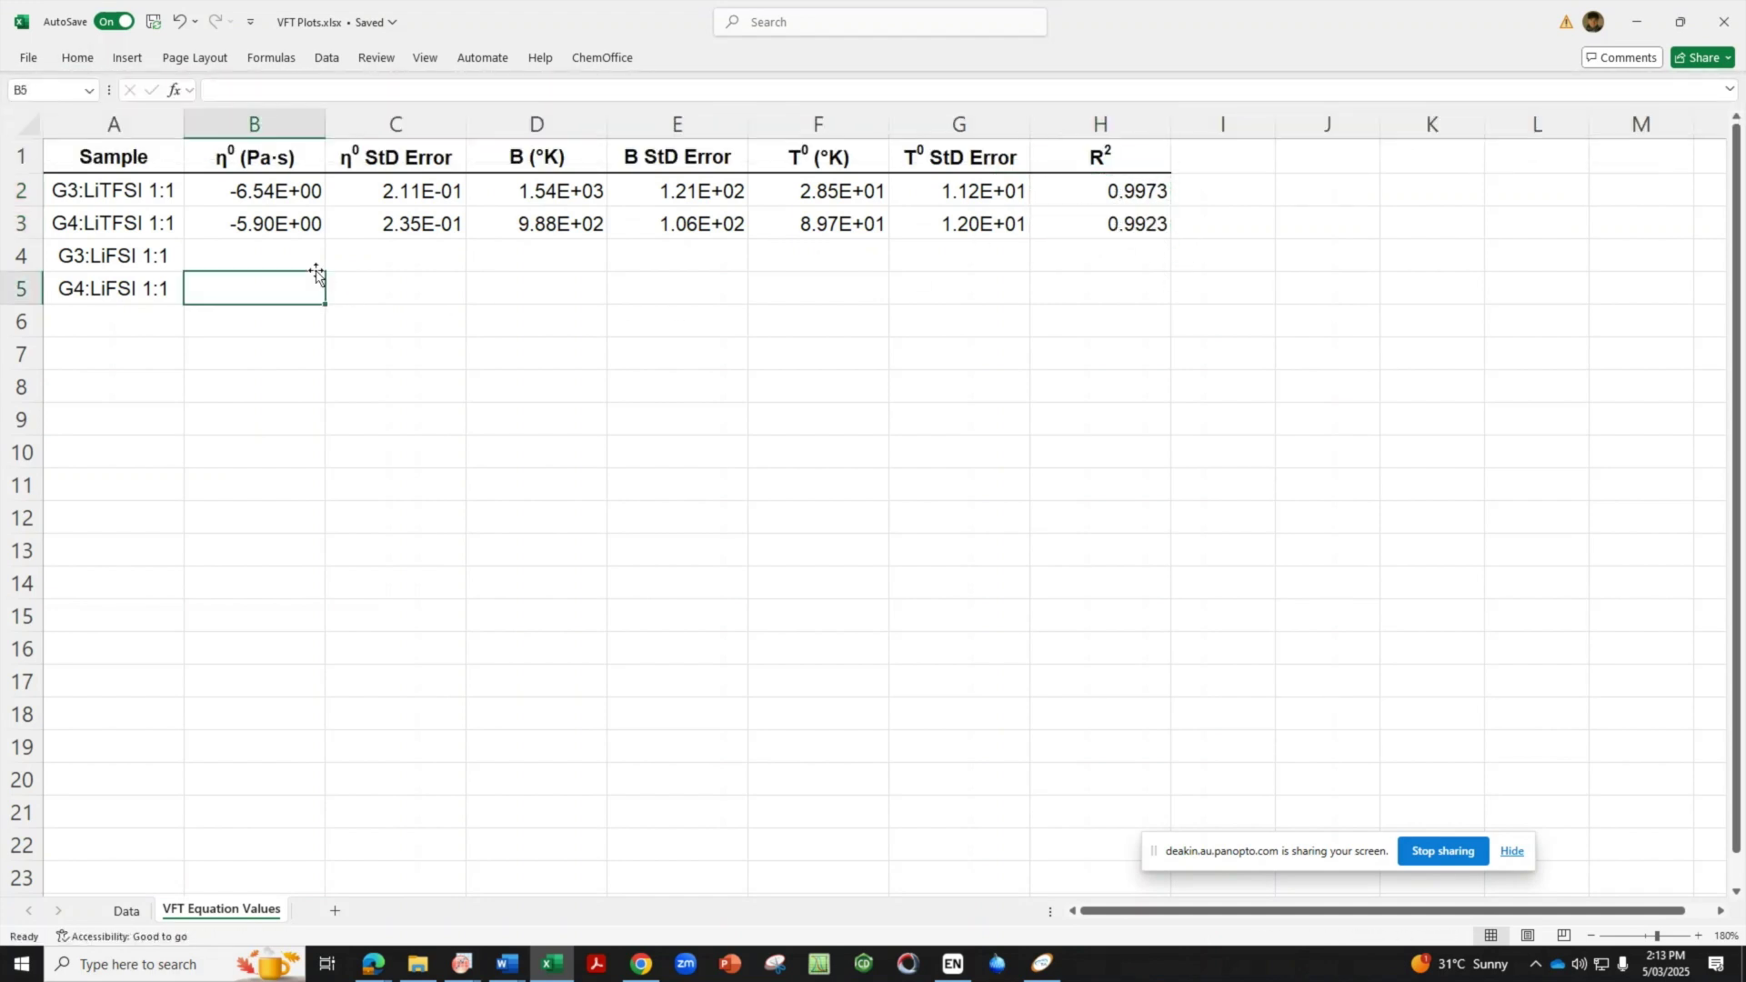
left_click(291, 241)
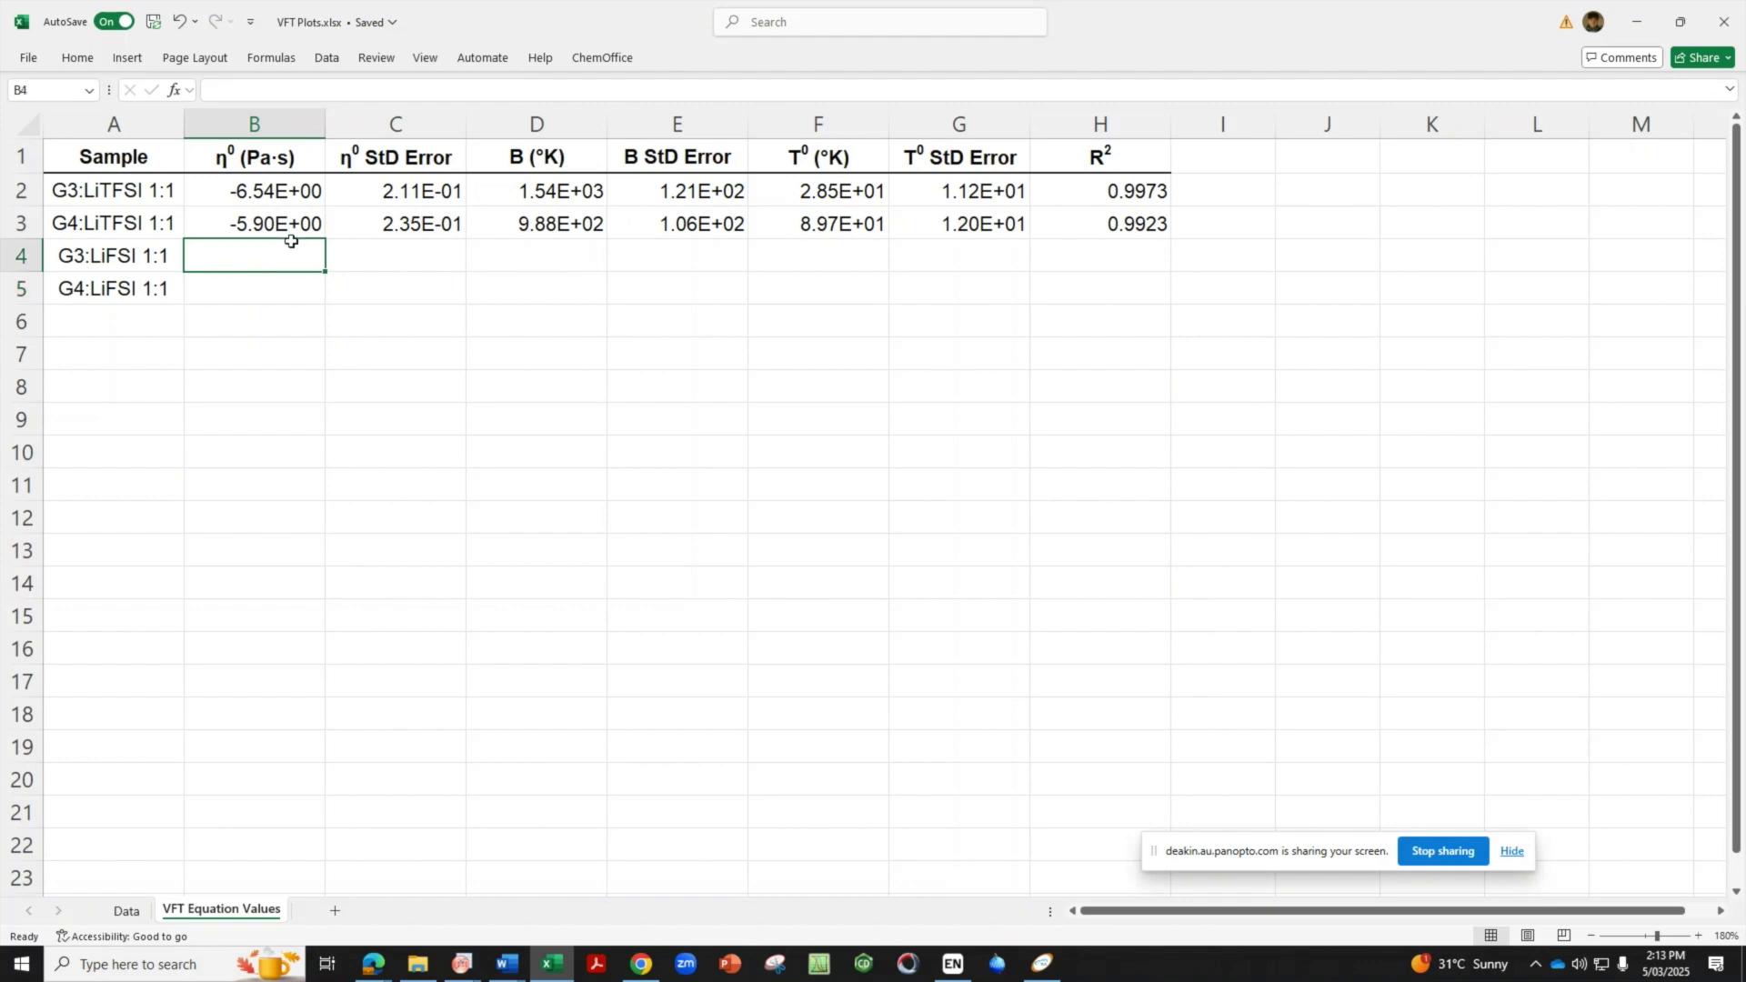
Restore, move and widen the Excel window beside Origin, and bring the Adj. R-Square end of the report's Summary table into view
left_click(1680, 21)
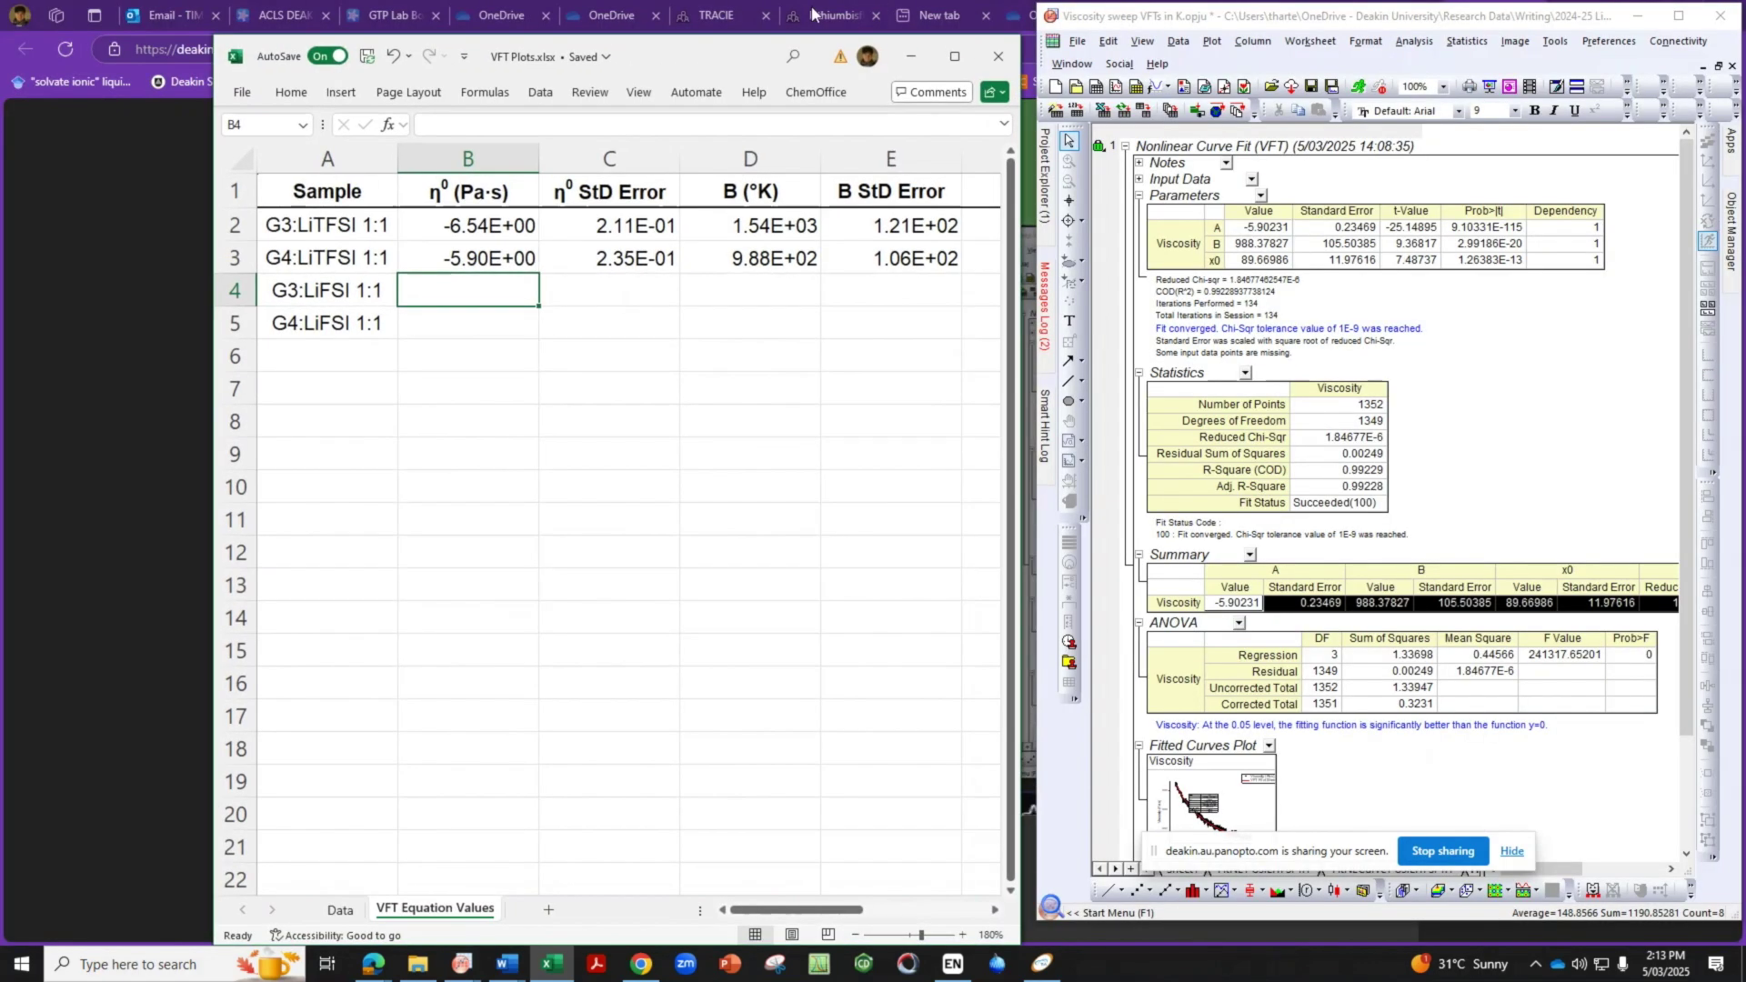
left_click_drag(725, 45, 580, 29)
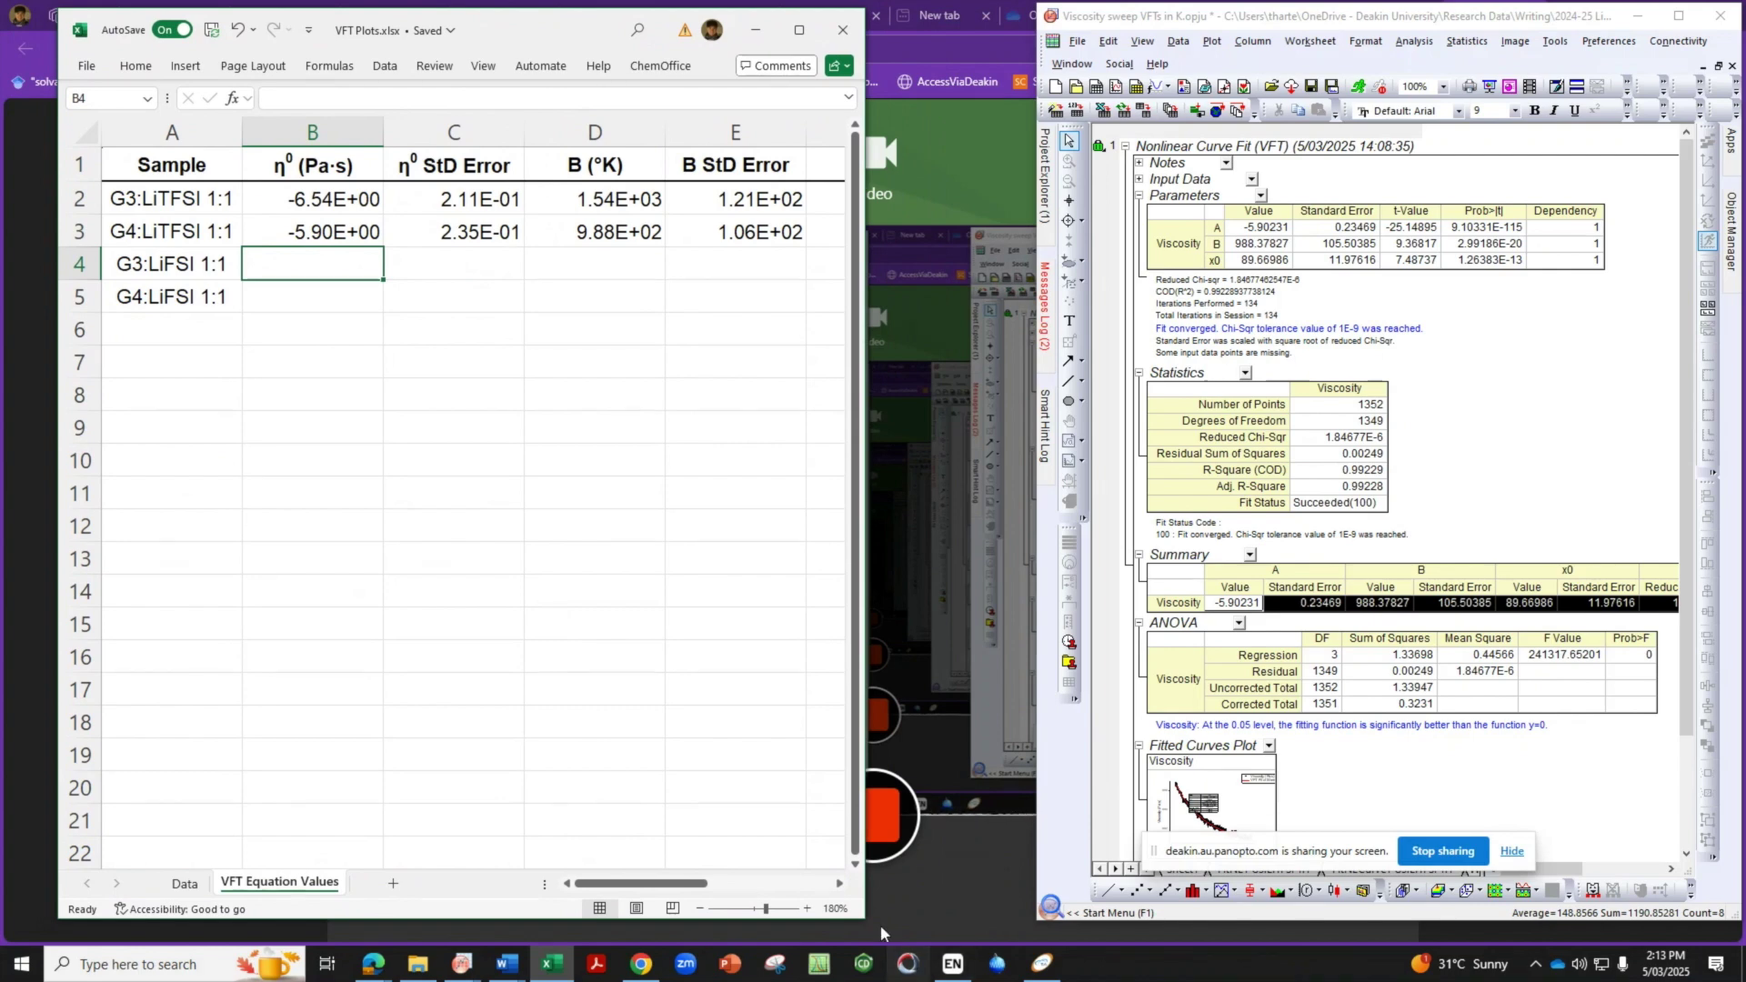
left_click_drag(864, 918, 1091, 935)
left_click(1587, 564)
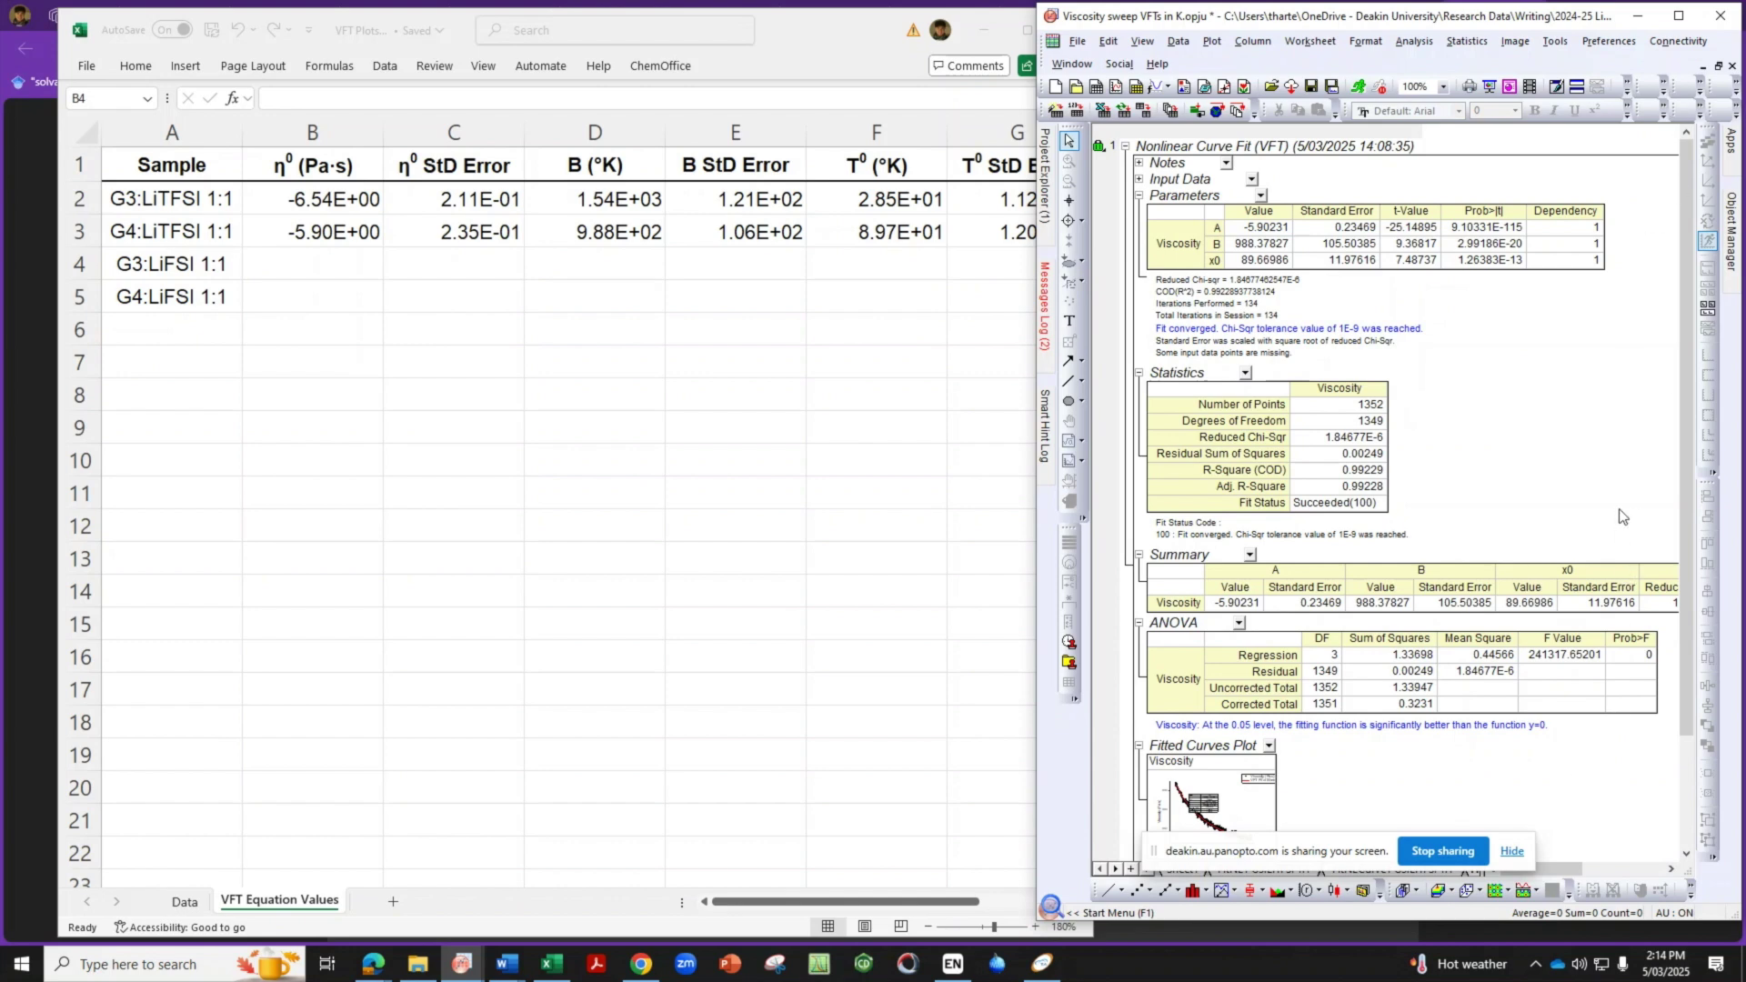
left_click_drag(1578, 865, 1643, 873)
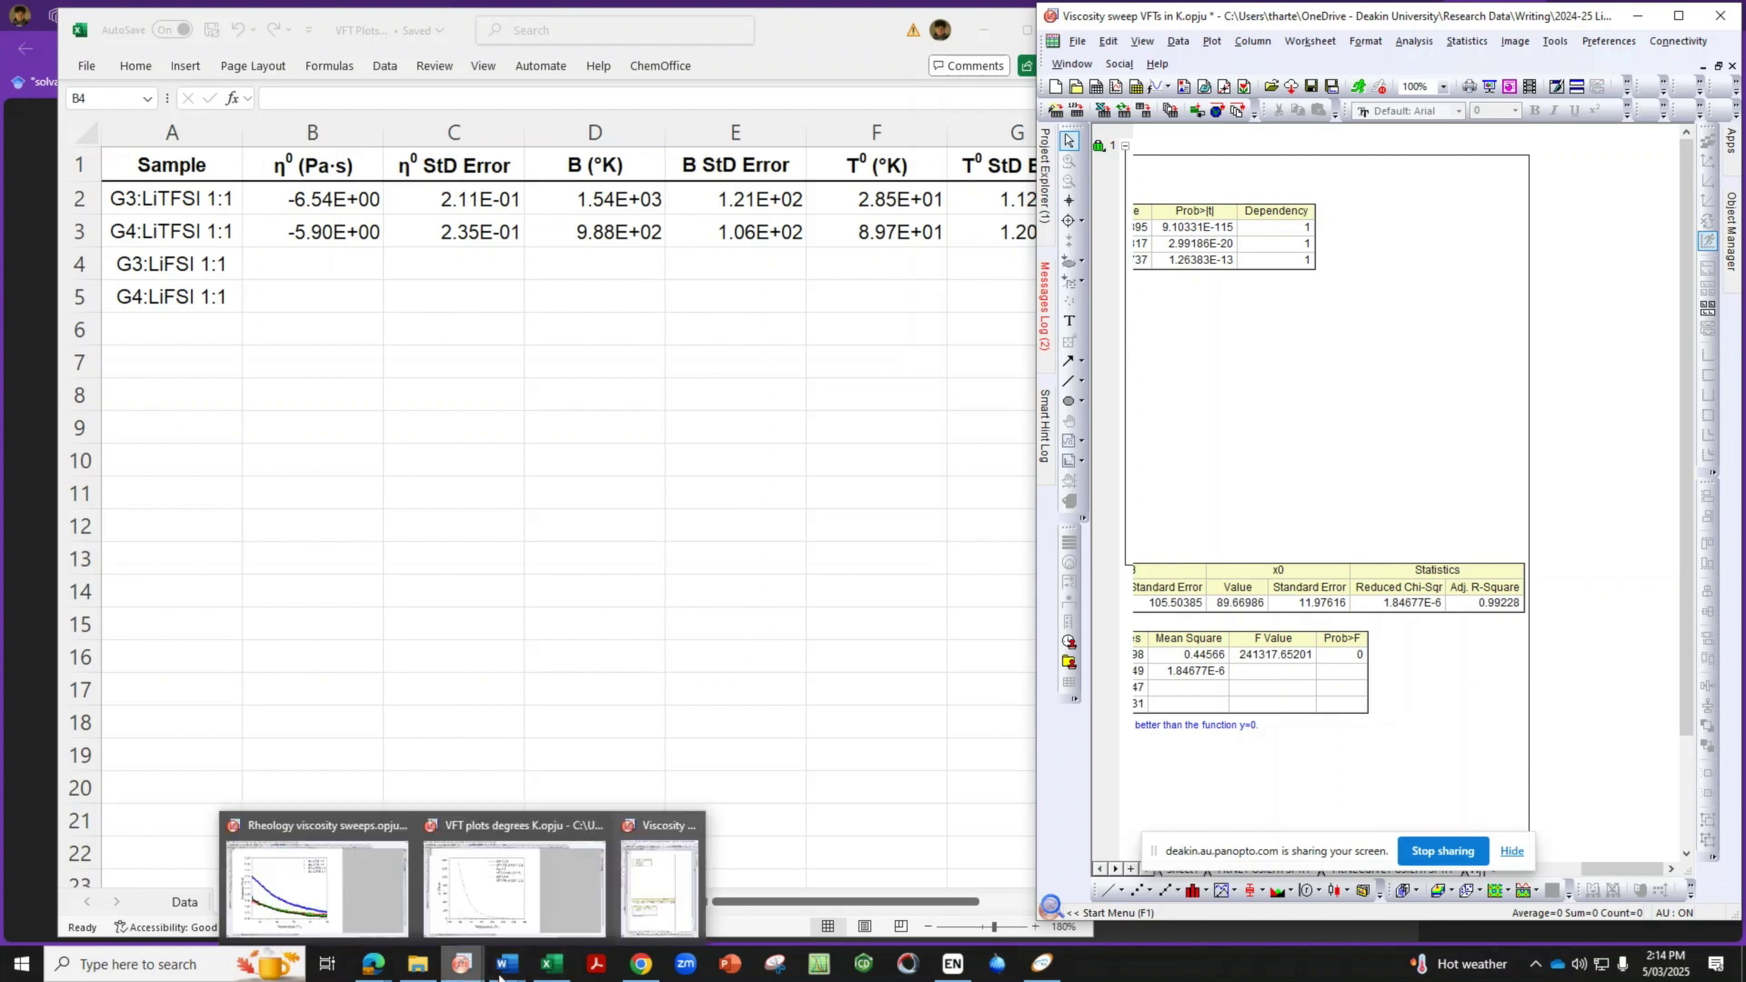
Switch to the Manuscript - draft 1 document in Word and select the VFT fitting text including equation (77) and its constants
mouse_move(508, 966)
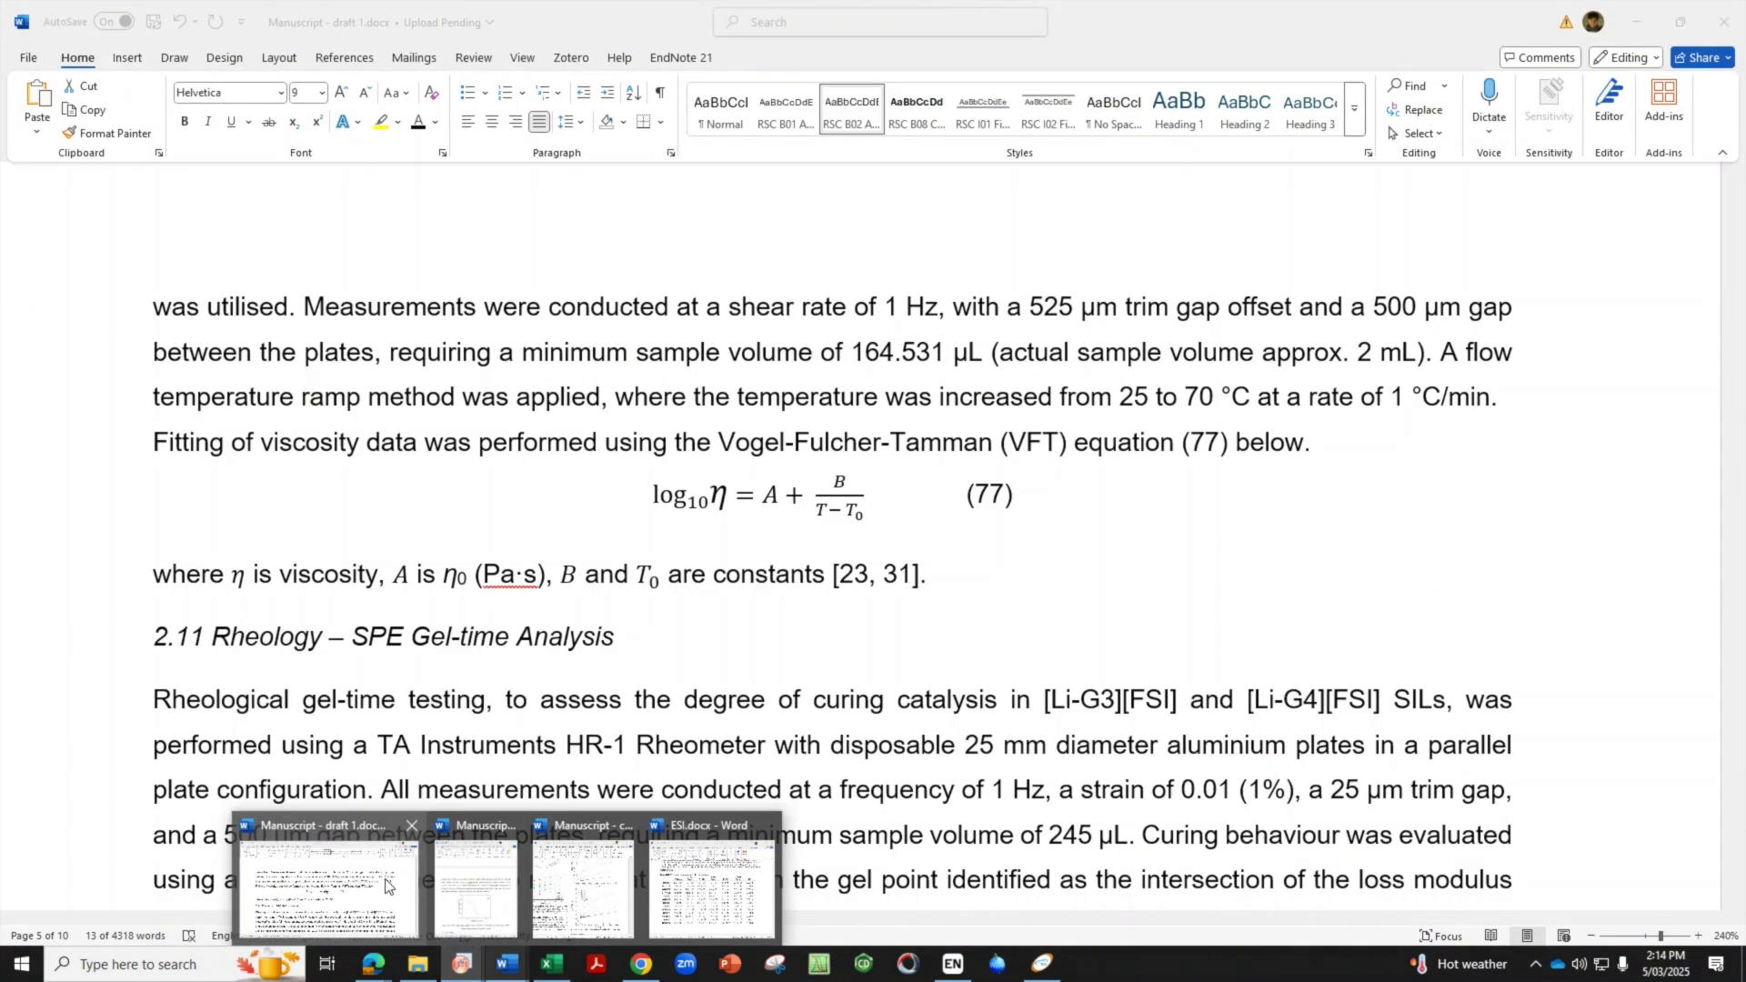
left_click(389, 886)
left_click(932, 576)
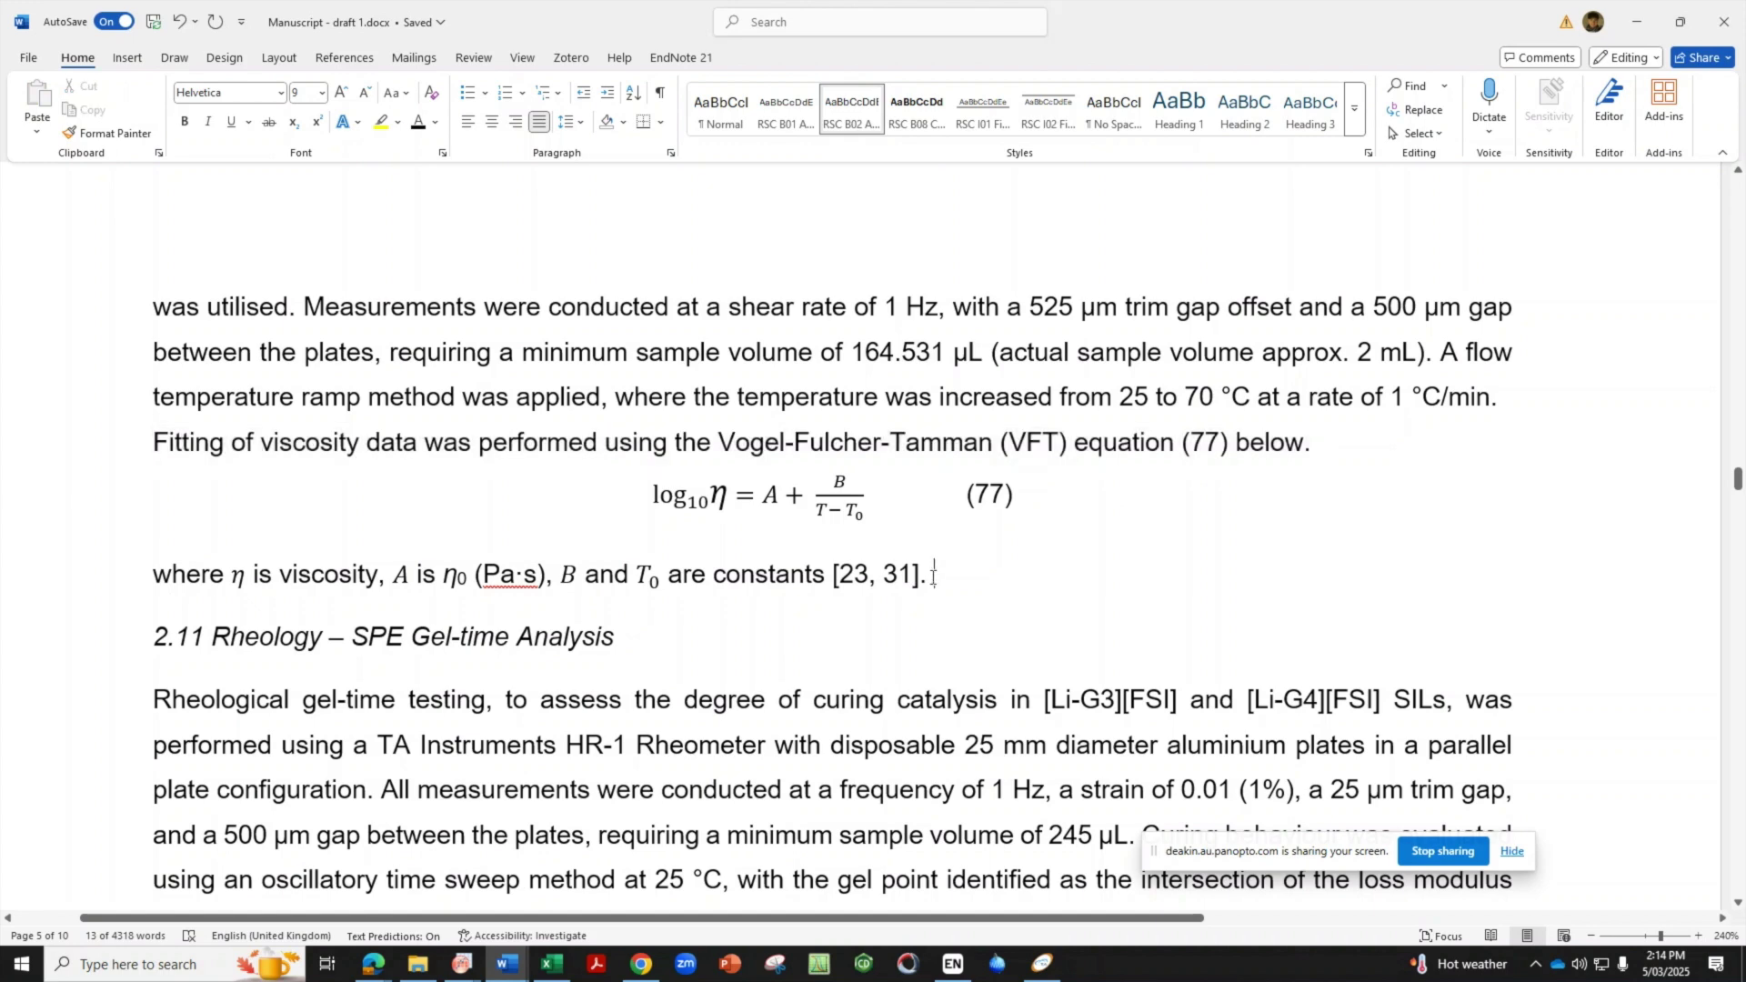
left_click_drag(932, 577, 155, 443)
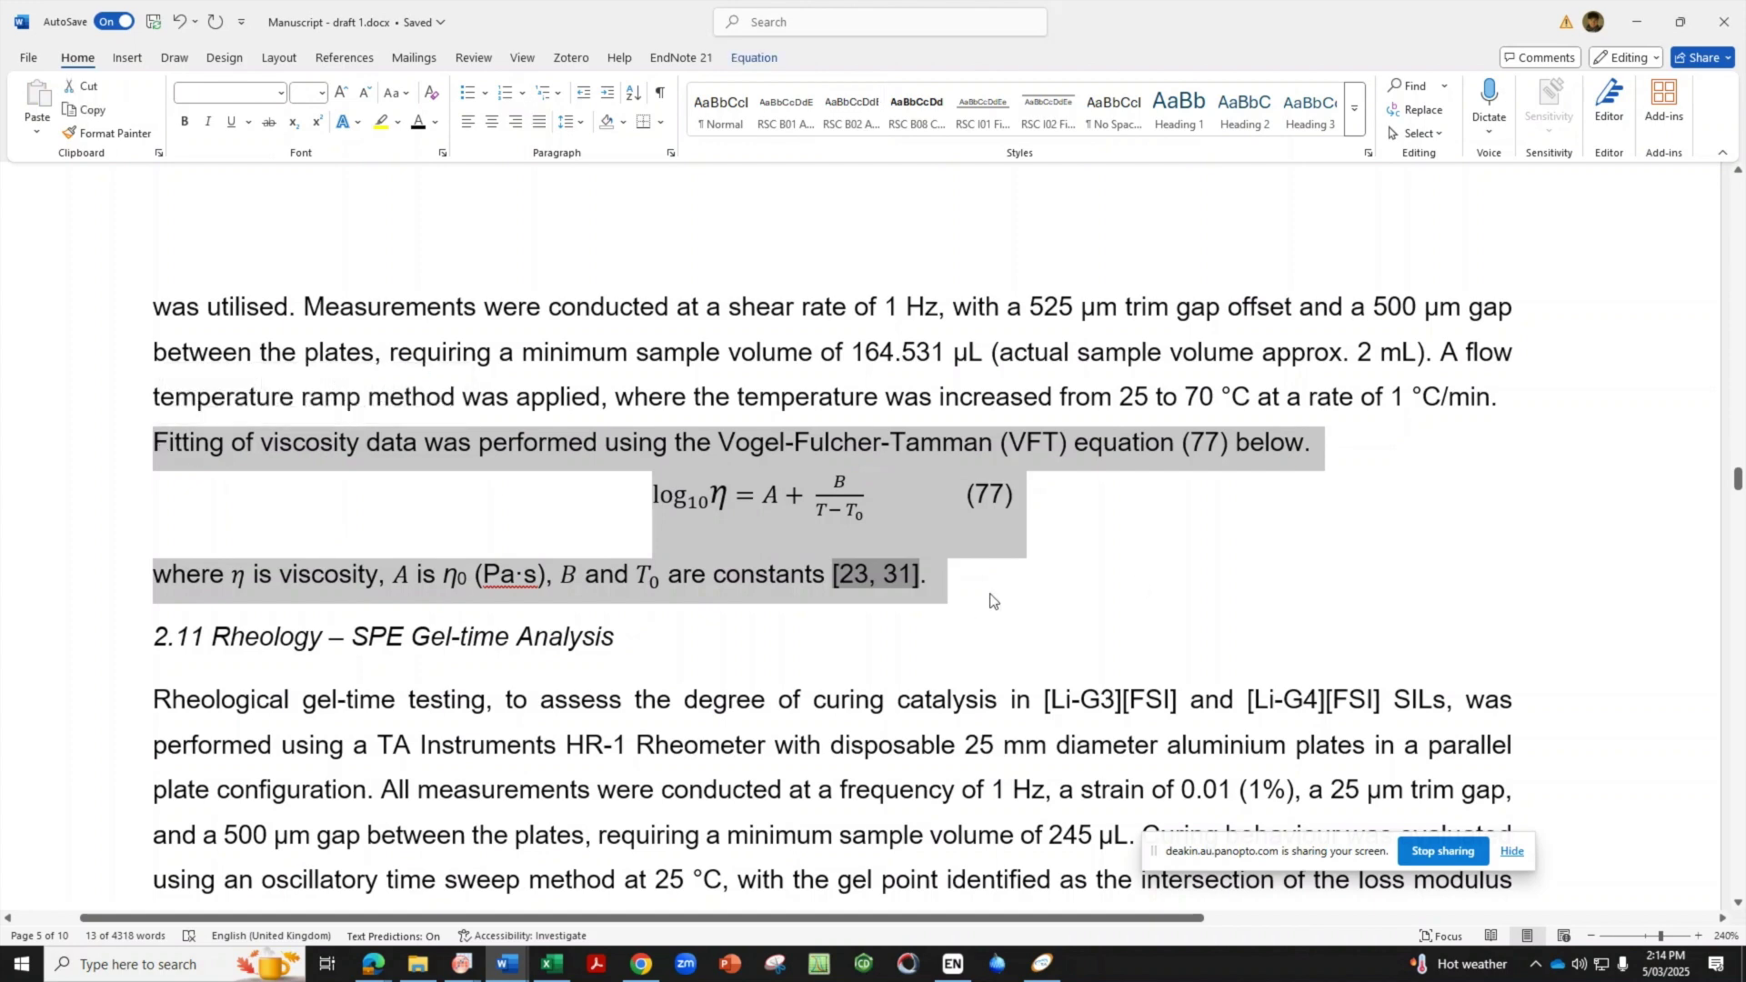